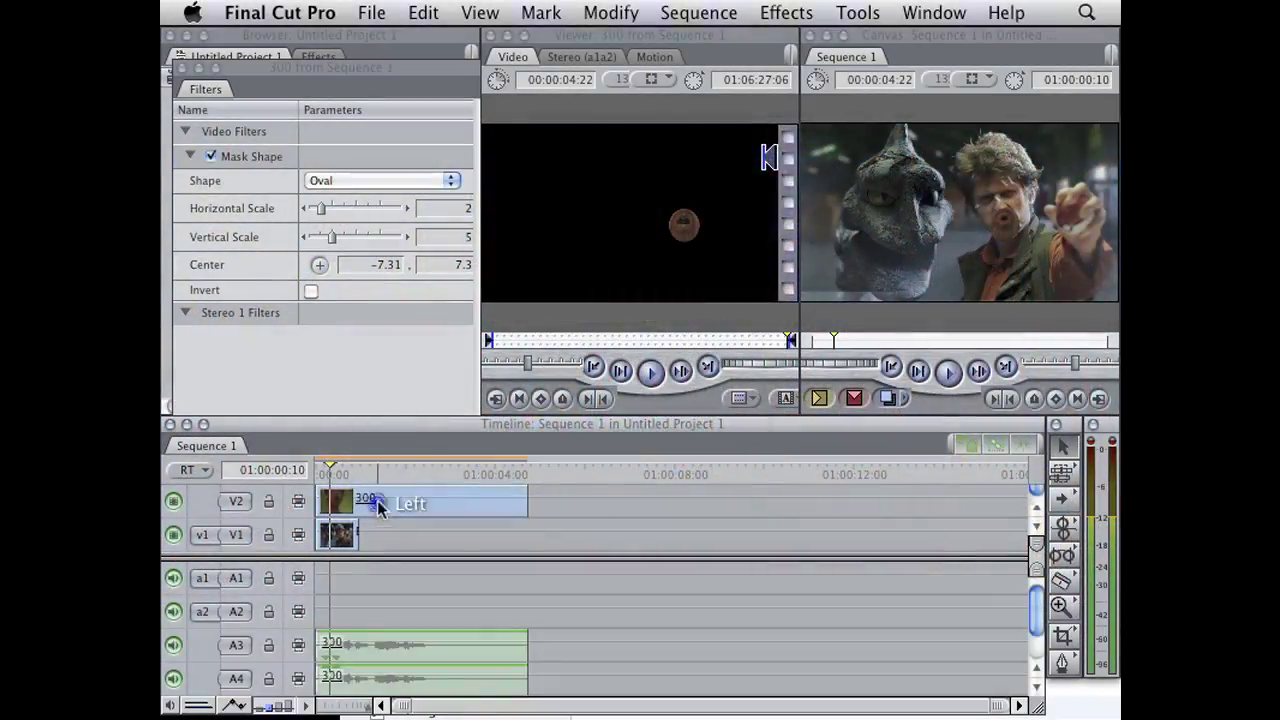
Apply the Color Corrector 3-way video filter to clip 300 on video track V2.
left_click(377, 503)
left_click(786, 12)
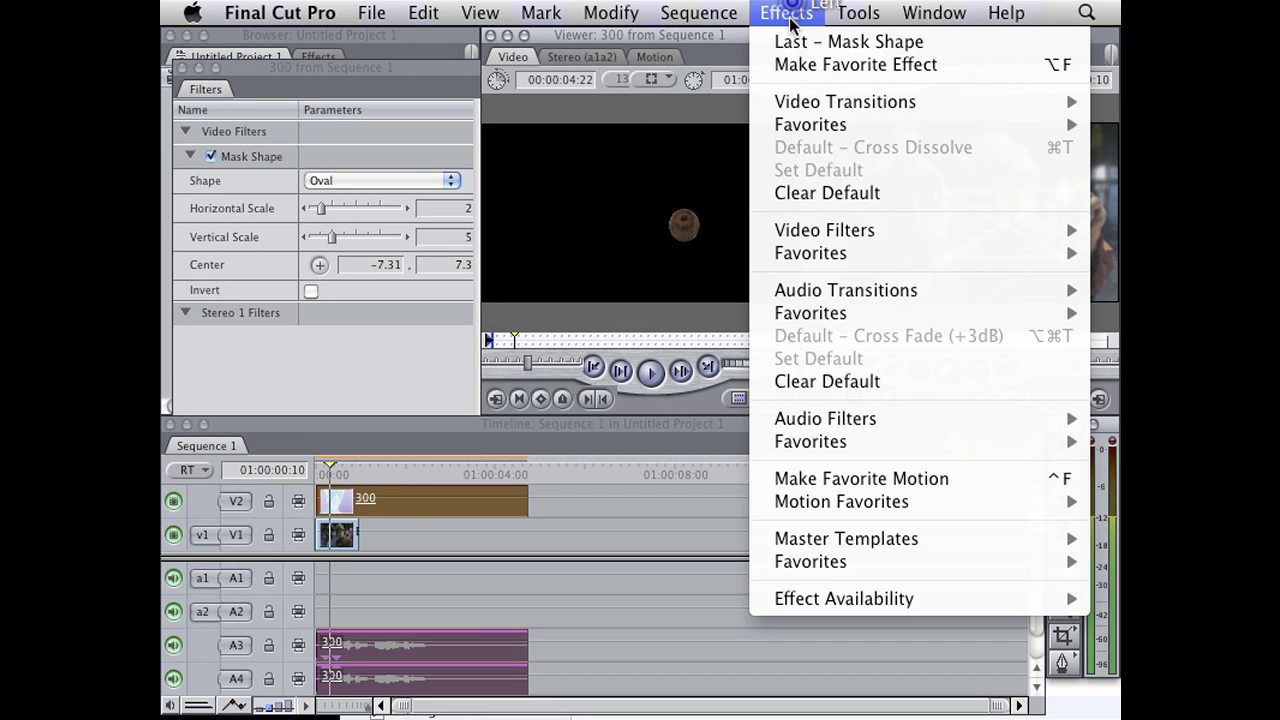
mouse_move(820, 230)
mouse_move(644, 347)
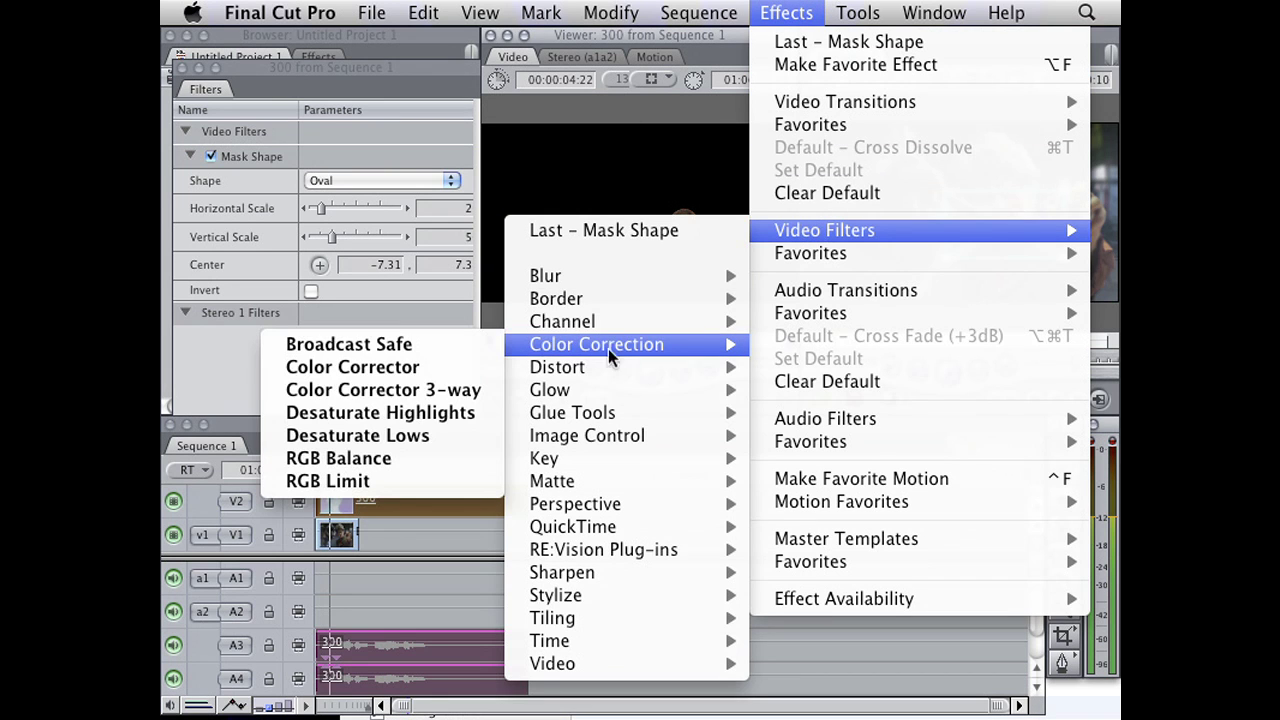
left_click(455, 388)
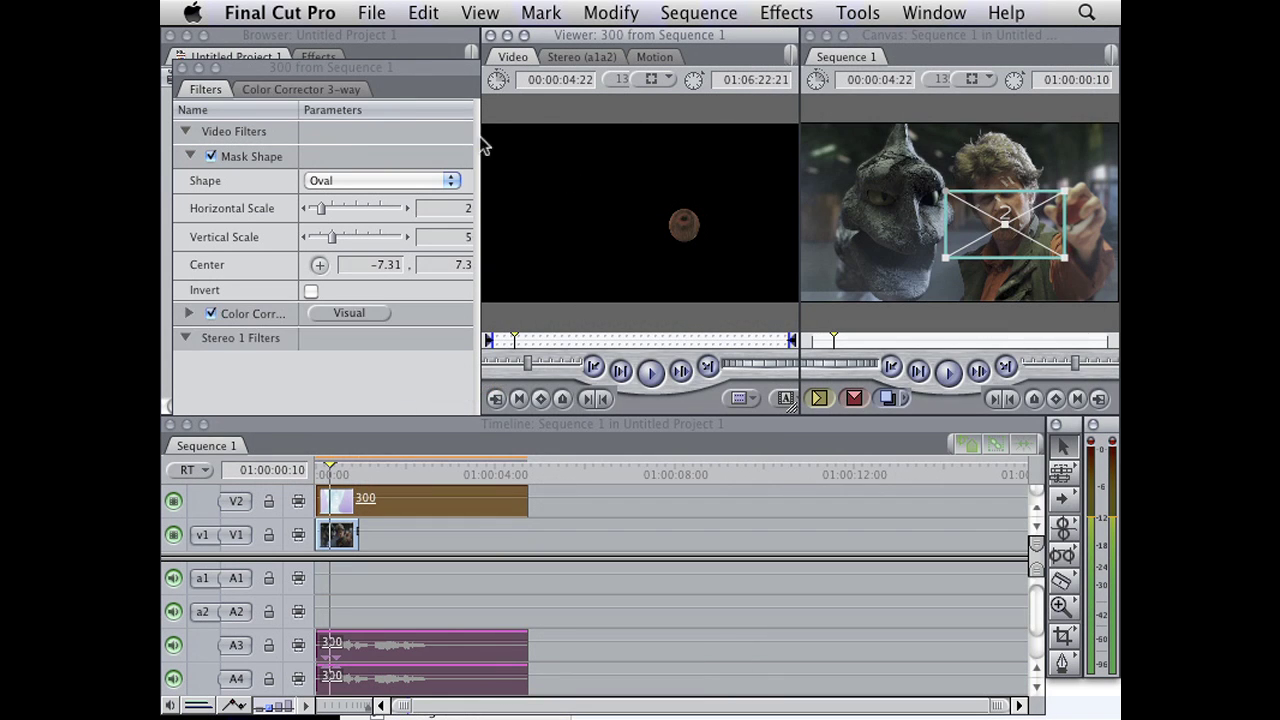
Brighten the mids and slightly lower the saturation in Color Corrector 3-way, showing only the image in the Canvas.
left_click(321, 312)
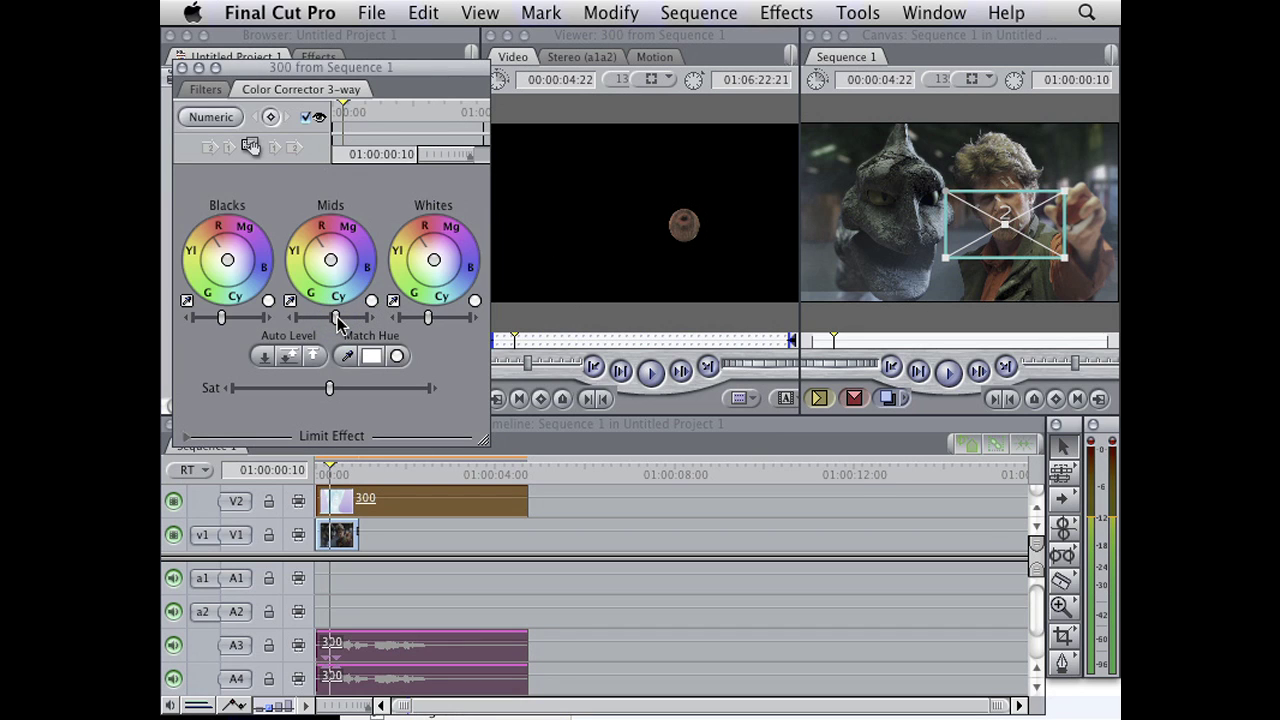
left_click(972, 79)
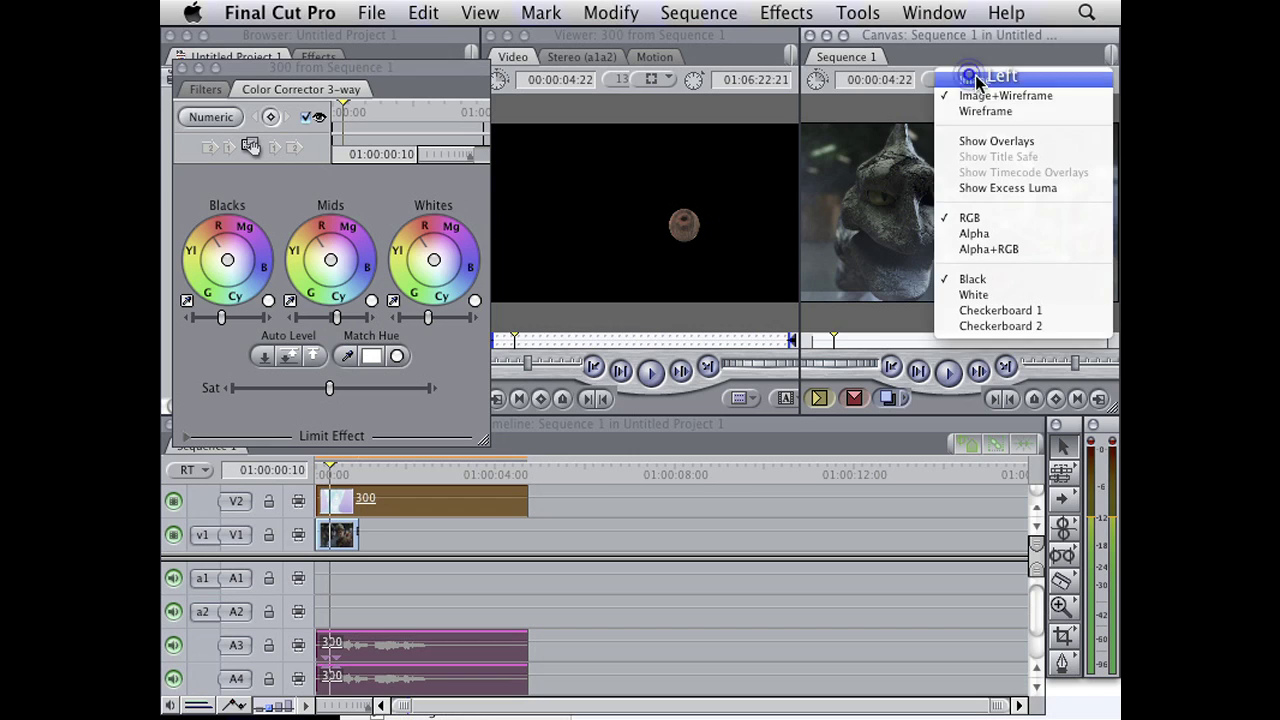
left_click(972, 82)
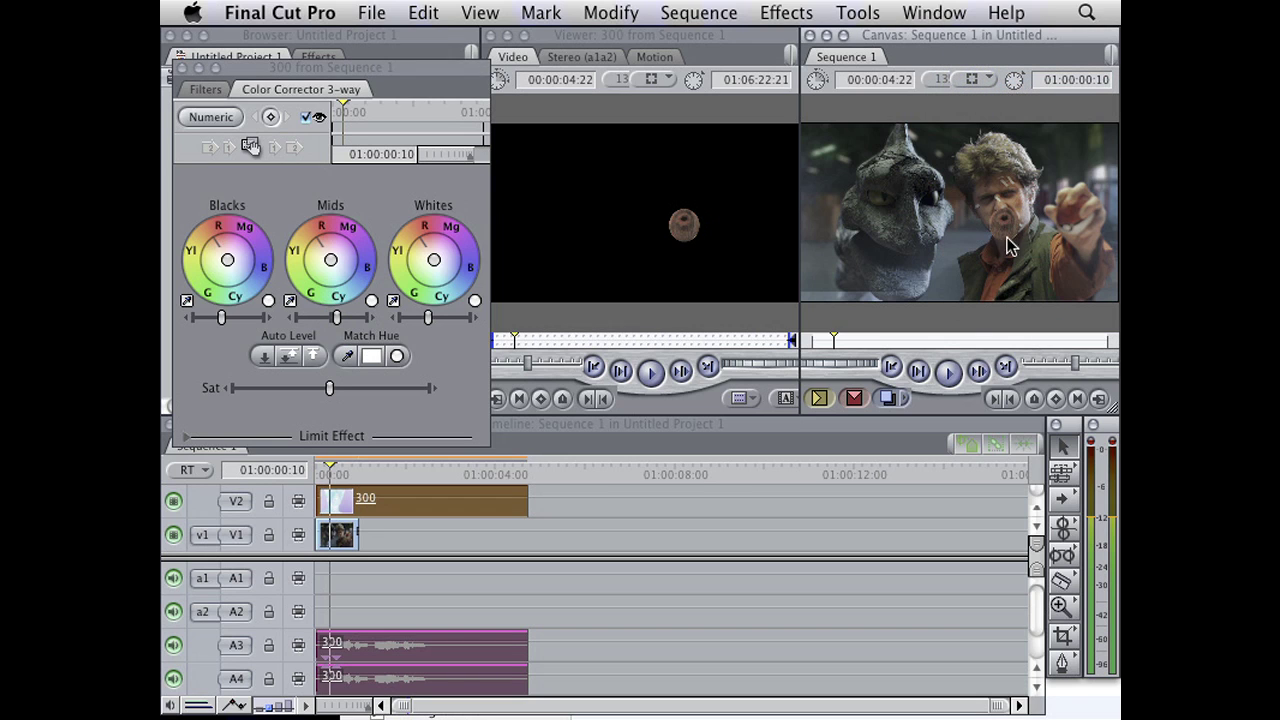
left_click_drag(332, 395, 318, 389)
Add the Mask Feather filter to clip 300 and raise its Soft amount to roughly the middle of its range.
left_click(786, 12)
mouse_move(865, 230)
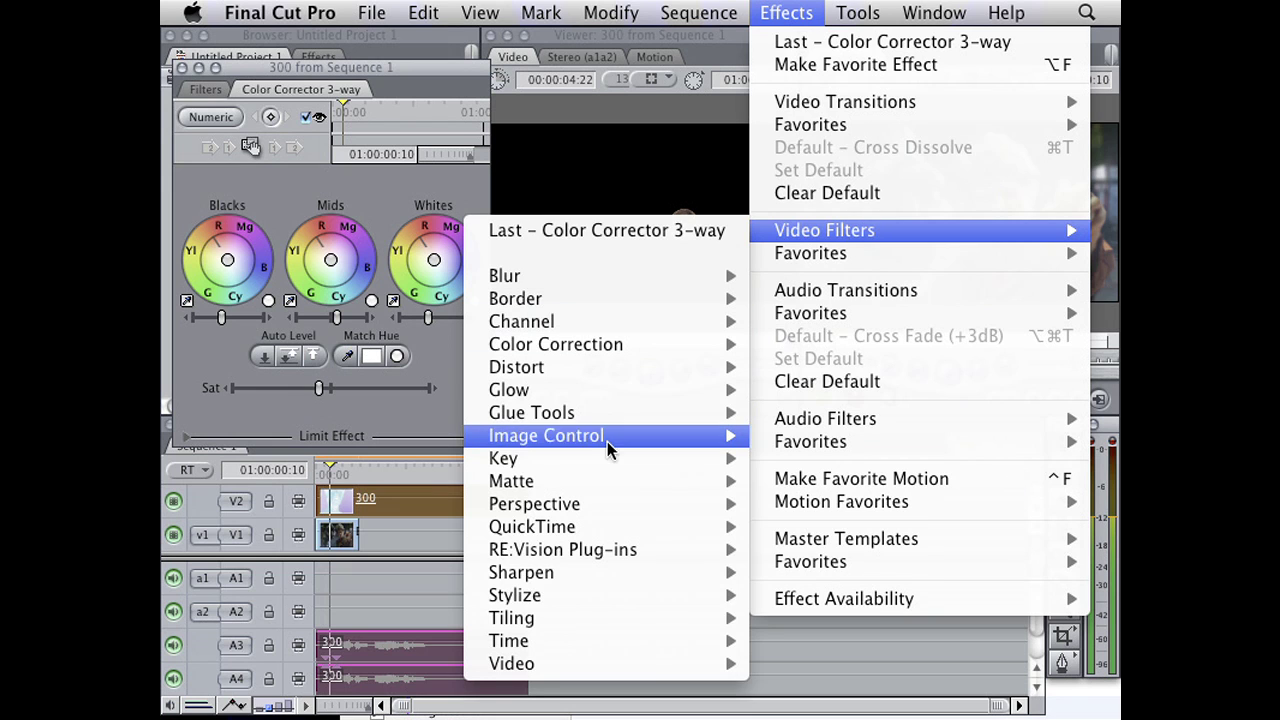
mouse_move(611, 481)
left_click(348, 570)
left_click(205, 89)
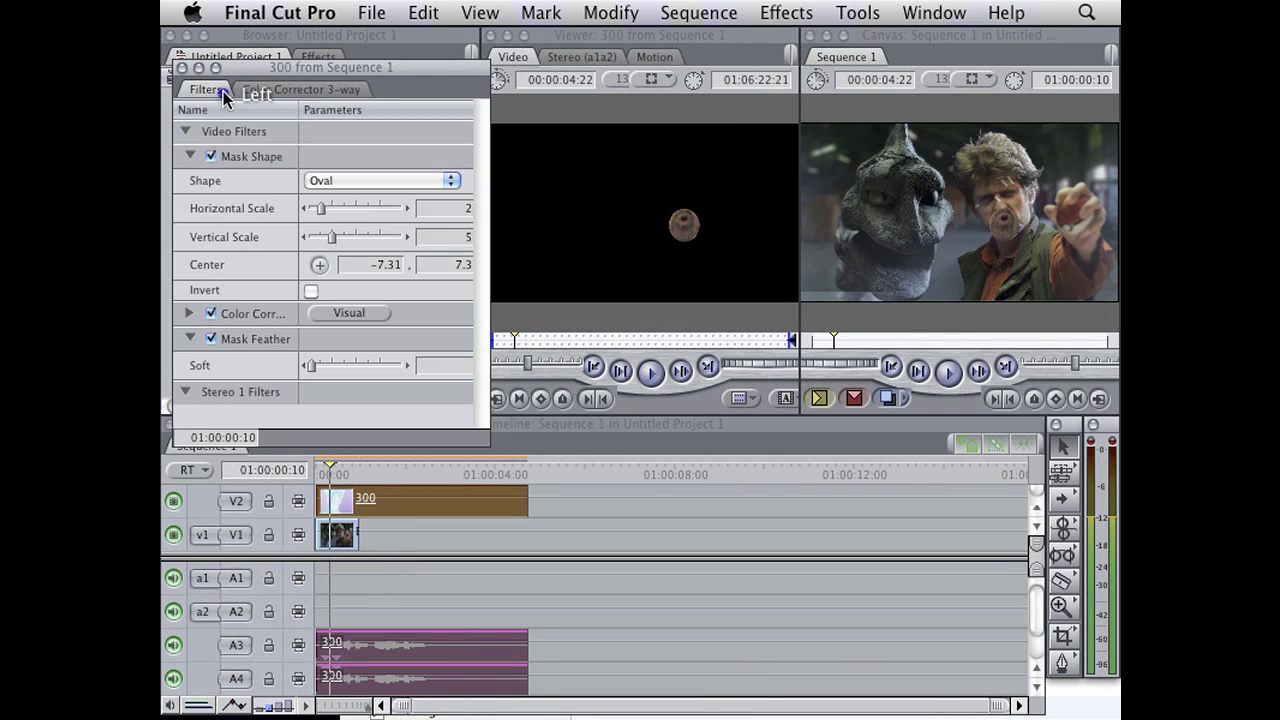
left_click(330, 365)
left_click_drag(340, 370, 362, 367)
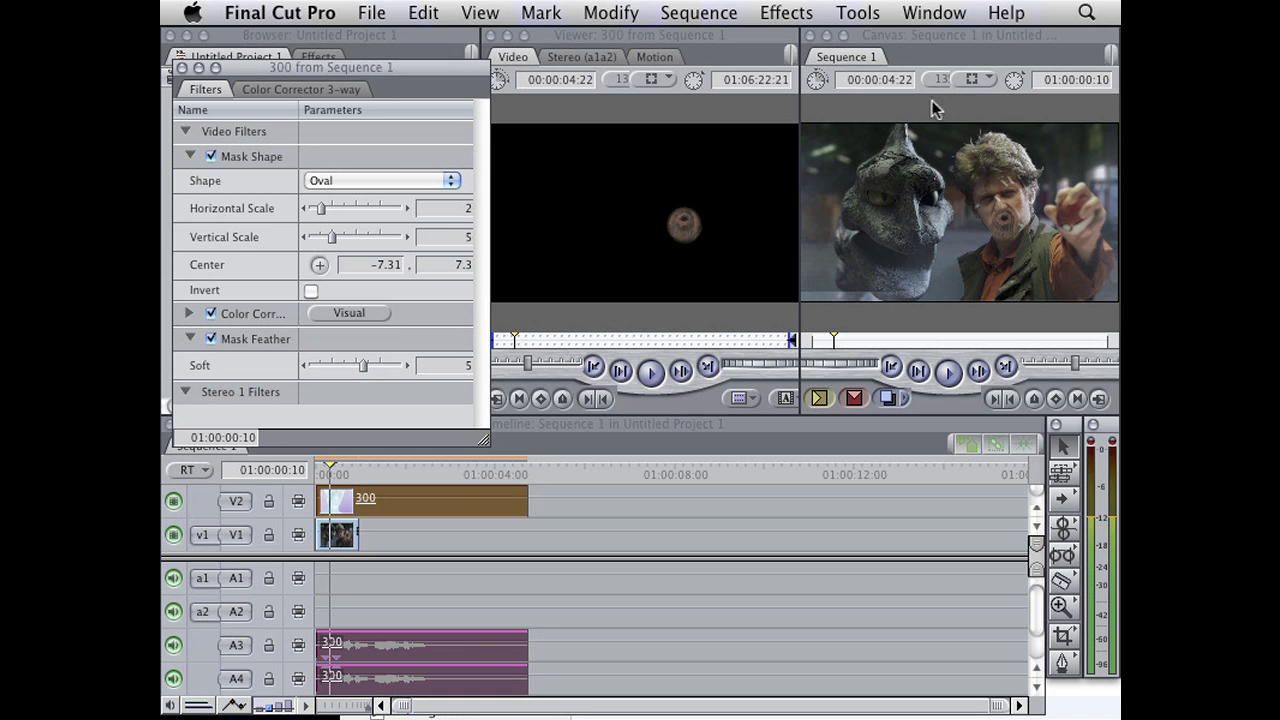
Switch the Canvas to Image+Wireframe and nudge the mouth clip slightly down and left over the face.
left_click(972, 79)
left_click(1000, 93)
left_click_drag(1000, 245, 998, 244)
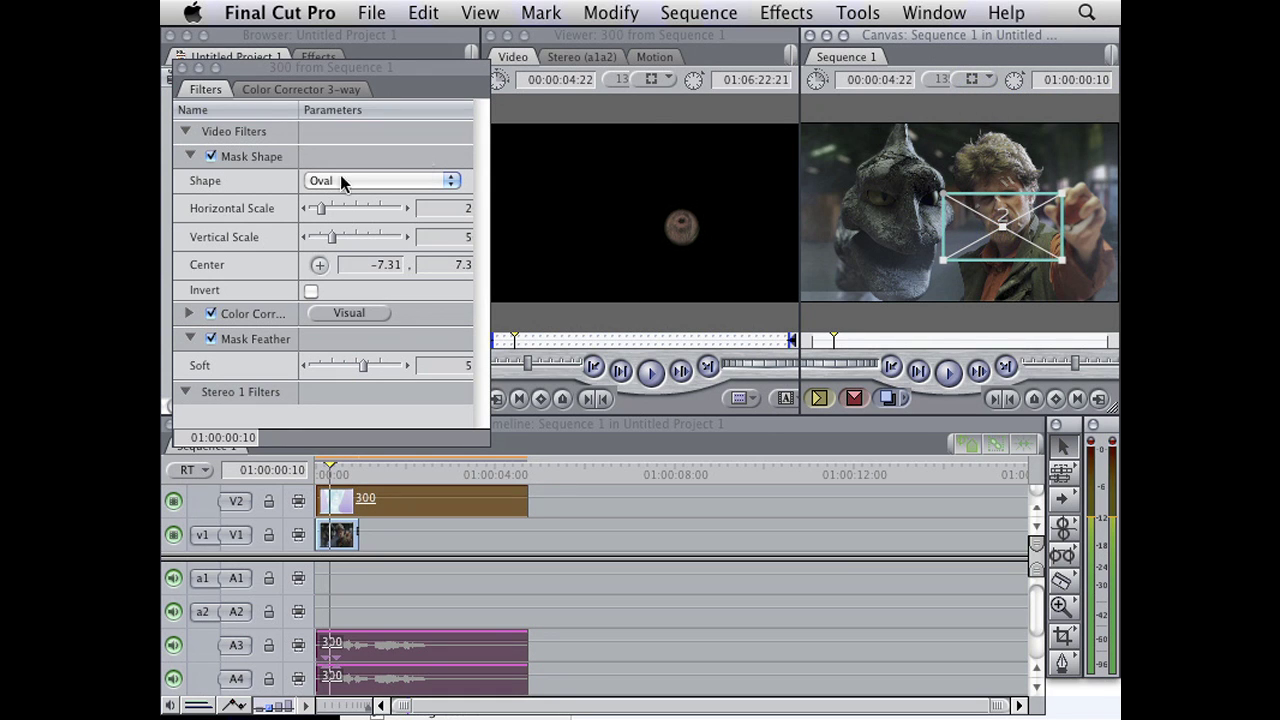
Rotate the mouth clip to -13 degrees and reposition its center to about 276.36, 80.27.
left_click(182, 68)
left_click(745, 56)
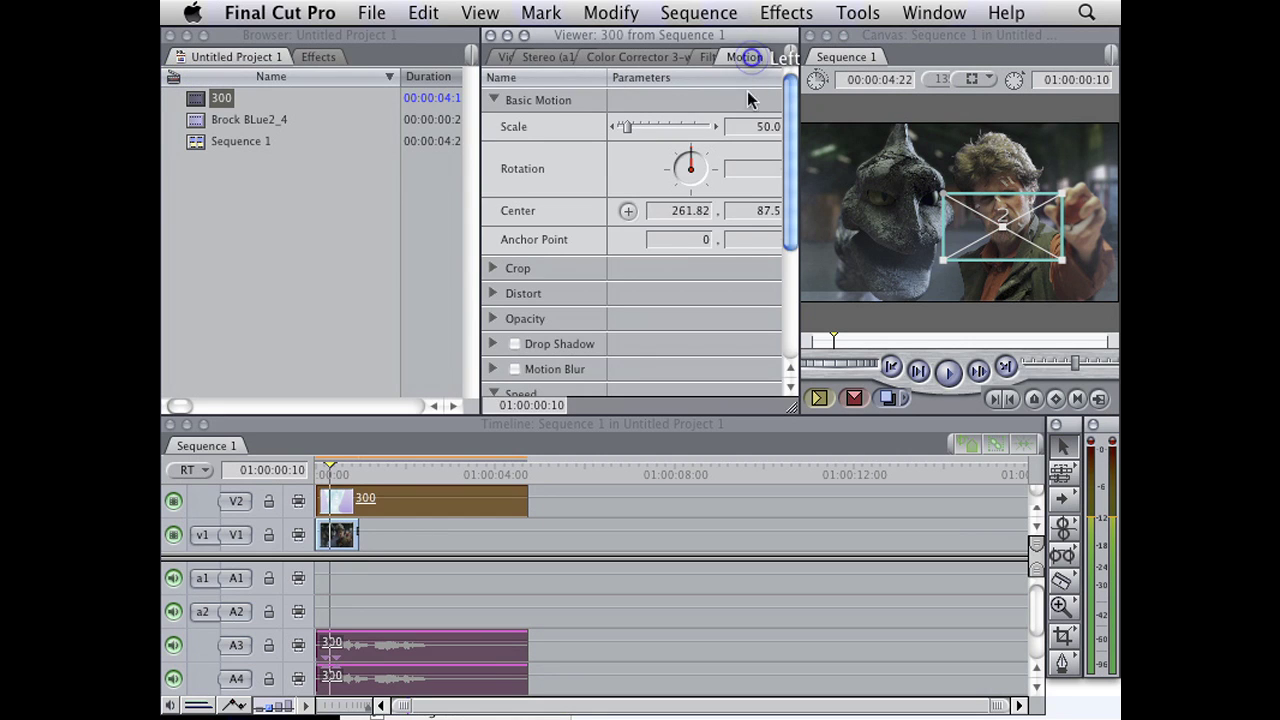
mouse_move(686, 158)
left_mouse_down()
mouse_move(696, 152)
mouse_move(686, 157)
left_mouse_up()
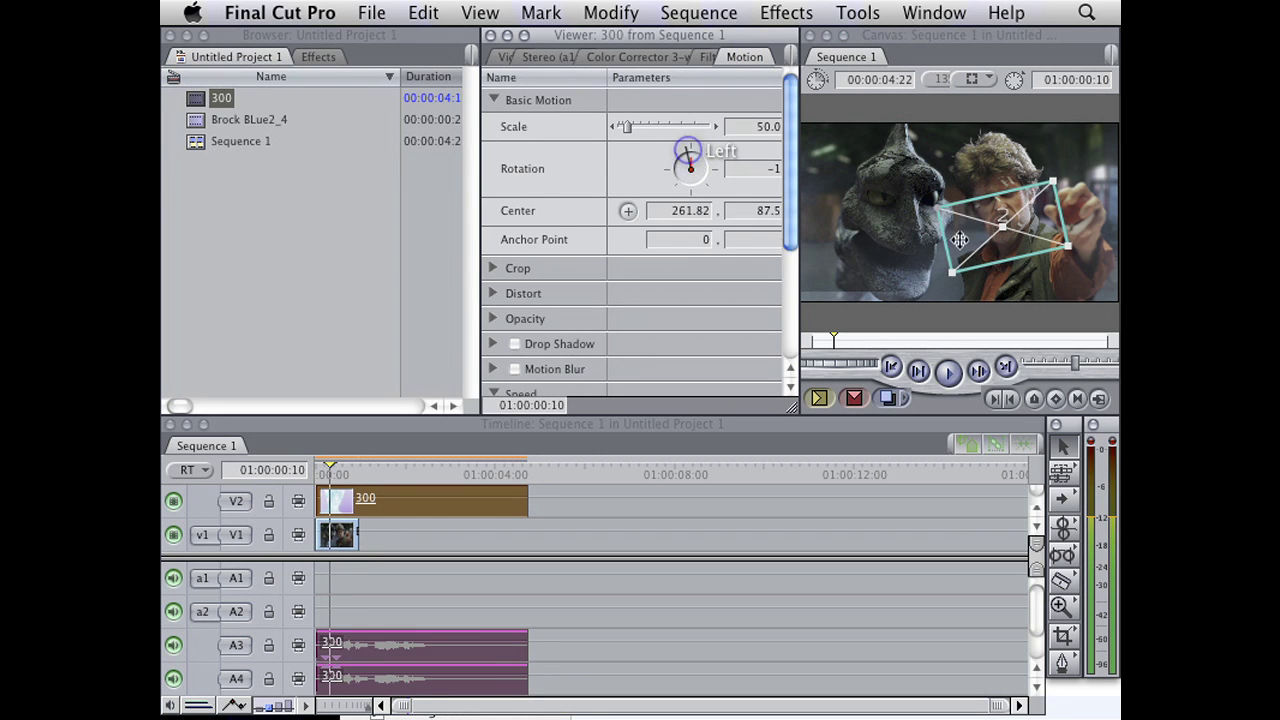
left_click_drag(983, 247, 986, 244)
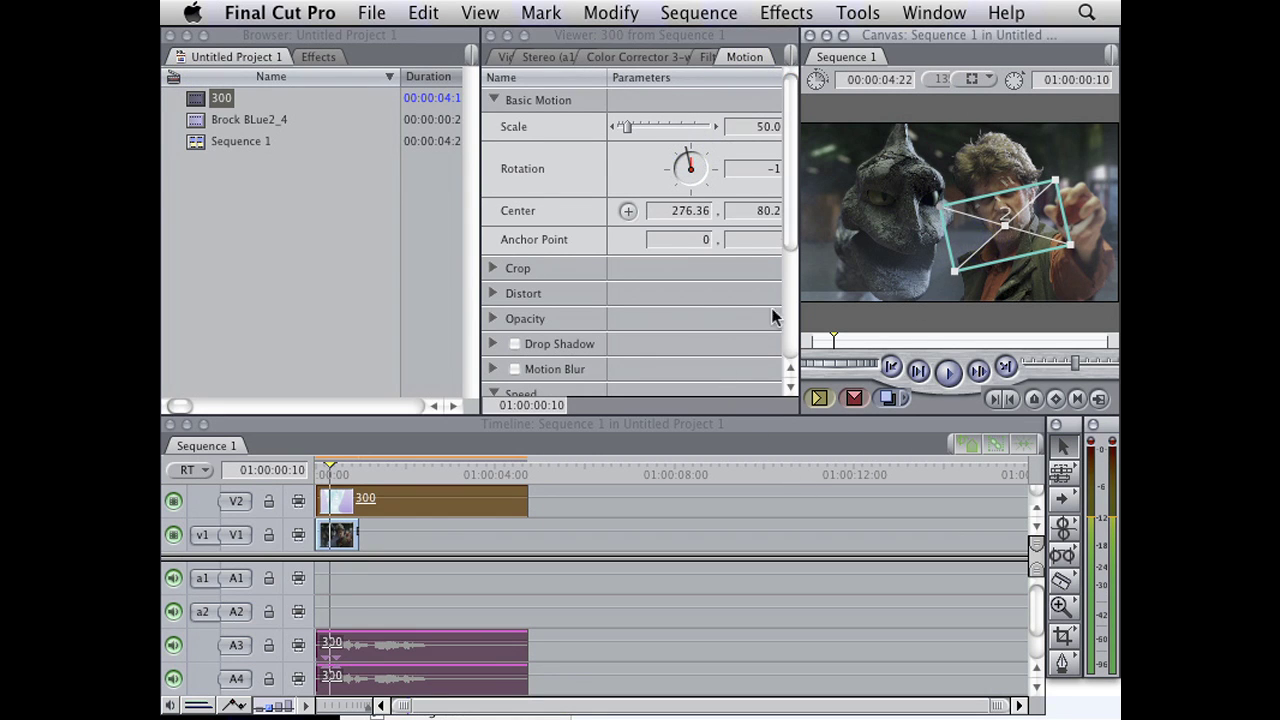
Move and widen the Viewer window to expose the keyframe graph beside the motion parameters.
left_click_drag(479, 232, 366, 214)
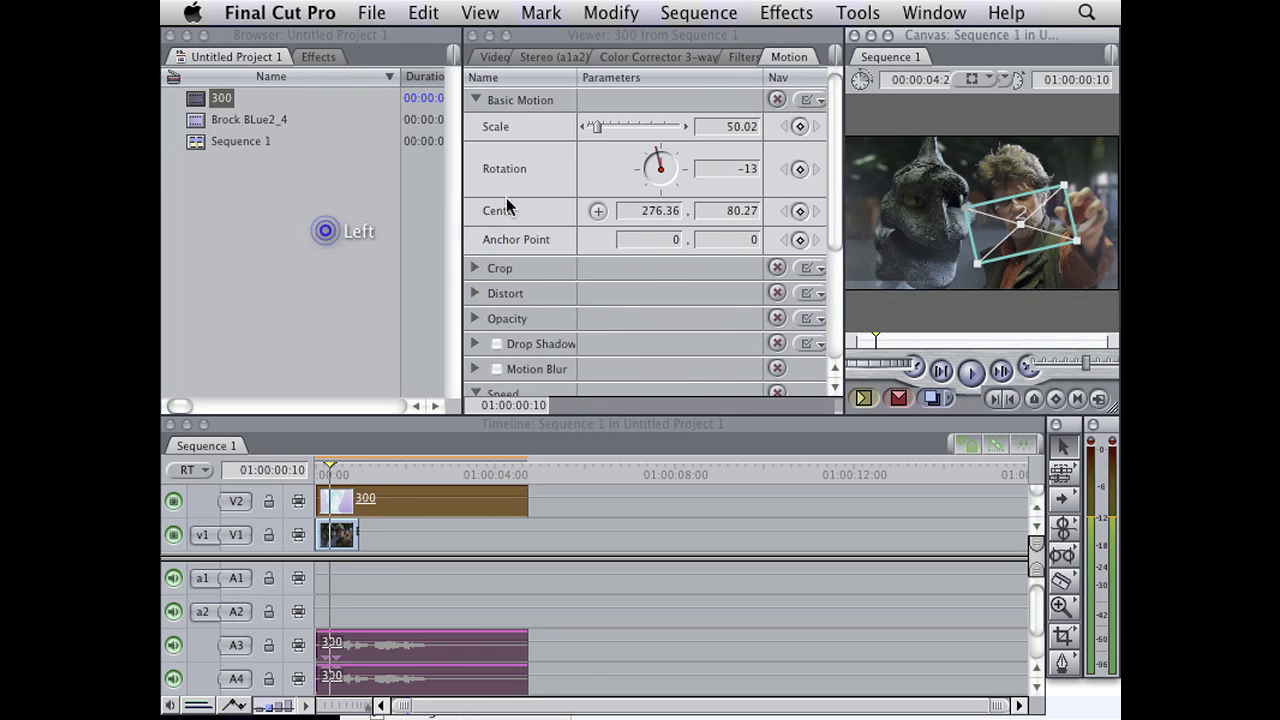
left_click_drag(590, 35, 308, 35)
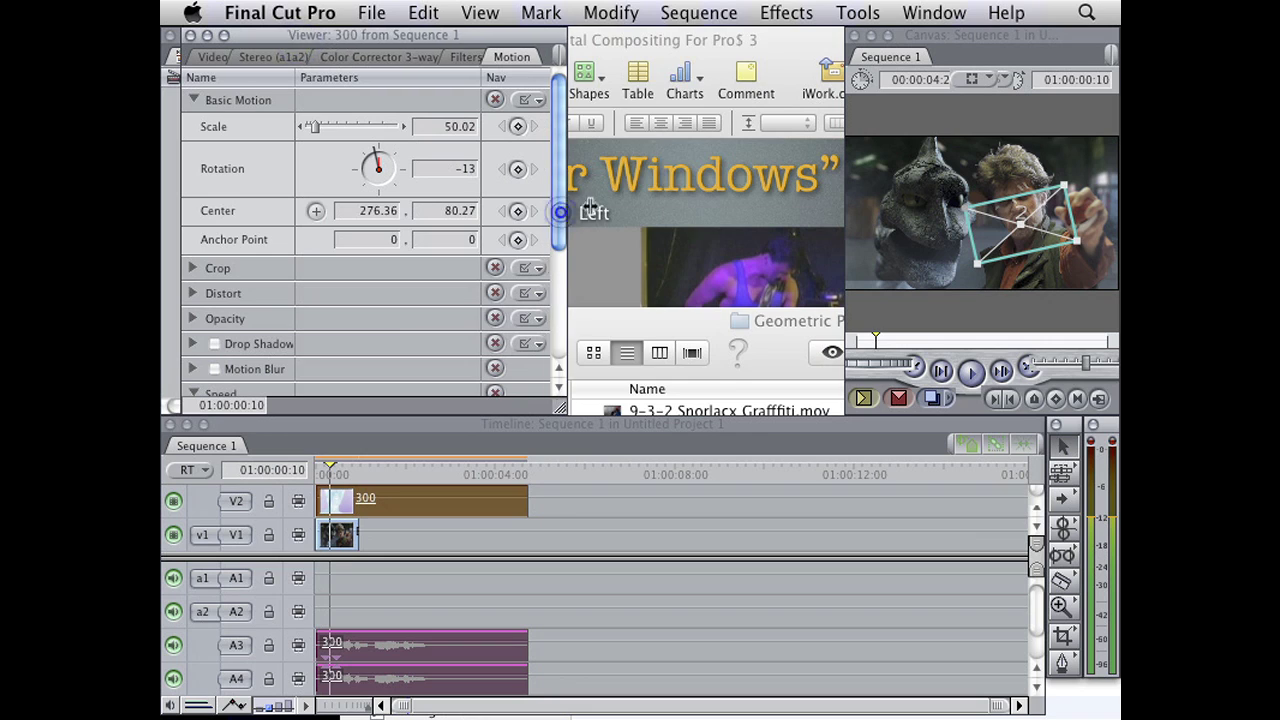
left_click_drag(570, 210, 788, 211)
left_click(675, 400)
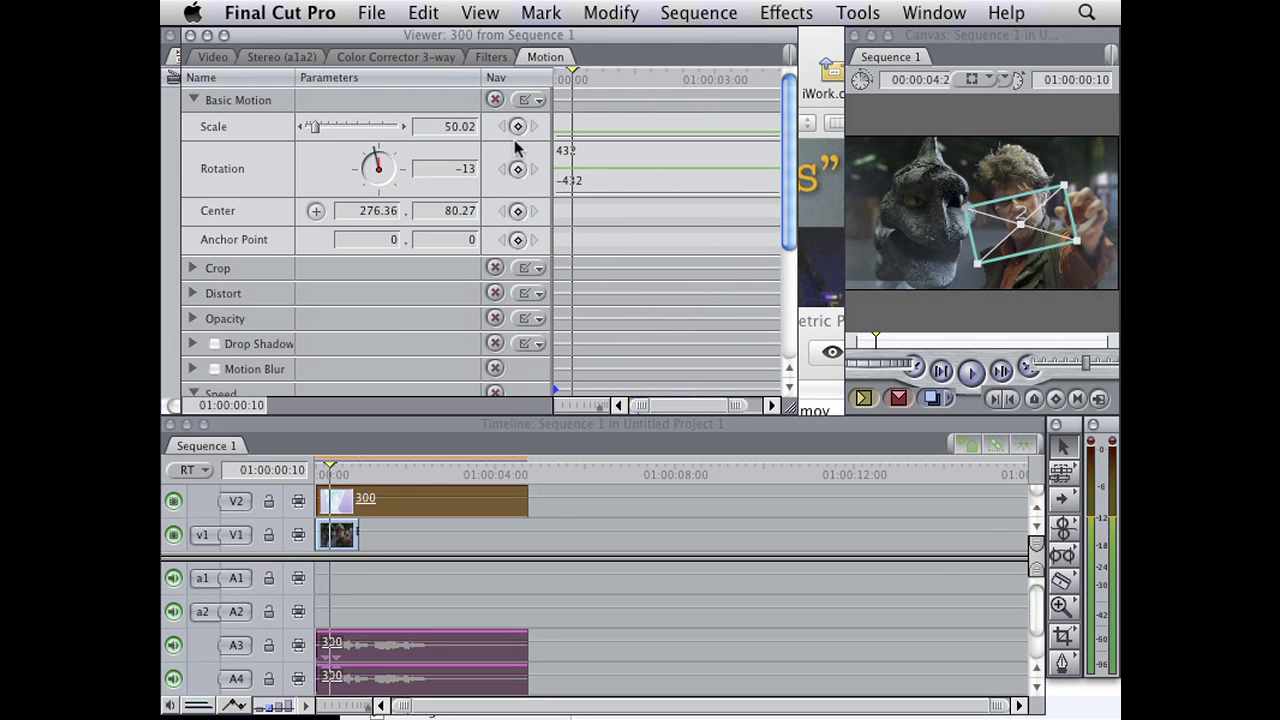
Set center and rotation motion keyframes for the mouth clip at 01:00:00:10.
left_click(517, 212)
left_click(517, 168)
left_click(517, 128)
Keyframe the mouth clip's center to about 276.36, 71.77 at 01:00:00:18 and deselect the clip.
left_click(341, 471)
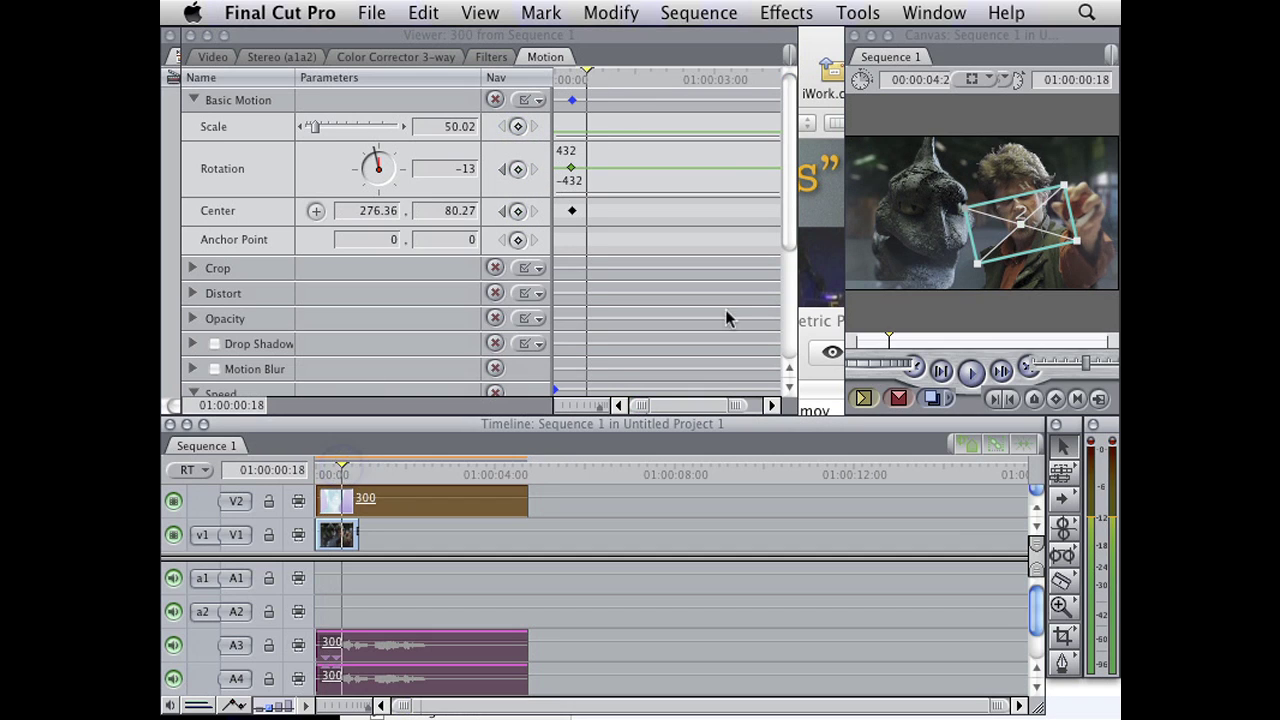
left_click(1015, 252)
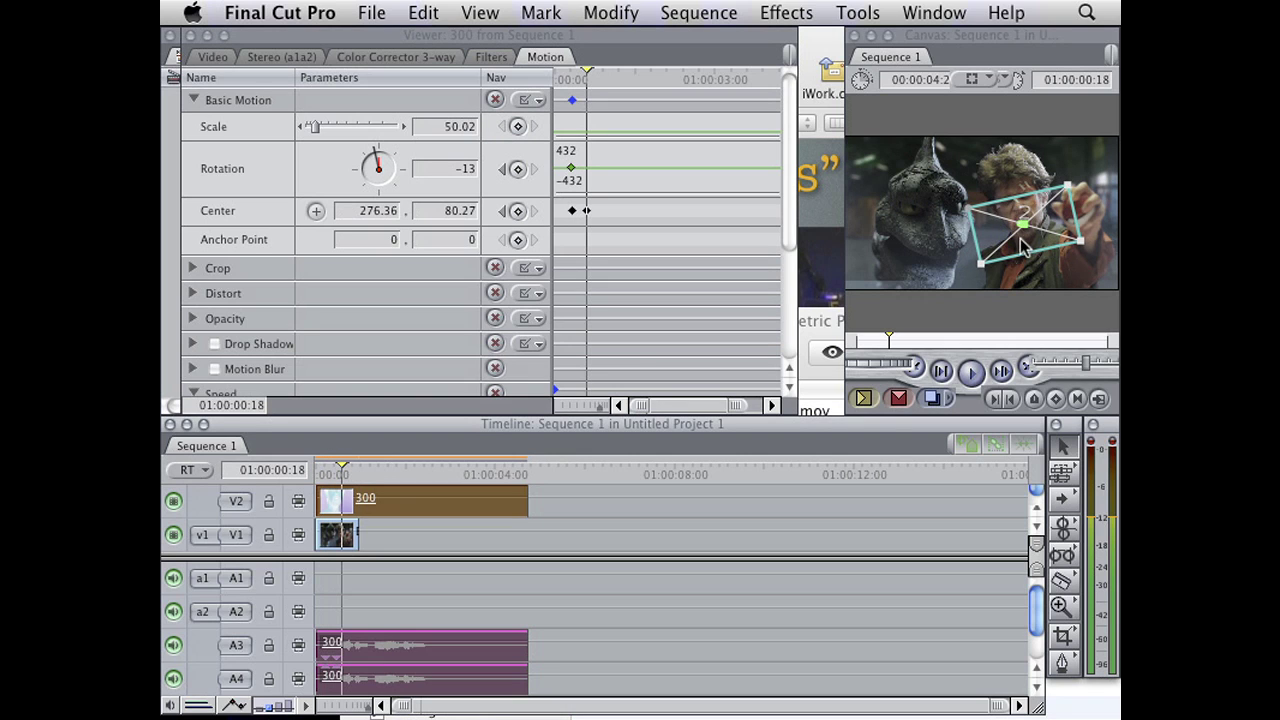
left_click_drag(1015, 252, 1015, 249)
left_click(586, 524)
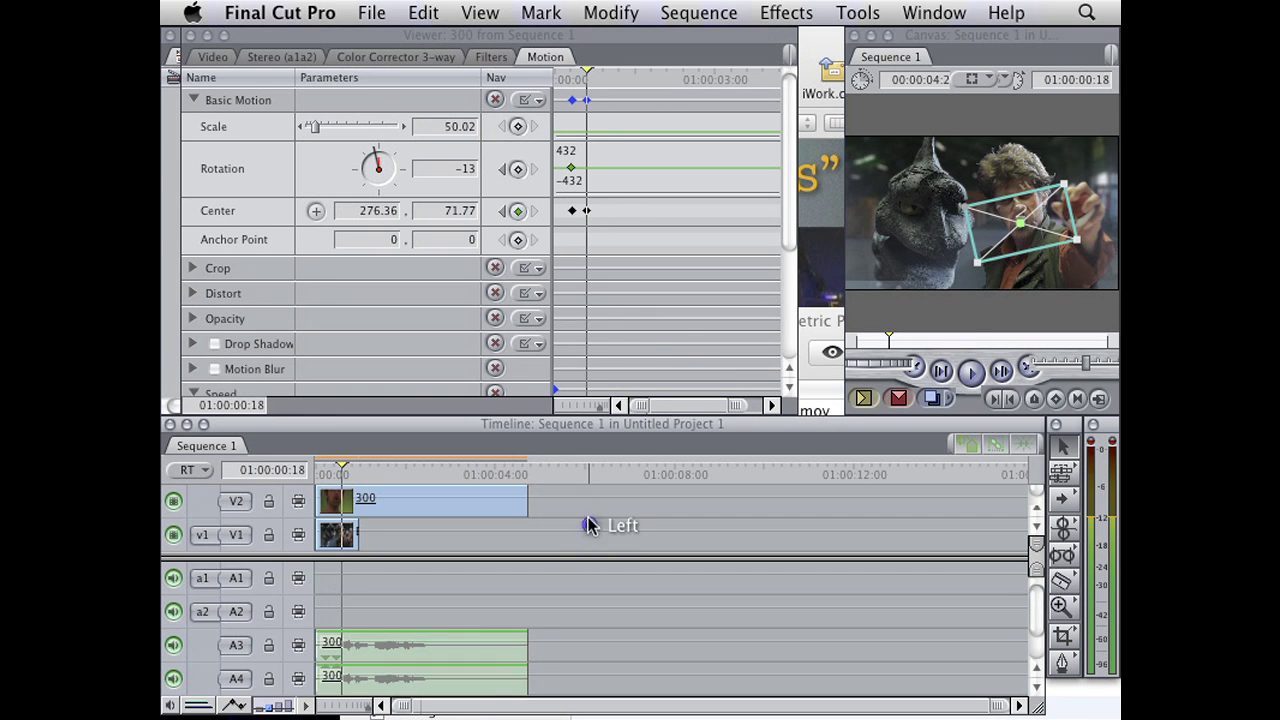
left_click(453, 536)
Return the playhead to the sequence start and enlarge the Canvas window to inspect the composited mouth.
left_click_drag(338, 466, 316, 468)
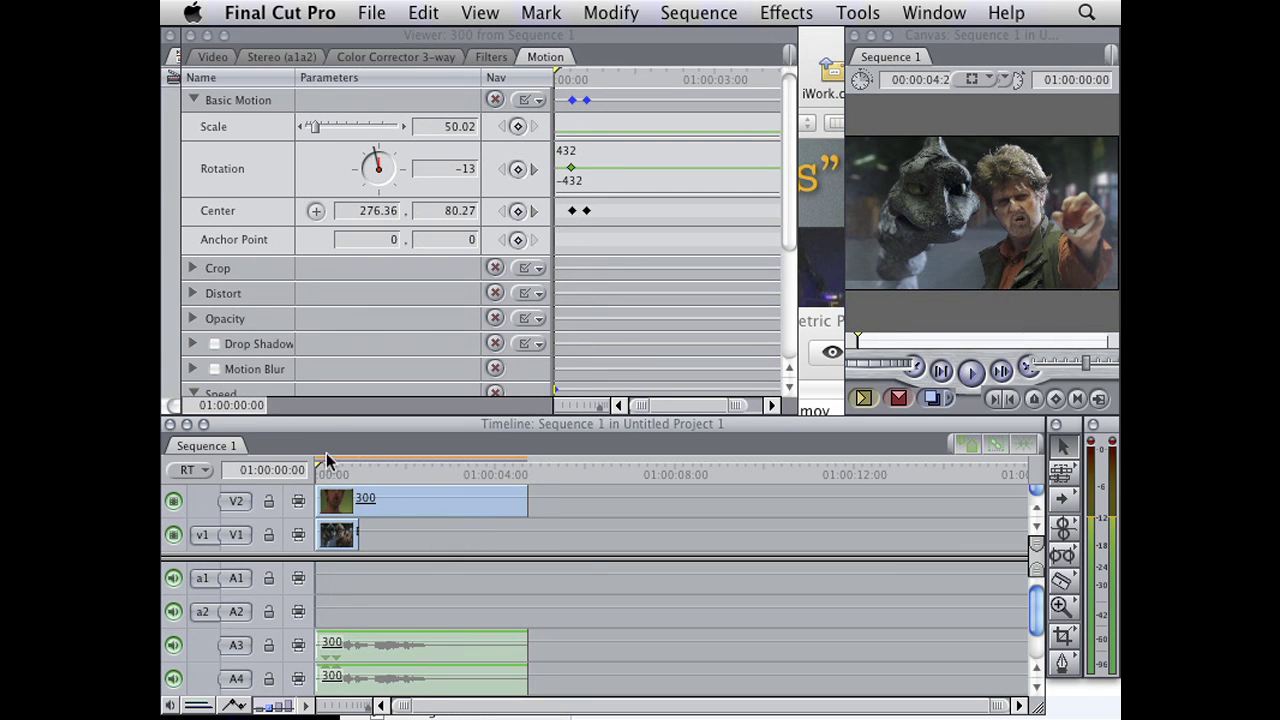
left_click_drag(953, 47, 395, 75)
left_click_drag(558, 440, 903, 573)
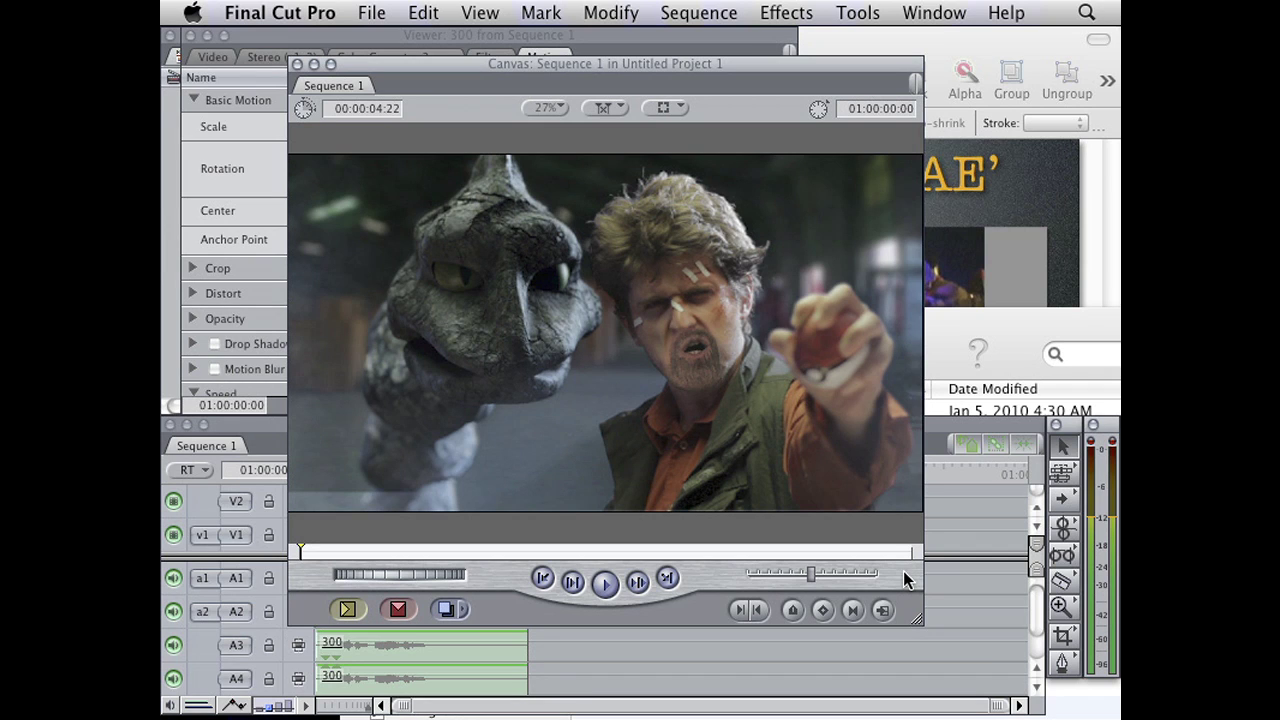
key("End")
Hide Final Cut Pro, select TV.mov in the Geometric Primative folder and switch to After Effects with it.
left_click(280, 12)
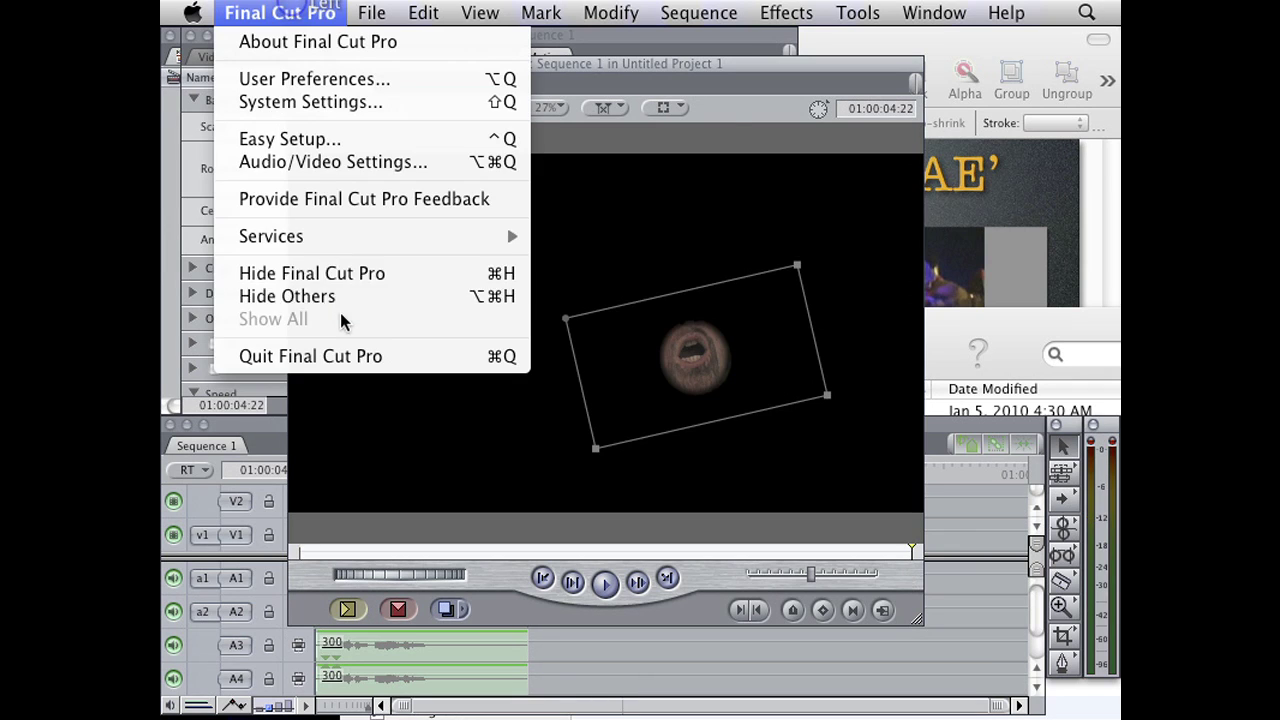
left_click(398, 273)
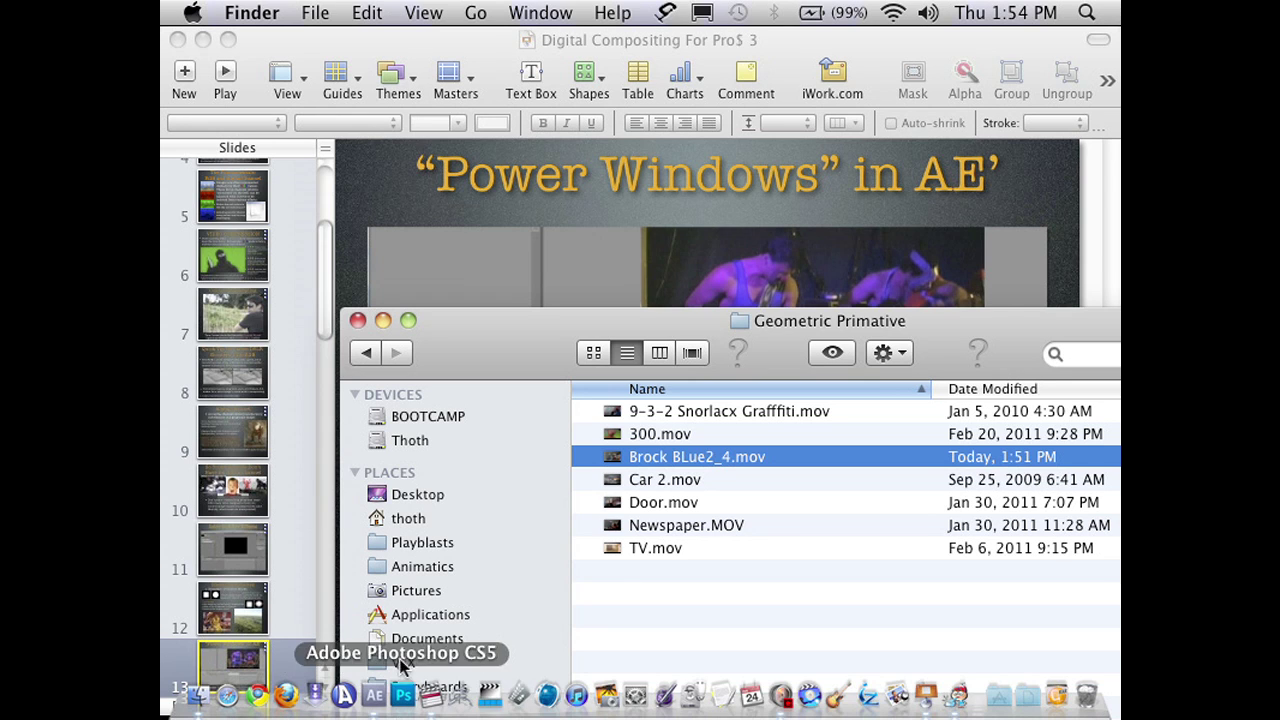
left_click(640, 604)
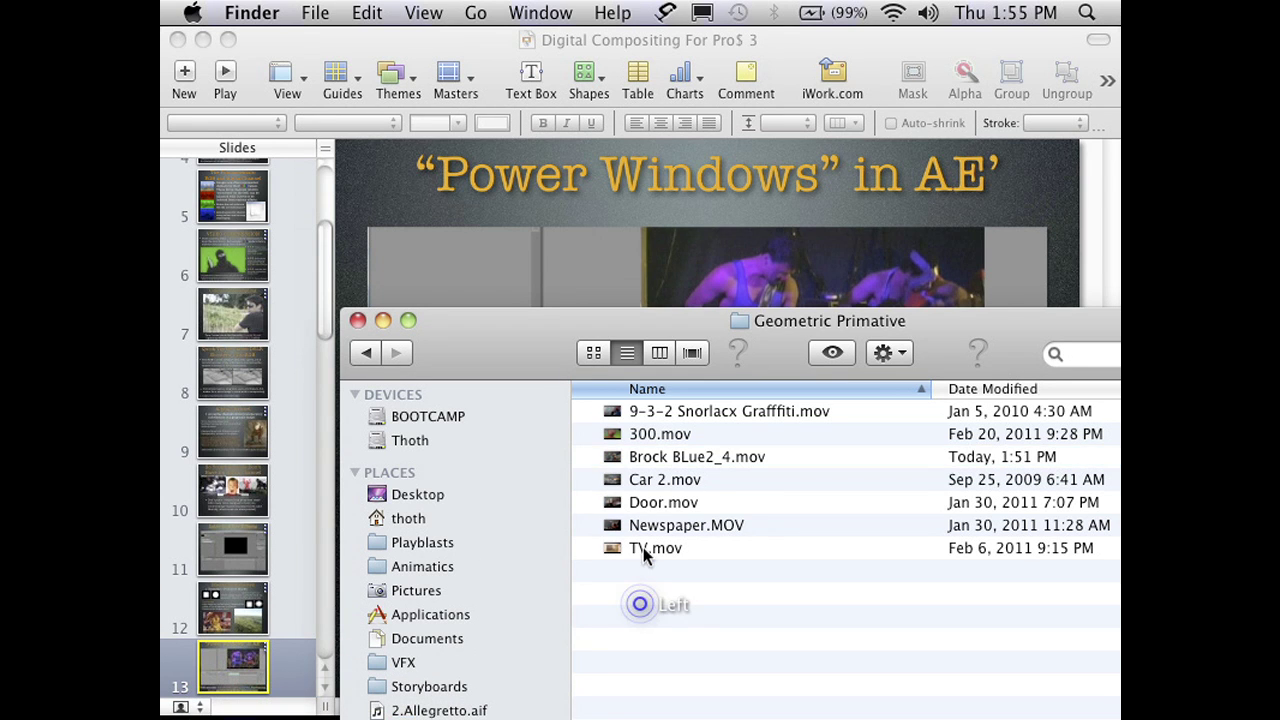
left_click(643, 547)
left_click_drag(386, 700, 374, 696)
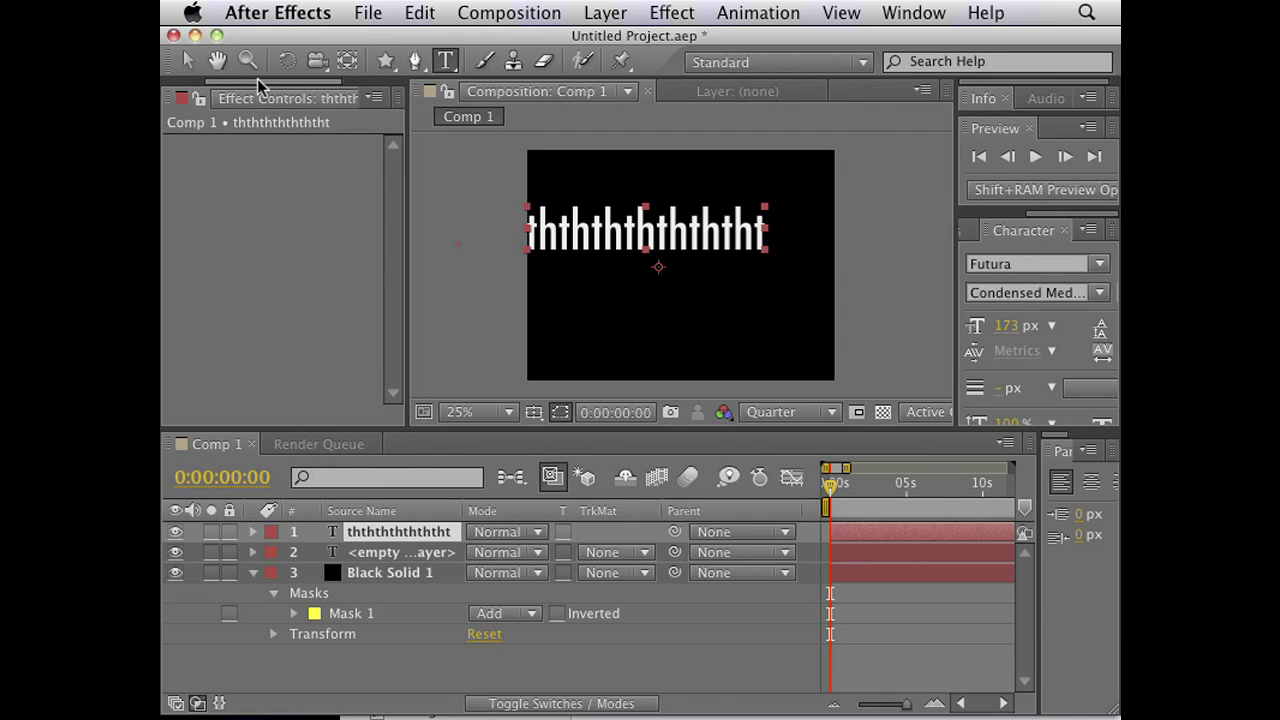
Import TV.mov into the project and create a new composition from the footage.
left_click(258, 84)
left_click(190, 98)
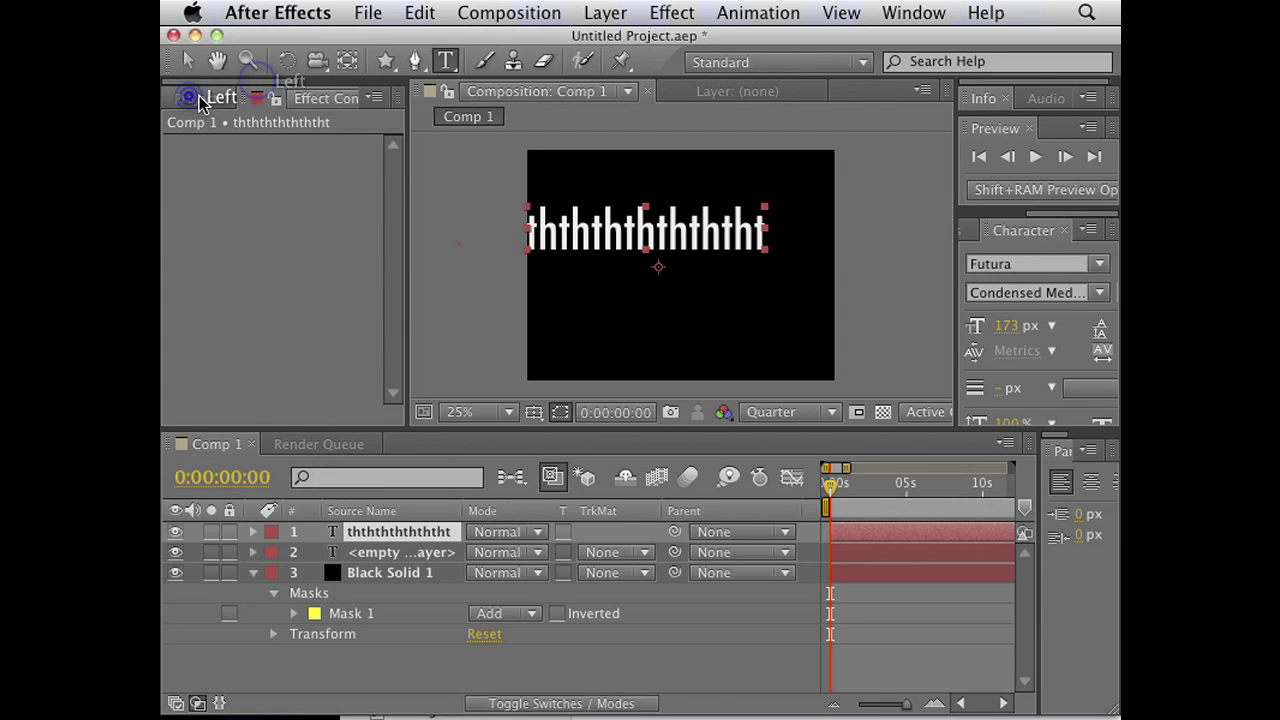
left_click(337, 403)
left_click(232, 368)
left_click_drag(232, 368, 238, 412)
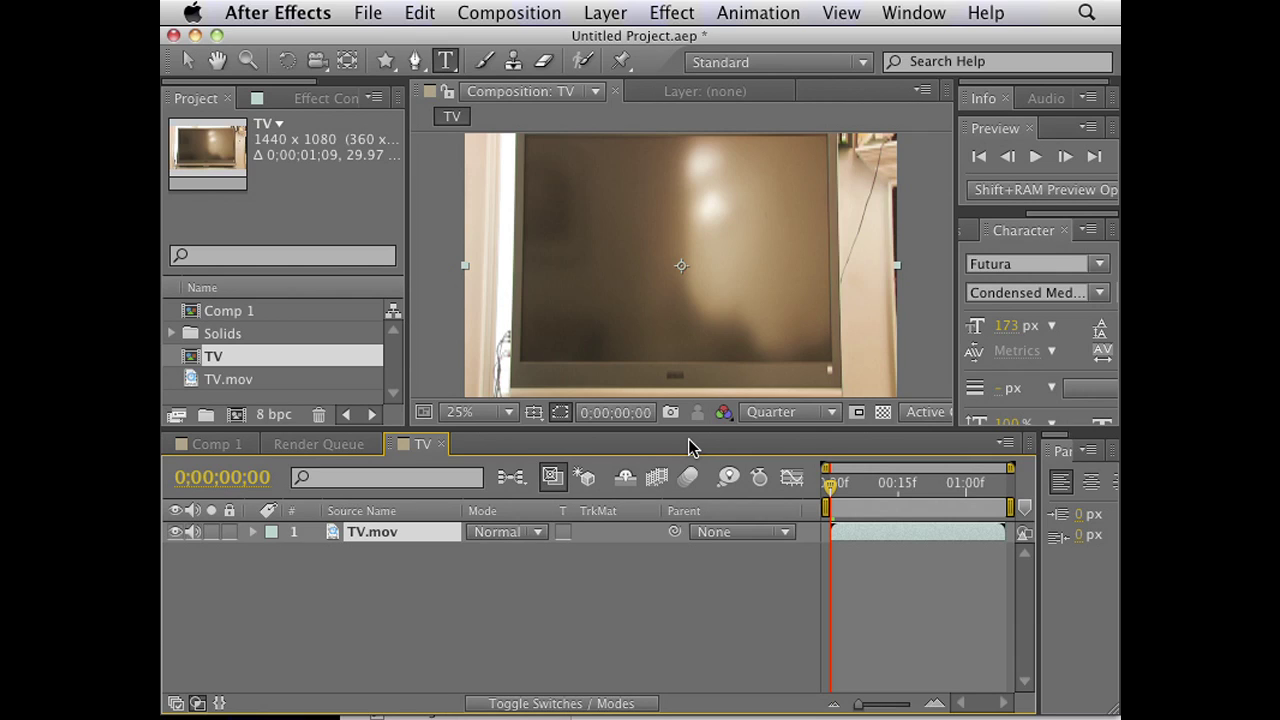
Draw a rectangular mask over the television screen on the TV.mov layer and set its mode to Subtract.
left_click_drag(385, 62, 440, 57)
left_click_drag(522, 361, 826, 137)
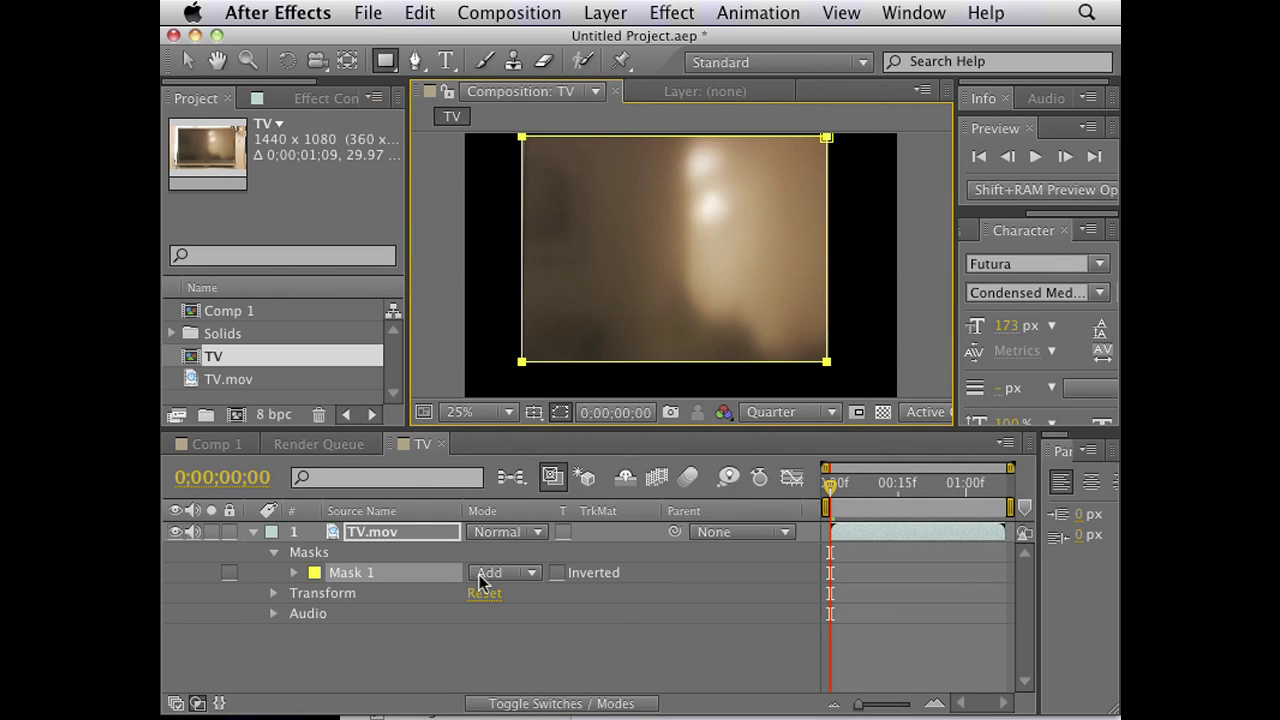
left_click(480, 580)
left_click(508, 597)
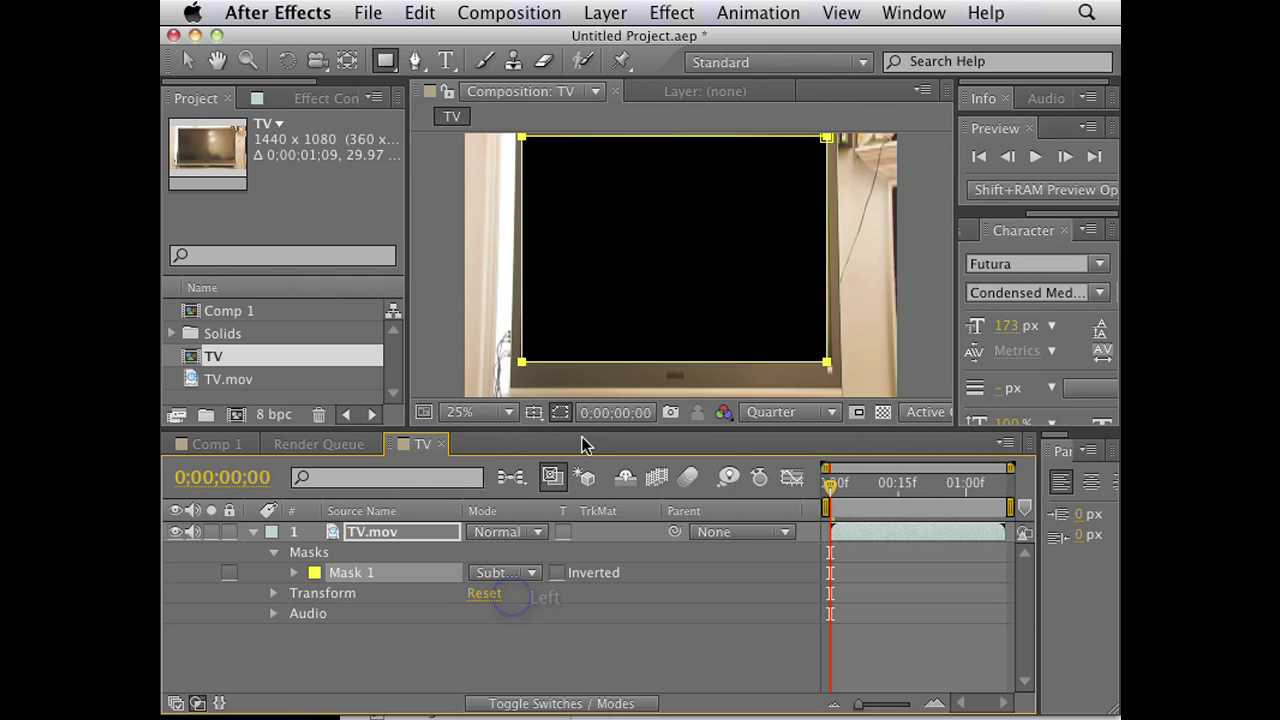
Adjust the mask's upper-left corner point inward to fit the edge of the television screen.
key("v")
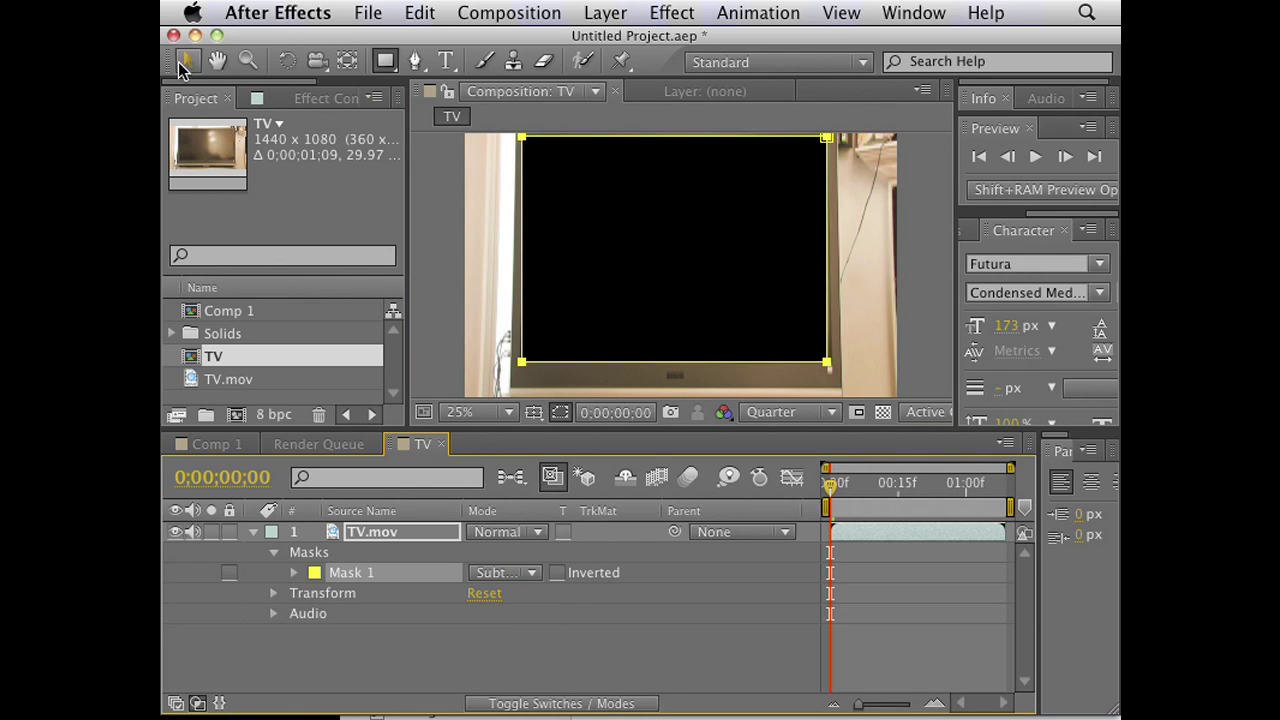
left_click(473, 187)
left_click(524, 141)
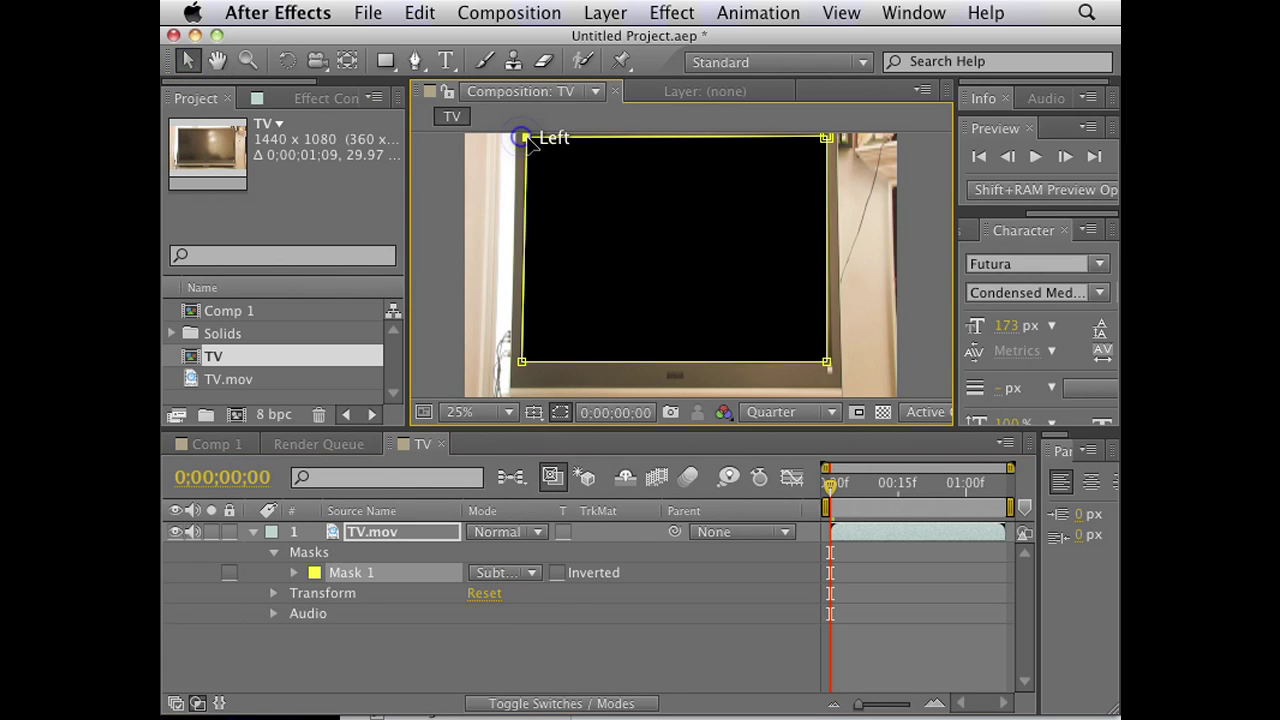
left_click(524, 141)
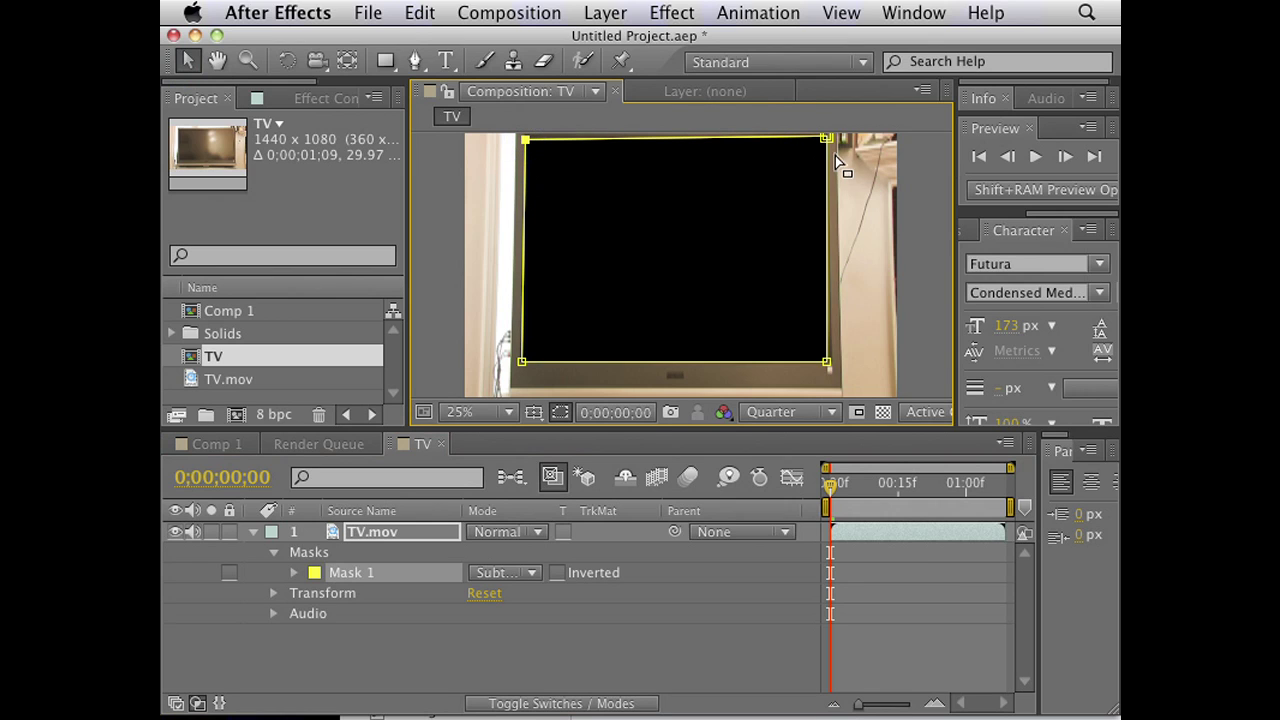
Import Car 2.mov from the Geometric Primative folder into the After Effects project.
mouse_move(286, 705)
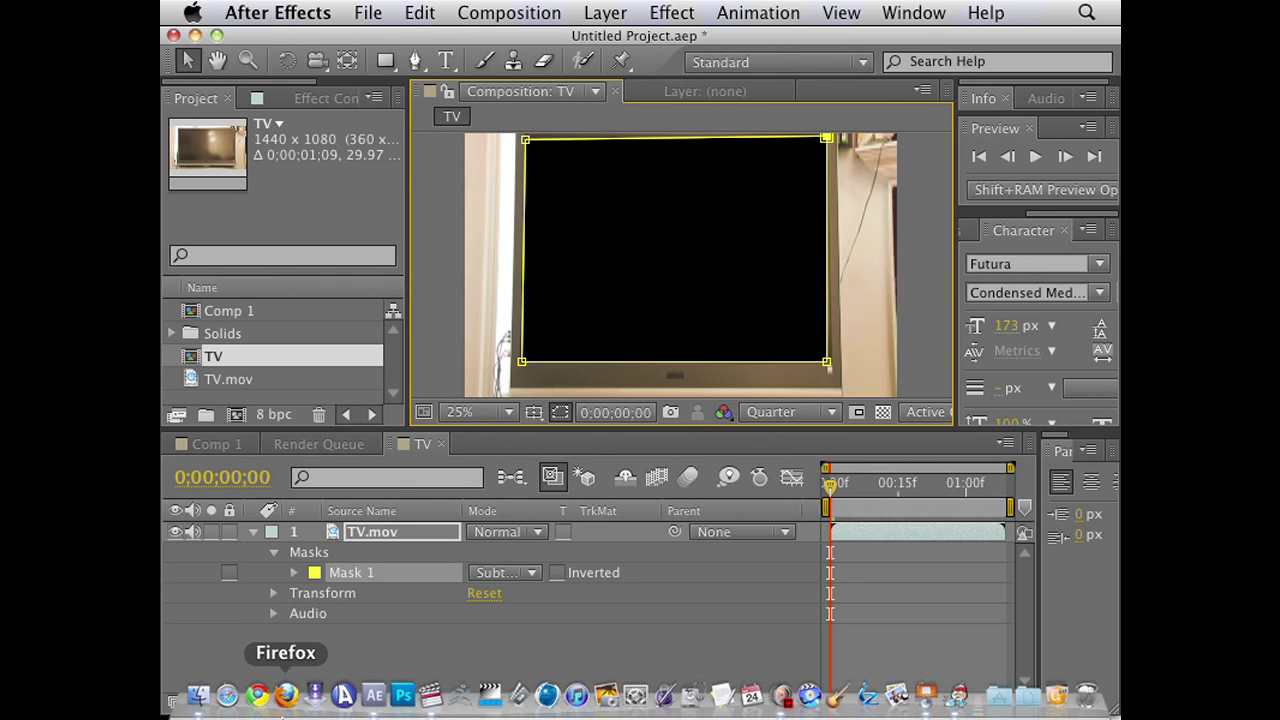
left_click(188, 700)
left_click(716, 482)
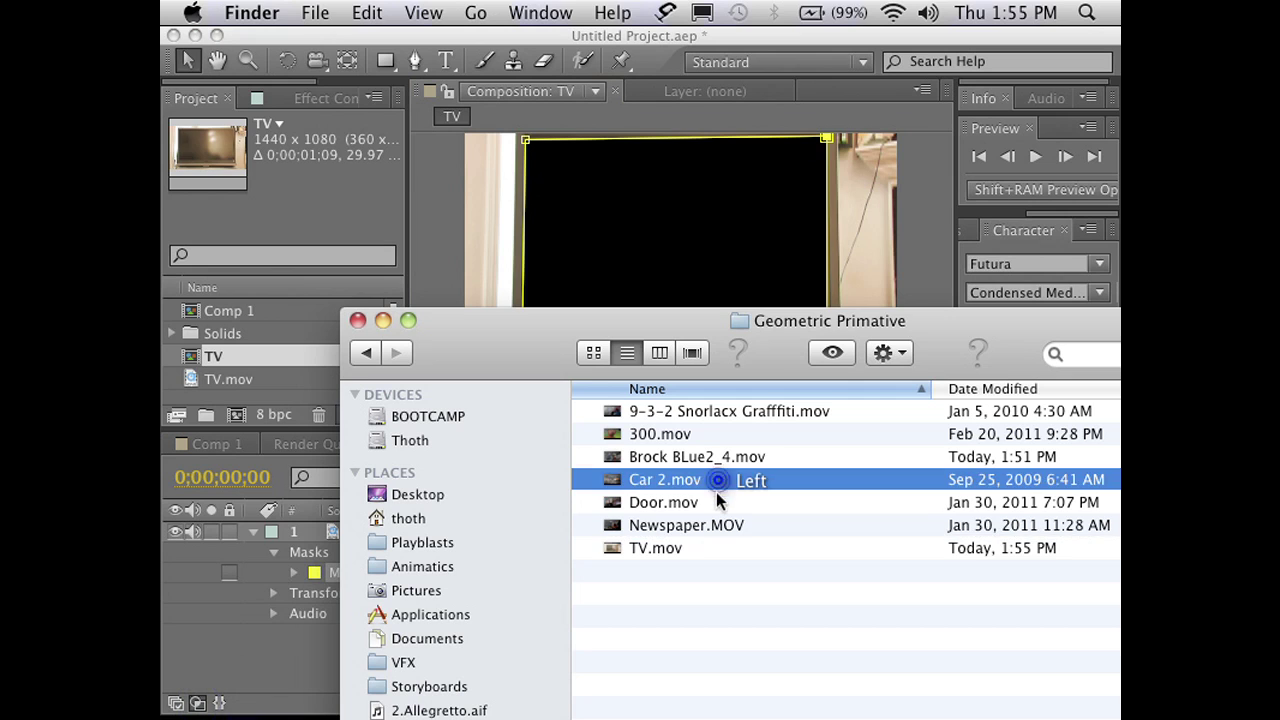
left_click_drag(681, 502, 276, 389)
Place Car 2.mov beneath the TV.mov layer and shift it up and left behind the screen opening.
left_click_drag(240, 310, 333, 615)
left_click_drag(688, 304, 656, 270)
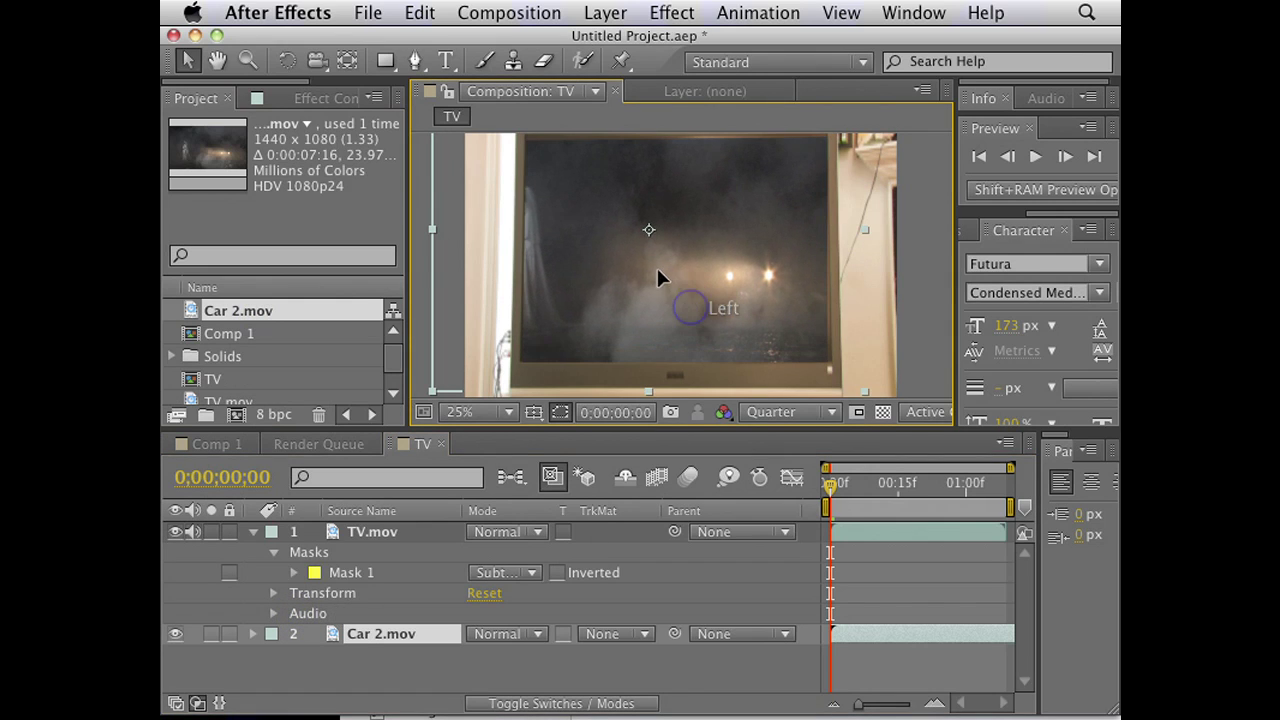
Duplicate the masked TV.mov layer and, with the top copy soloed, set its Mask 1 mode to Add.
left_click(376, 531)
key("super+d")
left_click(263, 552)
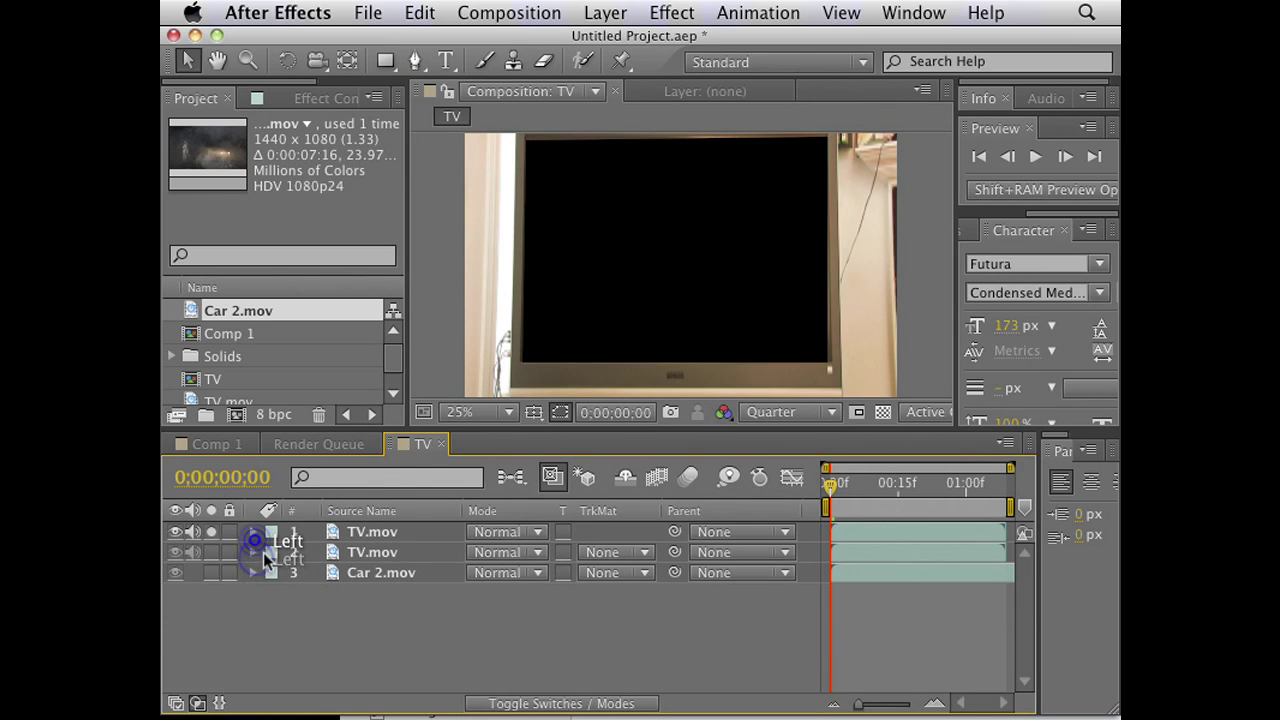
left_click(253, 532)
left_click(274, 552)
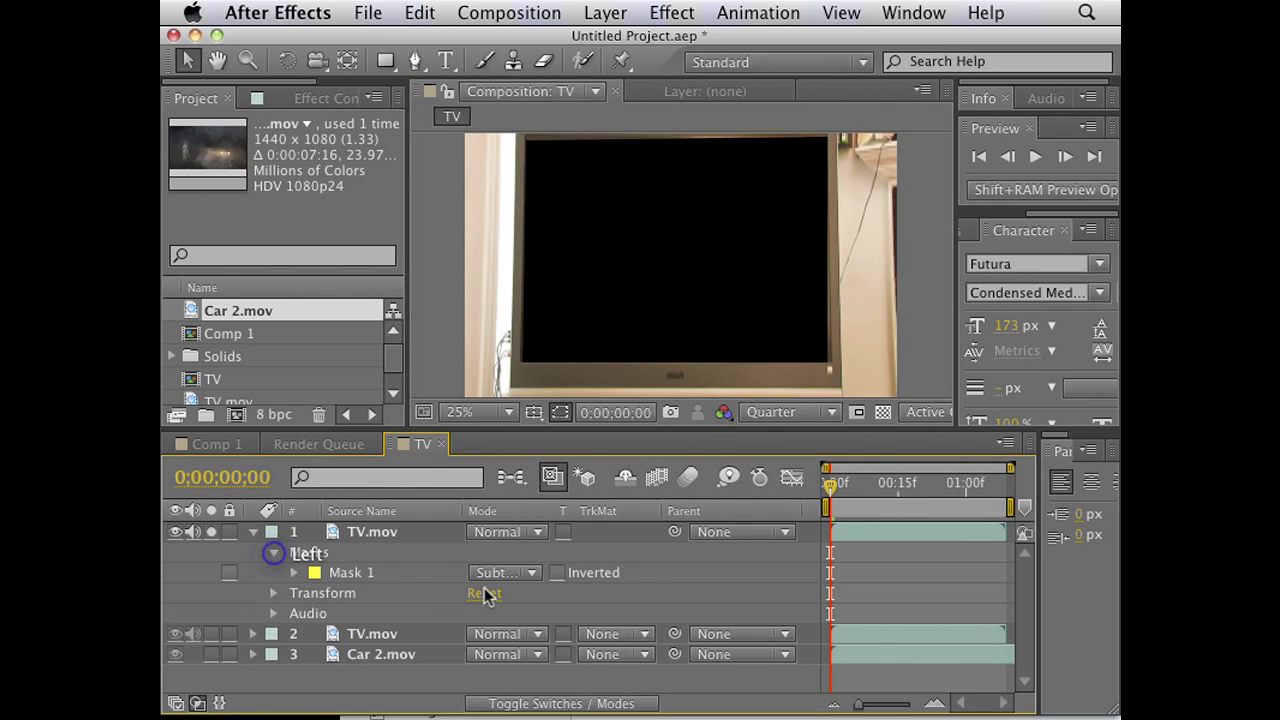
left_click(500, 574)
left_click(515, 576)
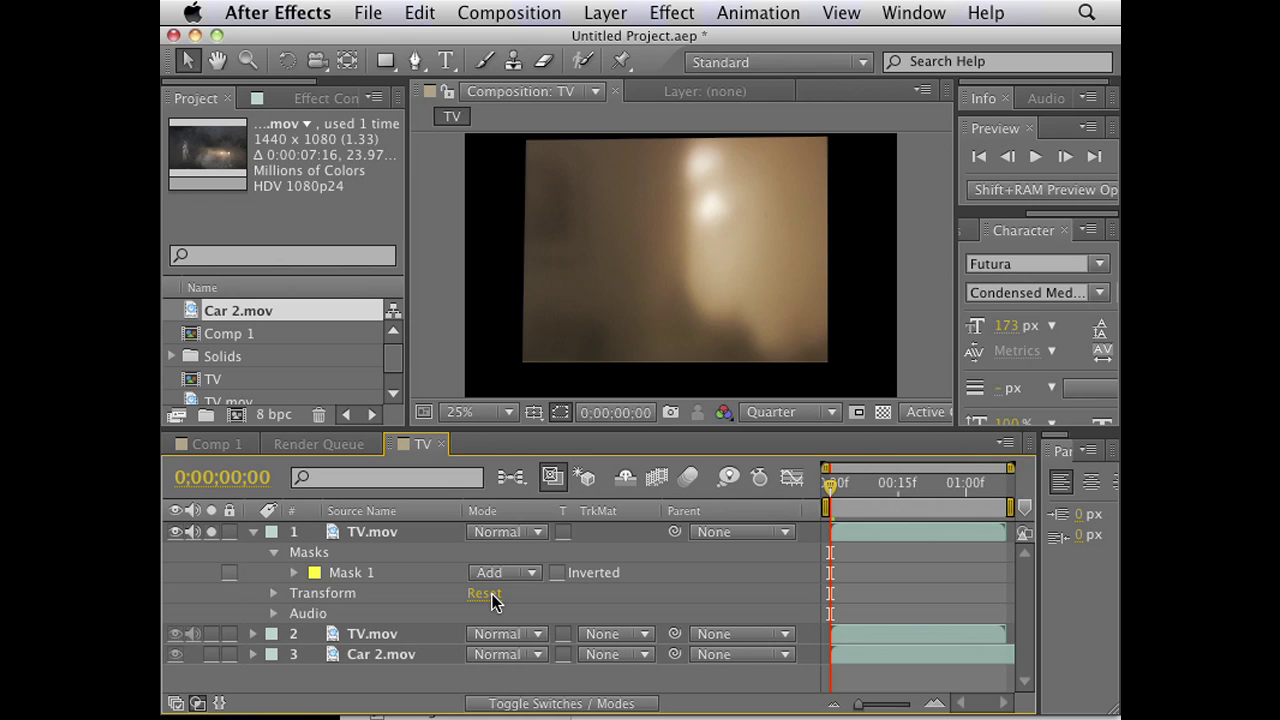
Set the top TV.mov layer's blending mode to Screen and unsolo it to composite over the car footage.
left_click(578, 703)
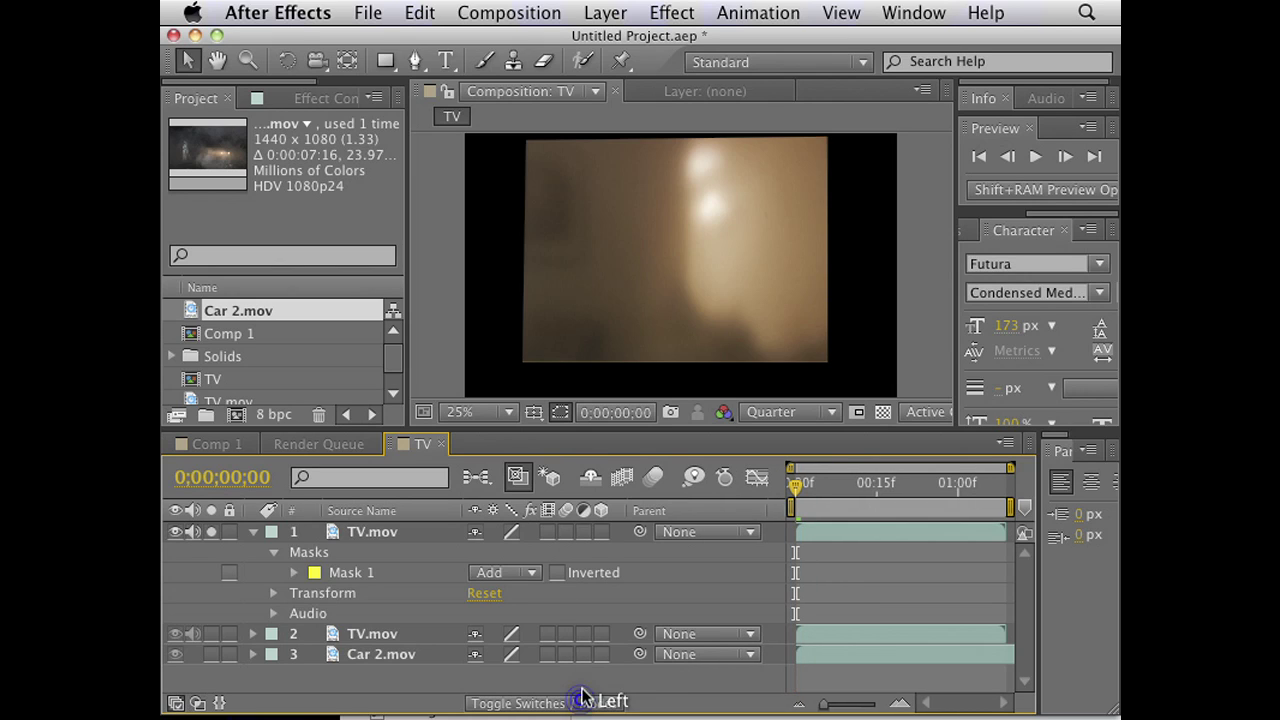
left_click(580, 703)
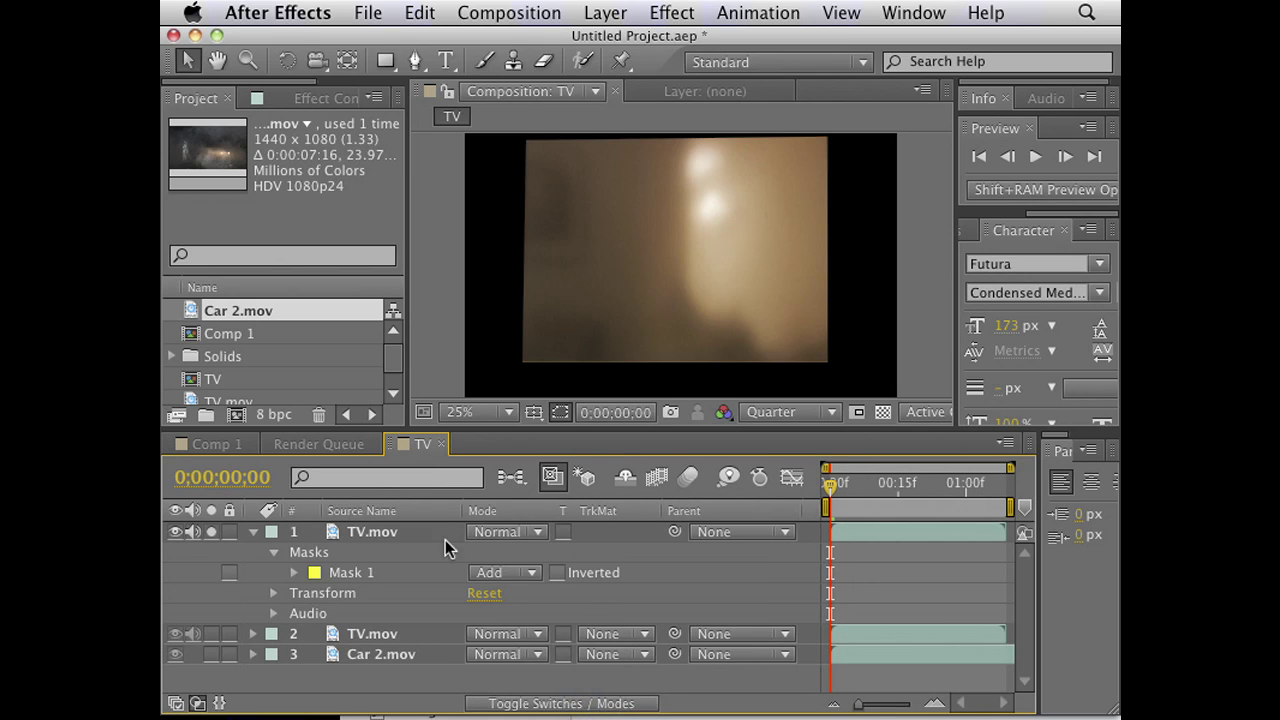
left_click(582, 552)
left_click(508, 531)
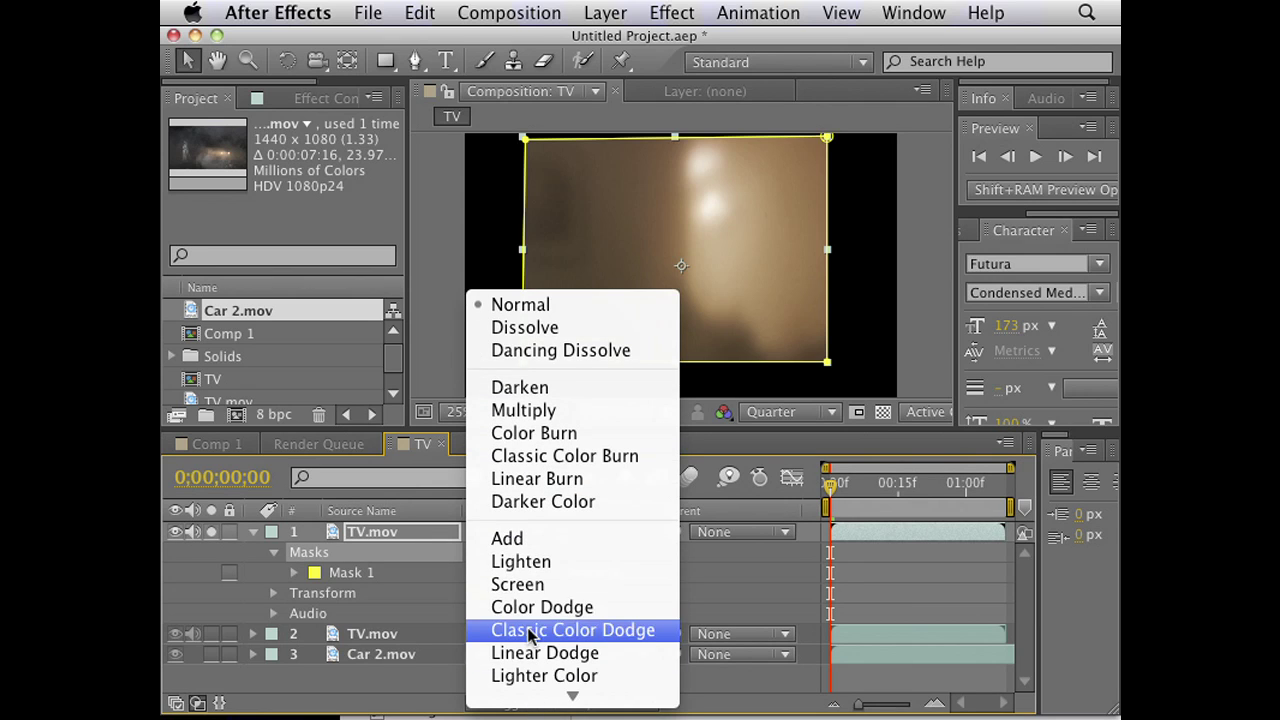
left_click(529, 596)
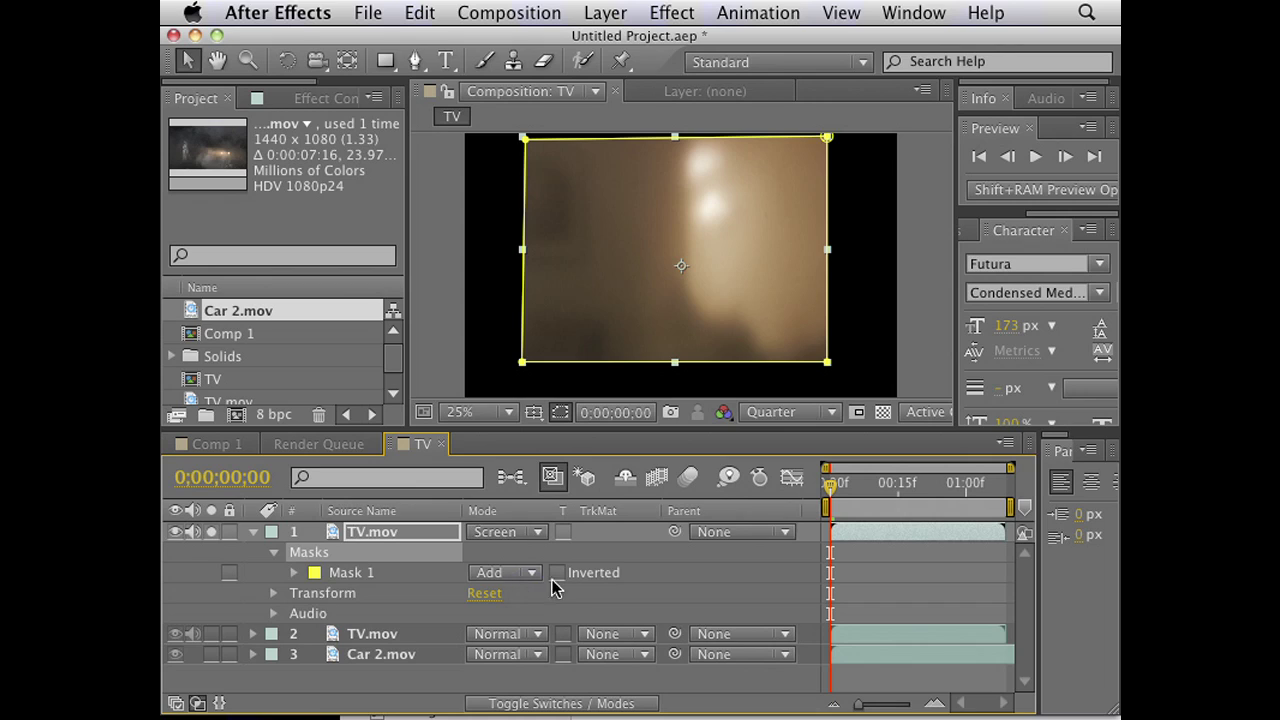
left_click(211, 532)
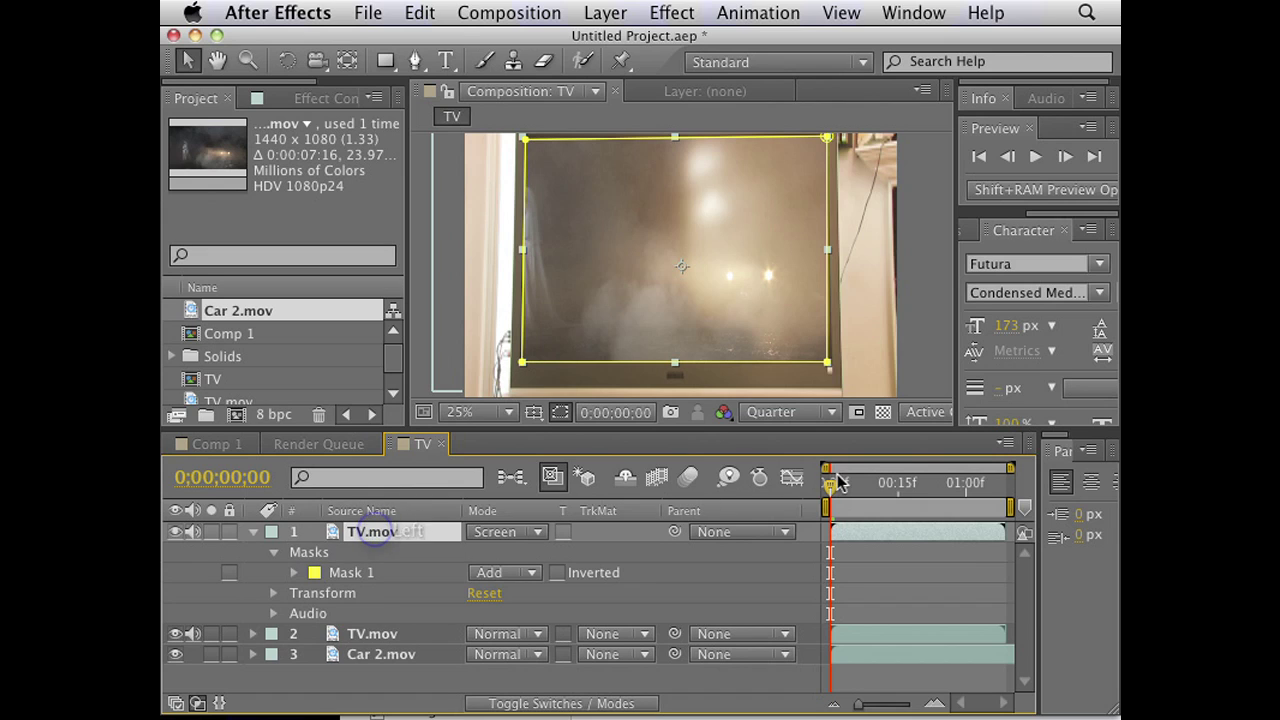
Lower the top TV.mov layer's opacity to 13%, comparing the composite with the reflection layer hidden and shown.
left_click_drag(831, 482, 962, 482)
left_click(920, 482)
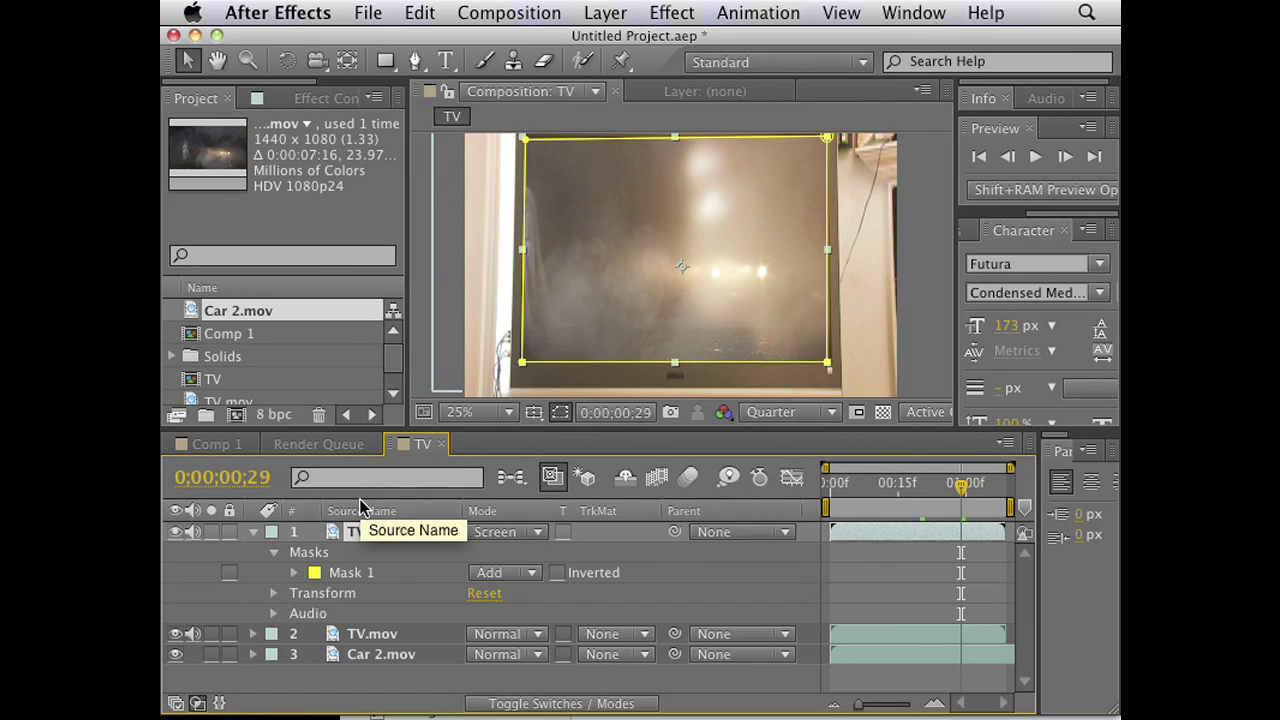
key("t")
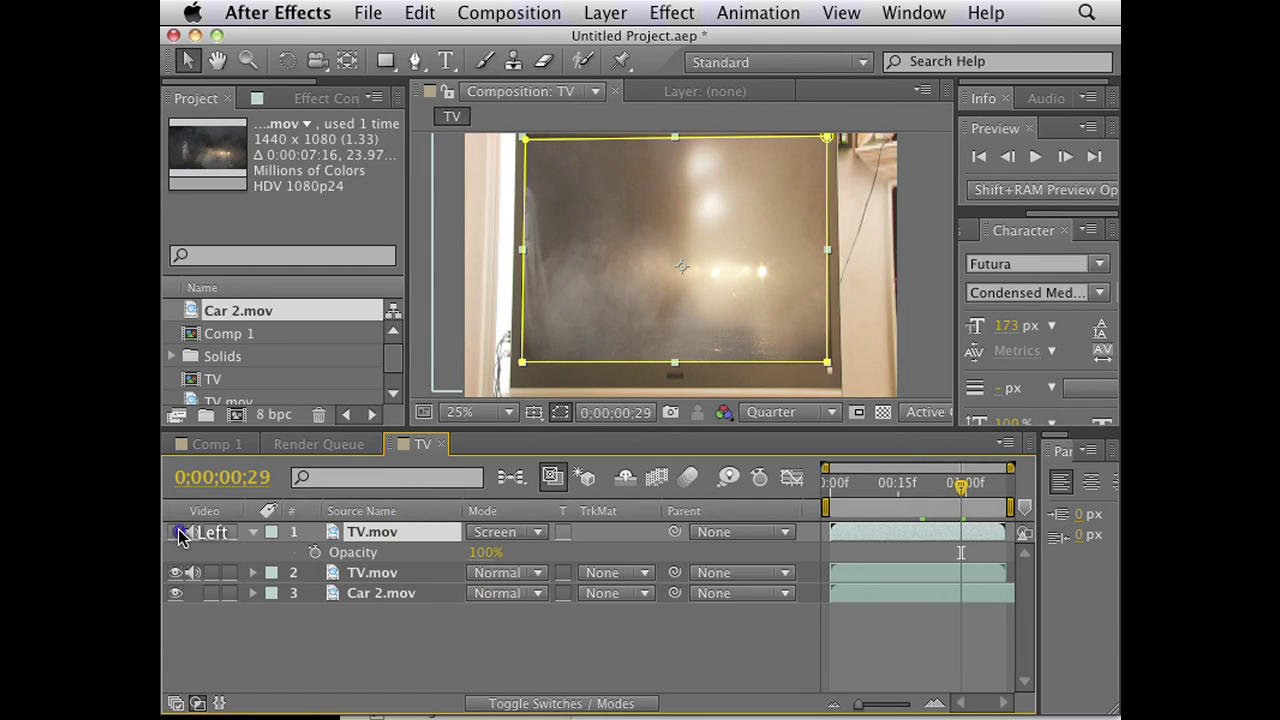
left_click(175, 531)
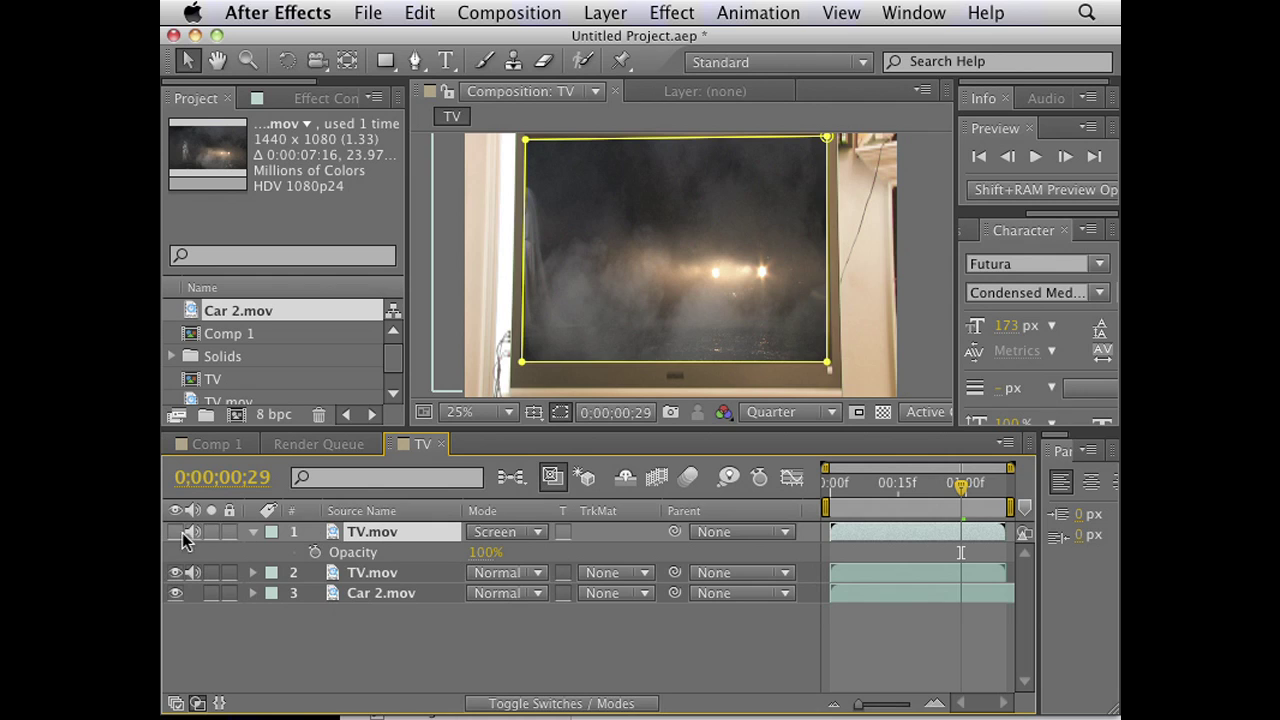
left_click(176, 532)
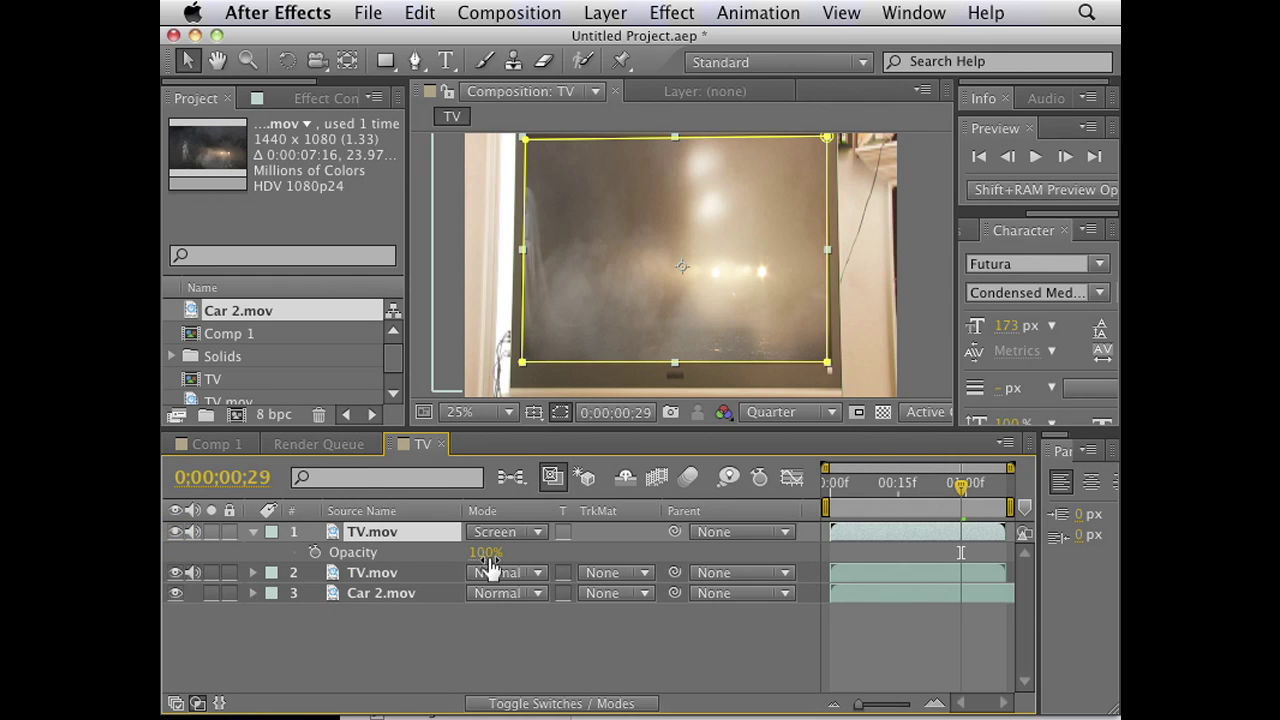
left_click_drag(484, 562, 440, 566)
left_click_drag(363, 578, 371, 580)
left_click(505, 646)
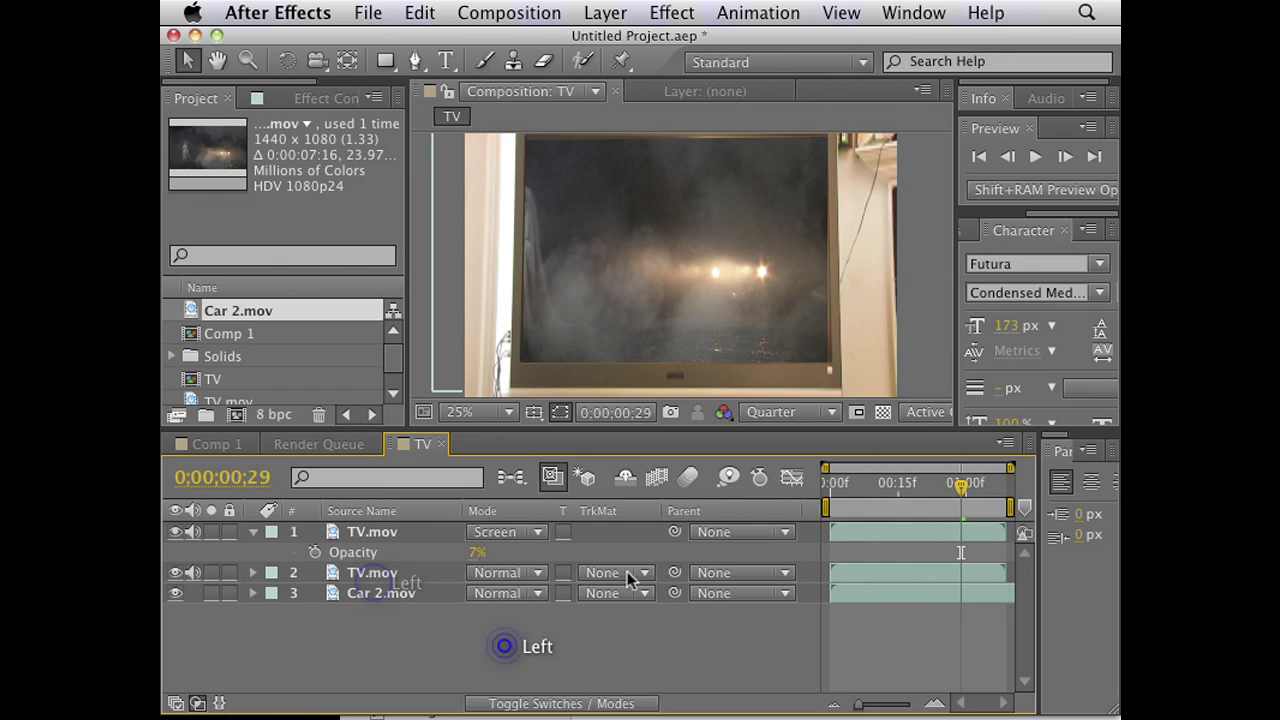
left_click_drag(961, 486, 888, 482)
left_click(174, 532)
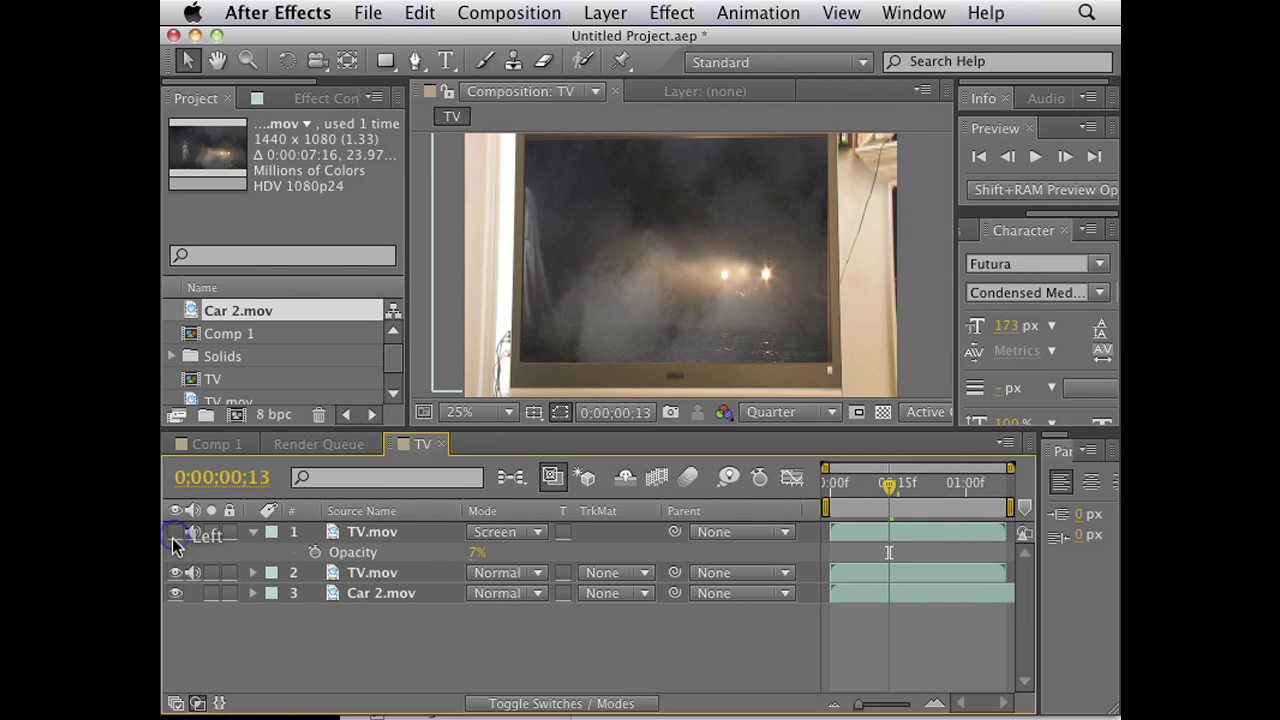
left_click(475, 552)
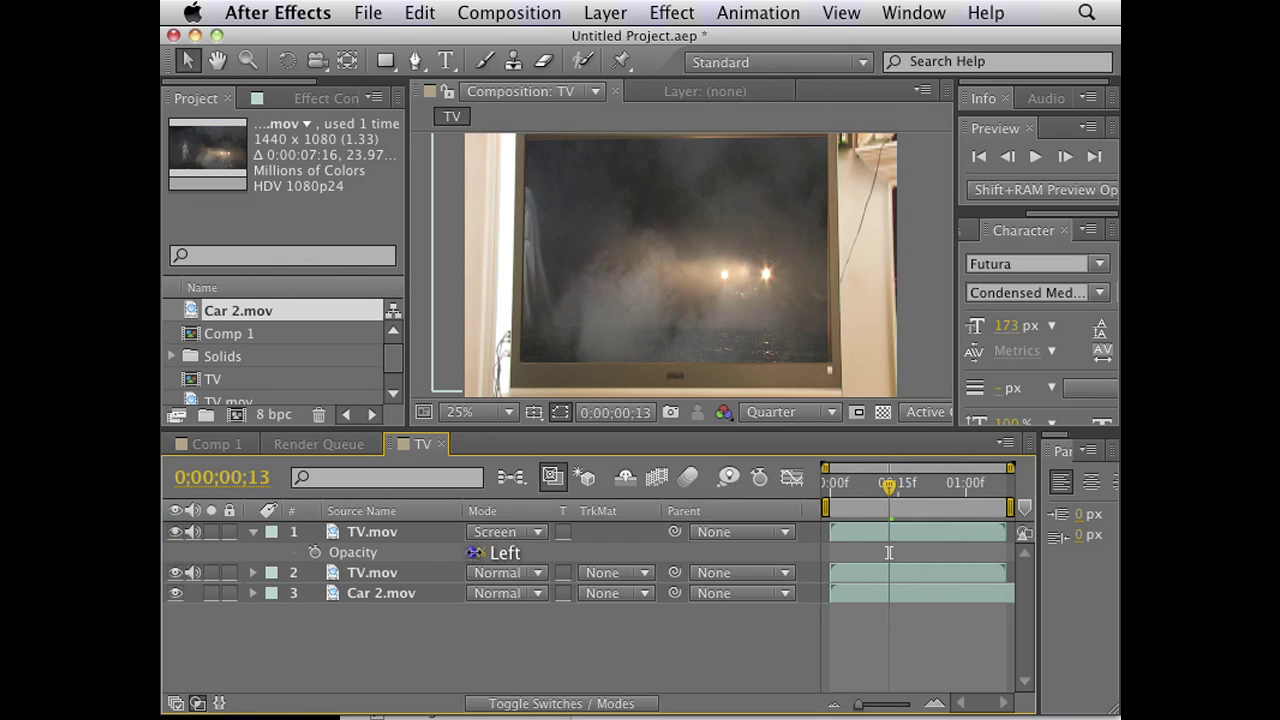
left_click(466, 556)
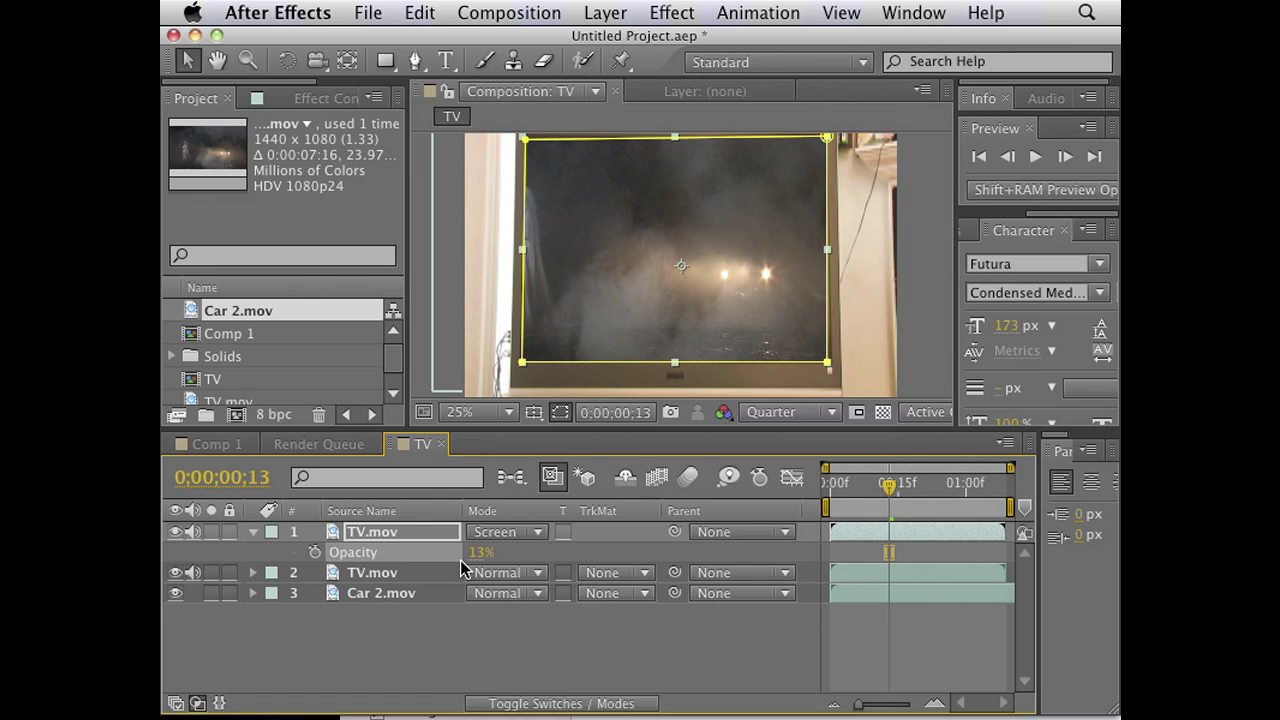
Replace all layers in the TV composition with Door.mov, imported from the Geometric Primative folder.
left_click_drag(366, 634, 340, 545)
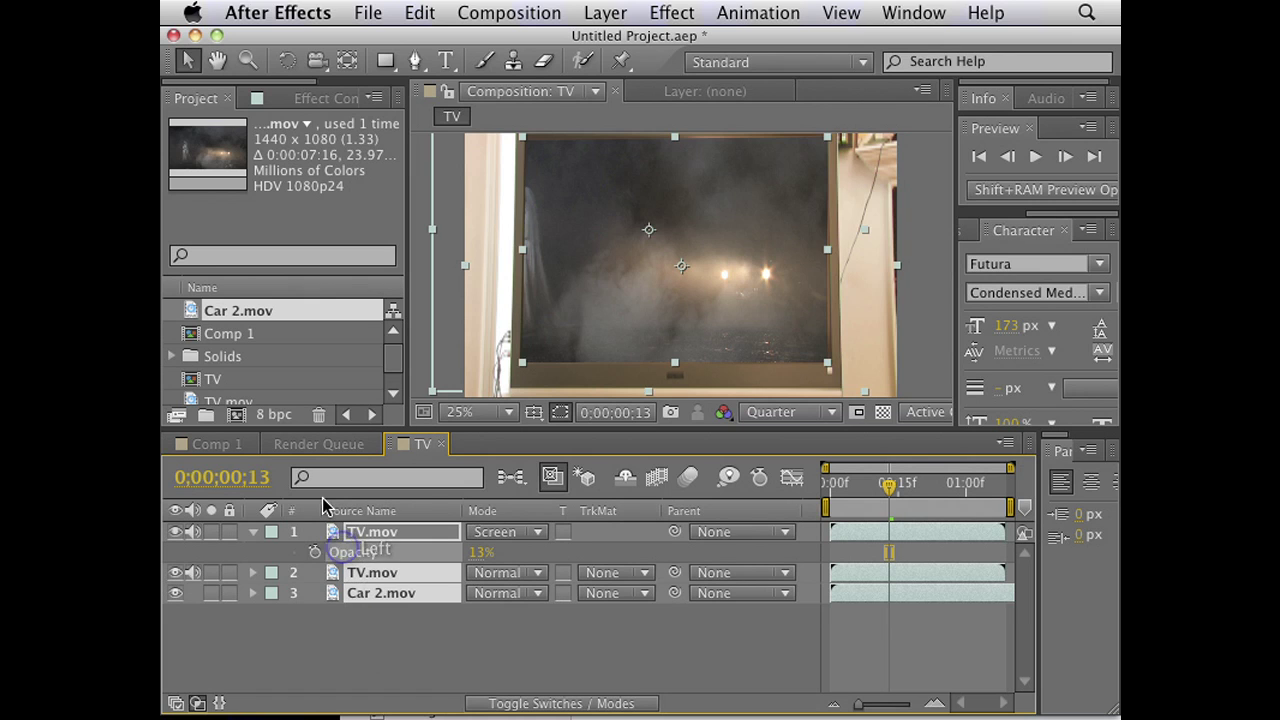
key("Delete")
key("super+Tab")
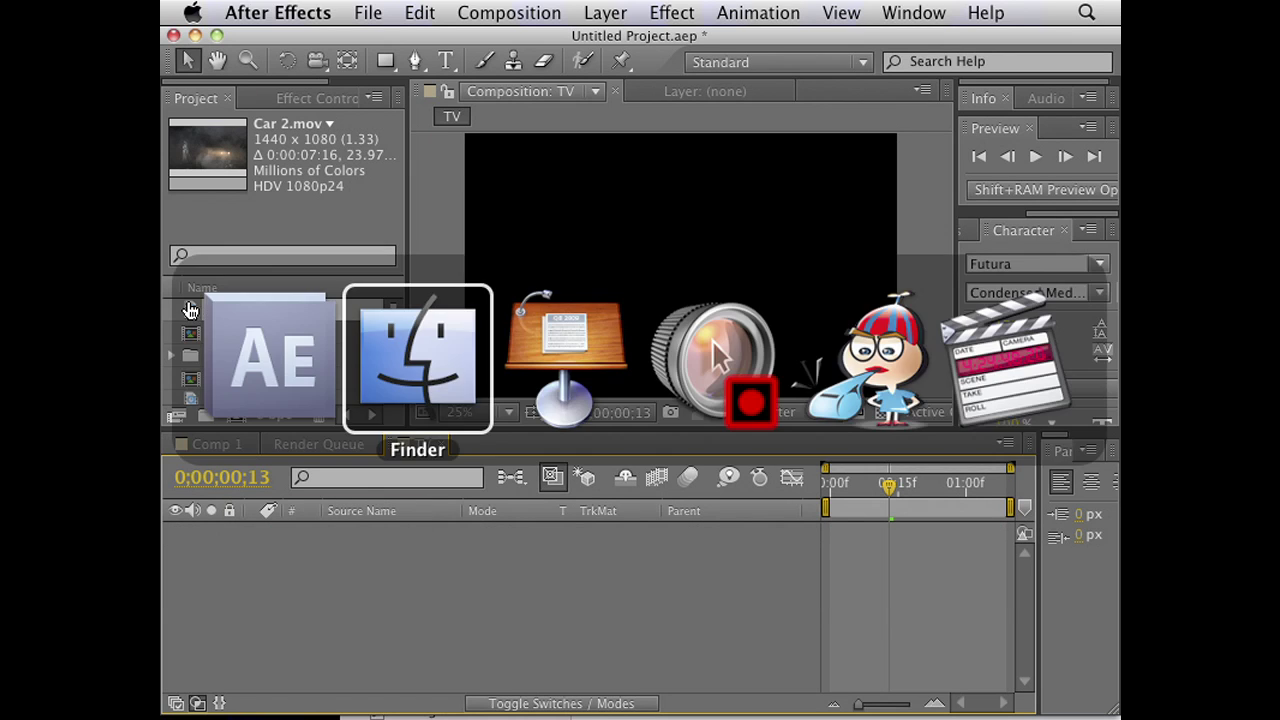
left_click(697, 530)
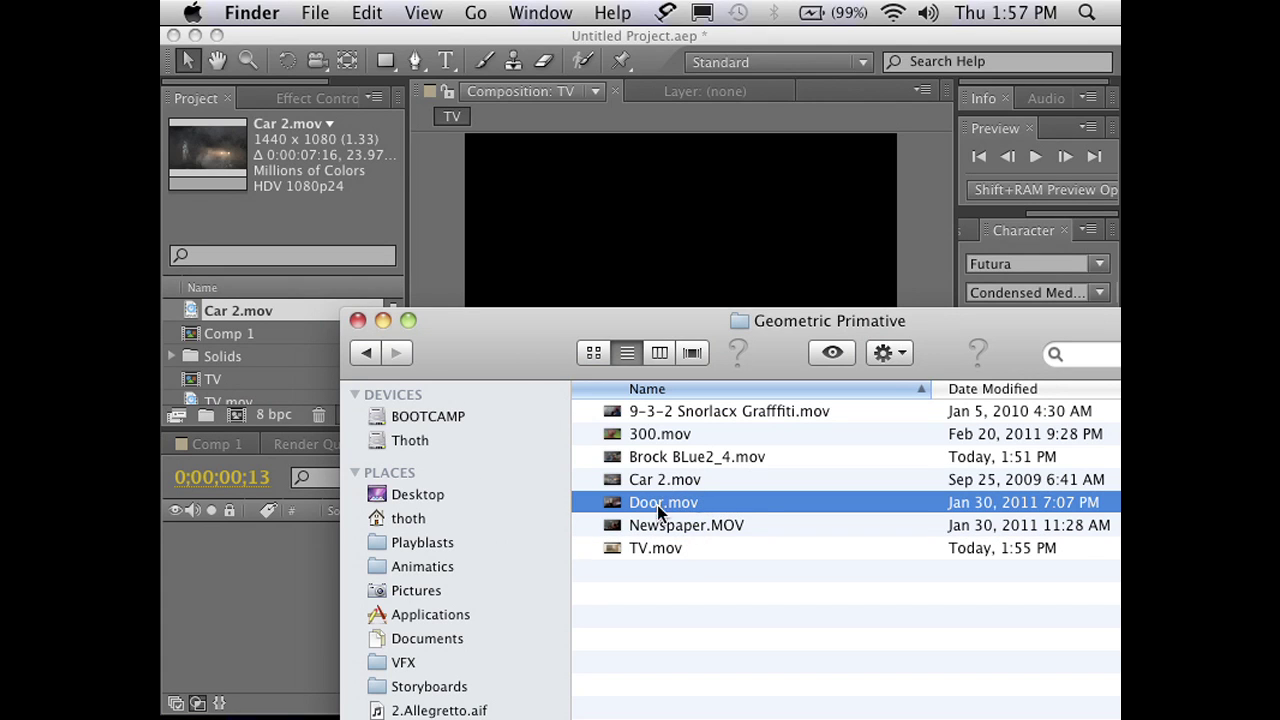
left_click_drag(685, 501, 315, 380)
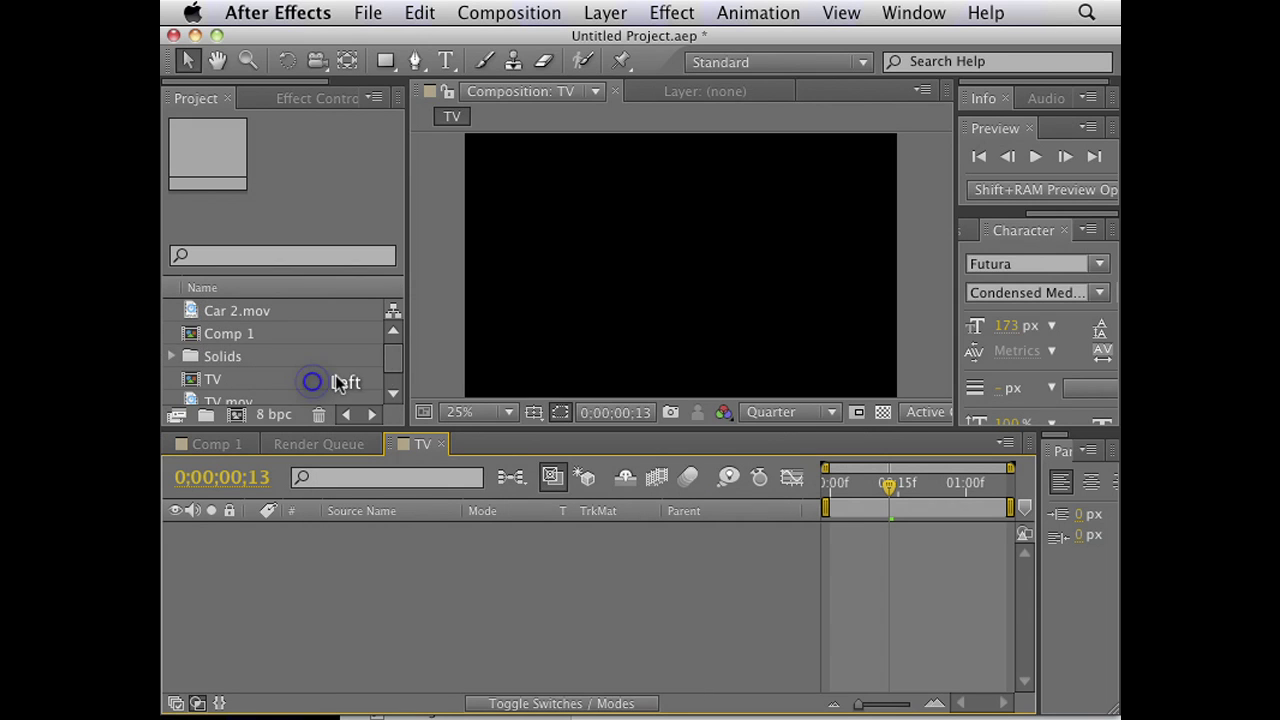
left_click_drag(245, 357, 241, 572)
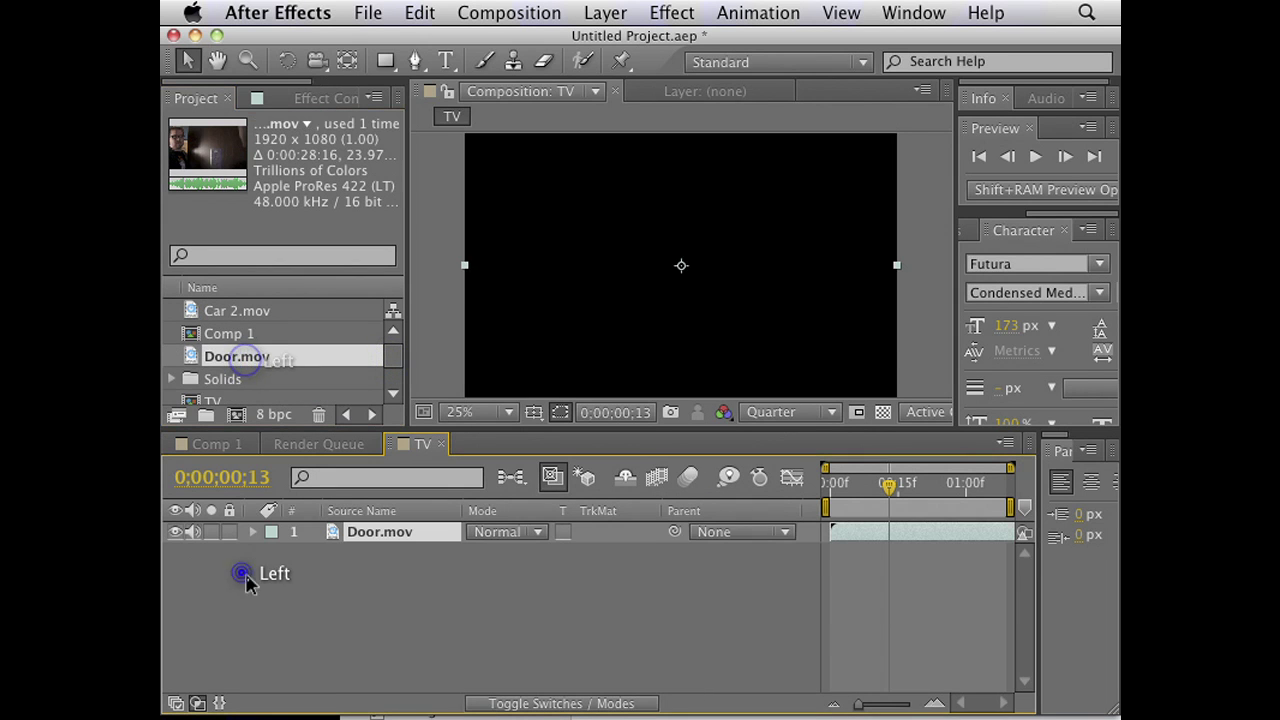
Duplicate the Door.mov layer at 0;00;00;26 and isolate the door's metal plate on the soloed top copy with a rectangular mask.
left_click_drag(918, 490, 948, 487)
left_click(404, 582)
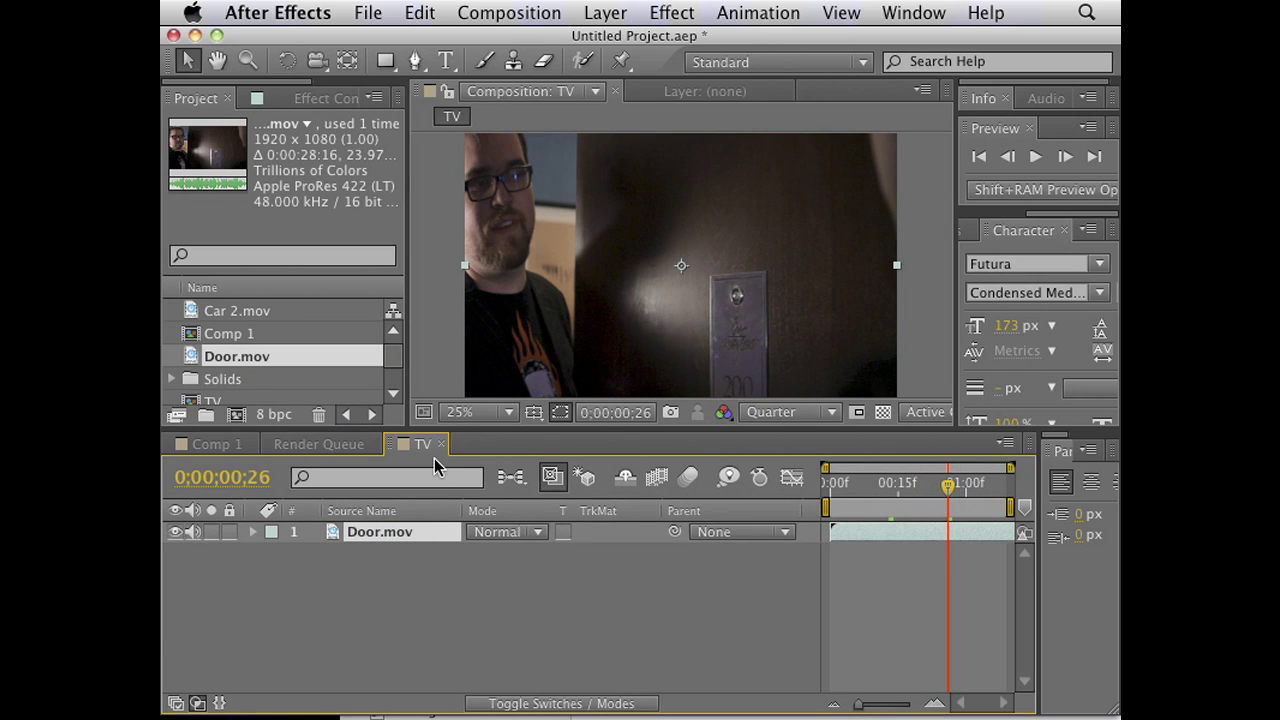
key("super+slash")
left_click(385, 60)
left_click_drag(707, 273, 768, 412)
left_click(187, 60)
left_click(211, 532)
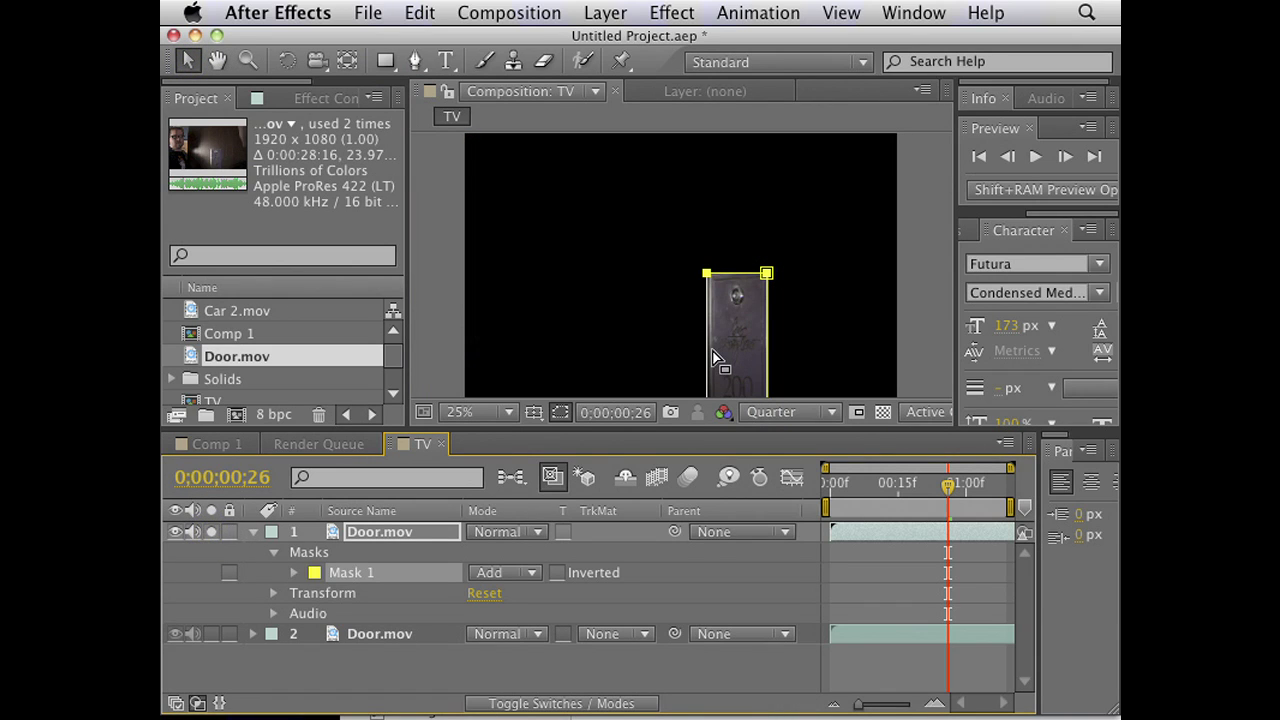
left_click(881, 412)
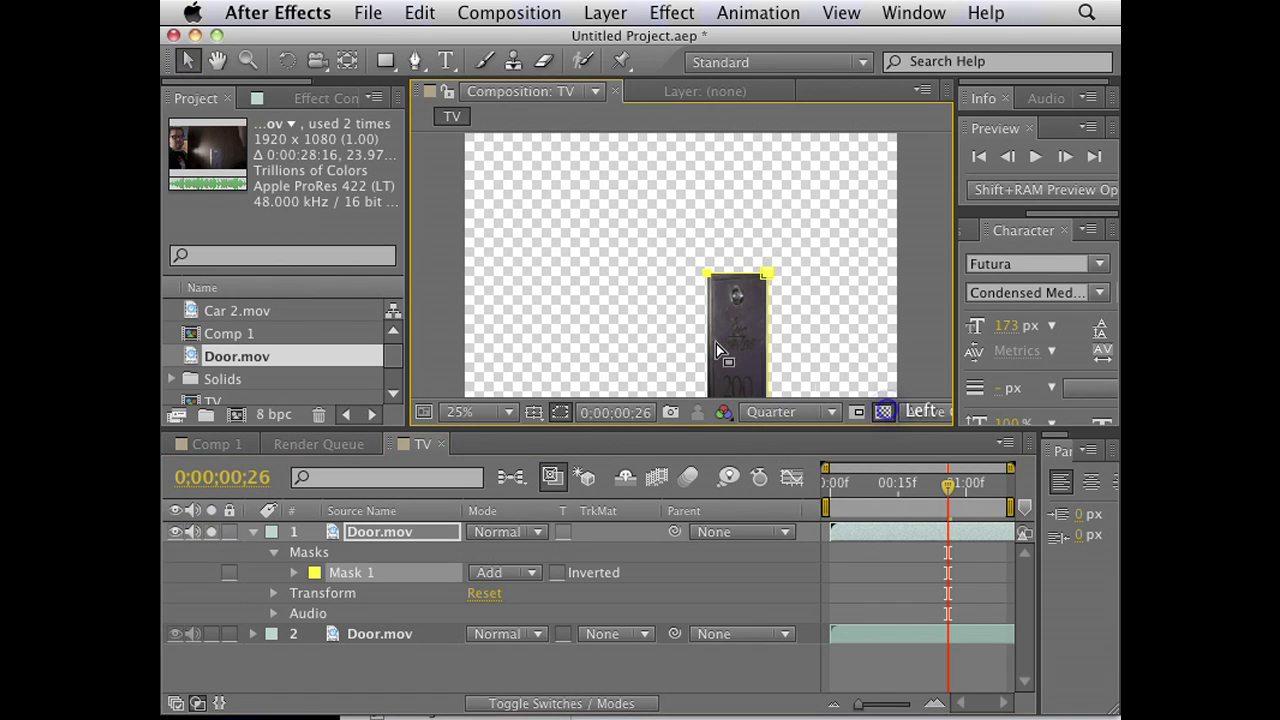
left_click(881, 412)
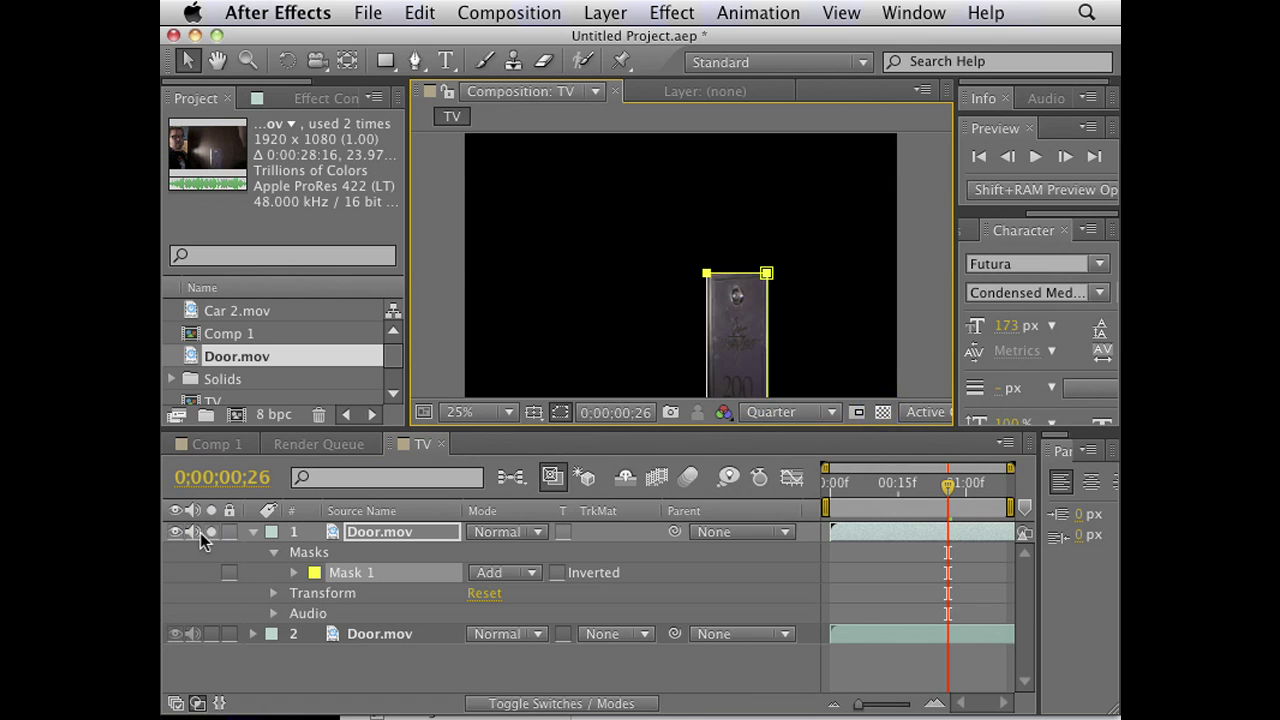
Apply Fast Blur with a Blurriness of 93 to the masked Door.mov layer and unsolo it over the original.
left_click(668, 12)
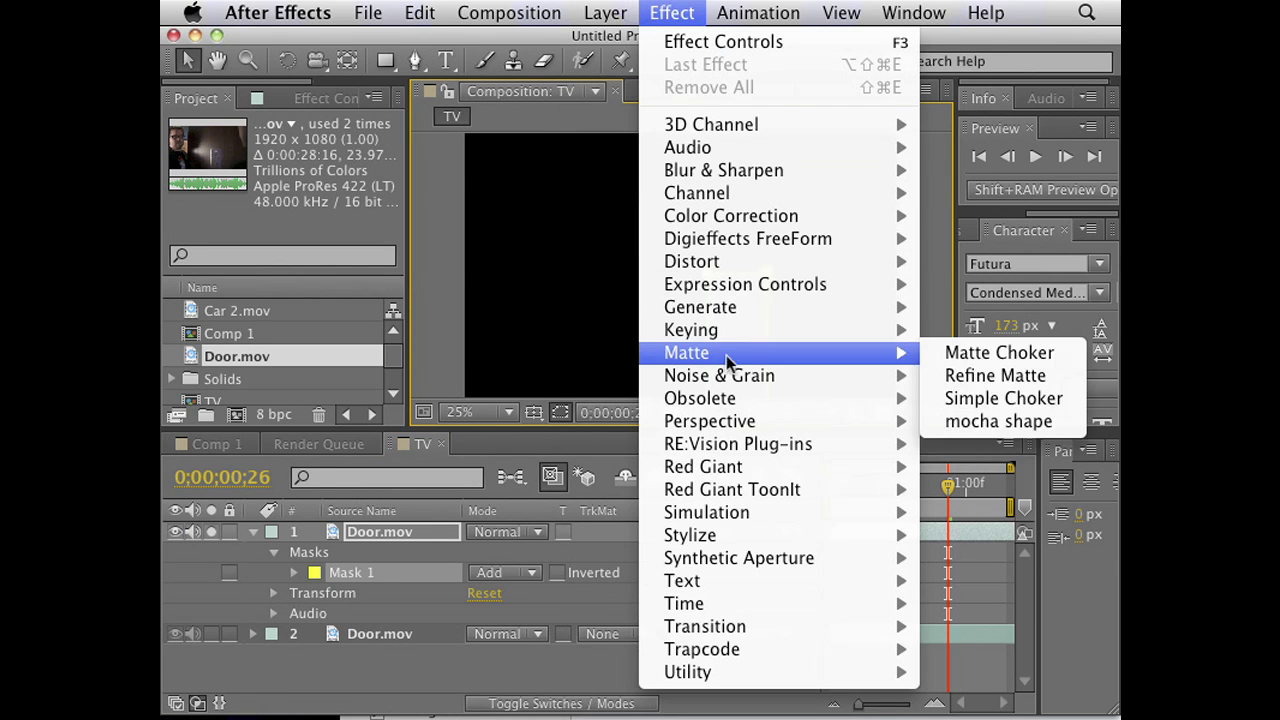
mouse_move(732, 170)
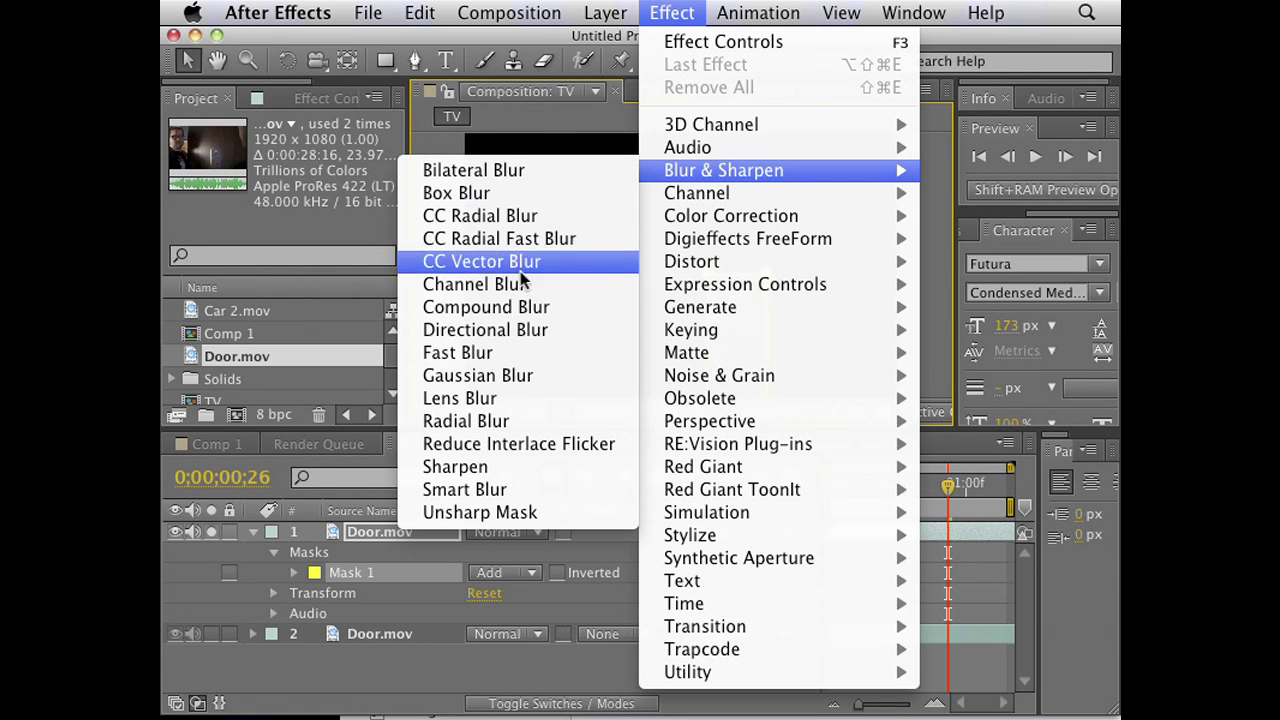
left_click(502, 350)
left_click_drag(310, 172, 400, 146)
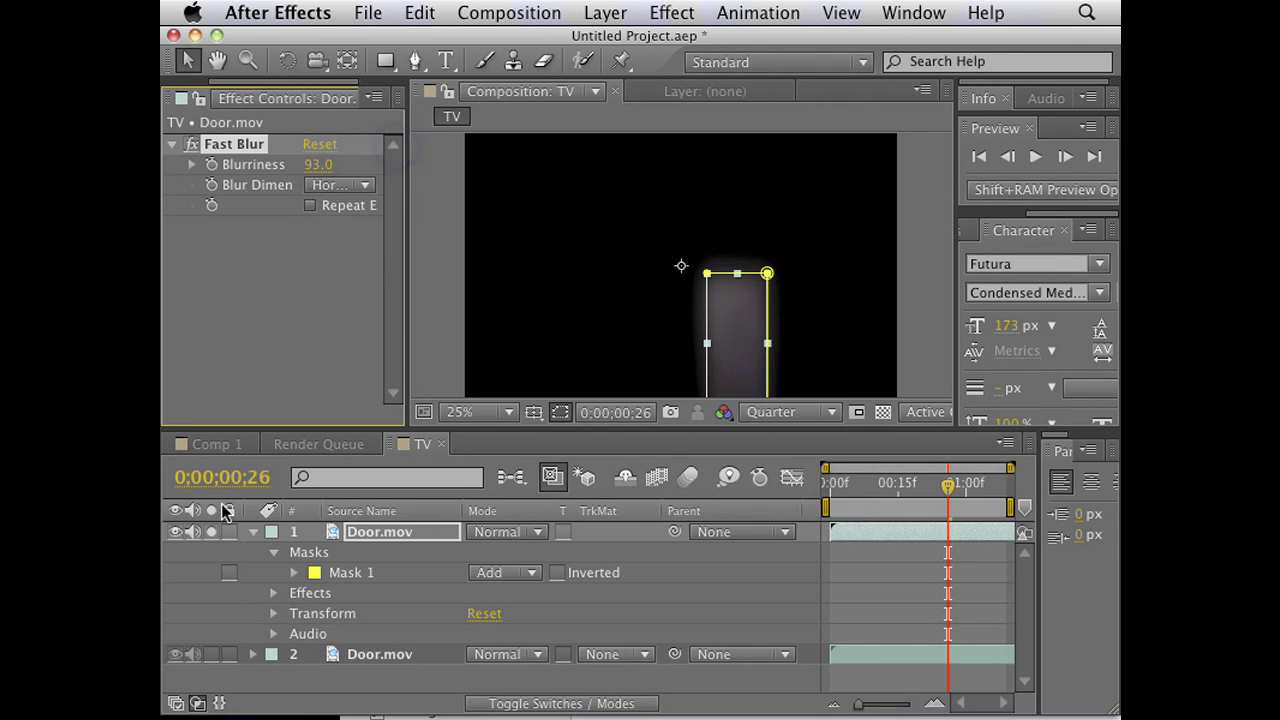
left_click(211, 531)
left_click(557, 703)
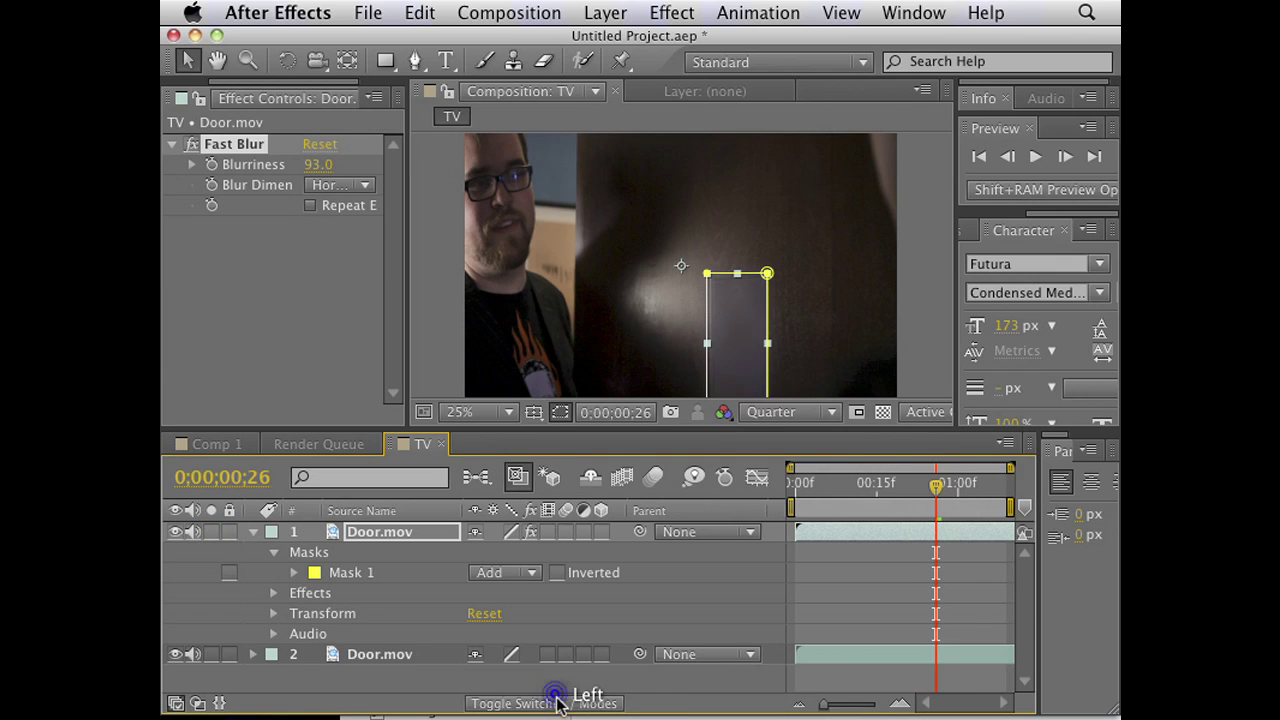
left_click(562, 681)
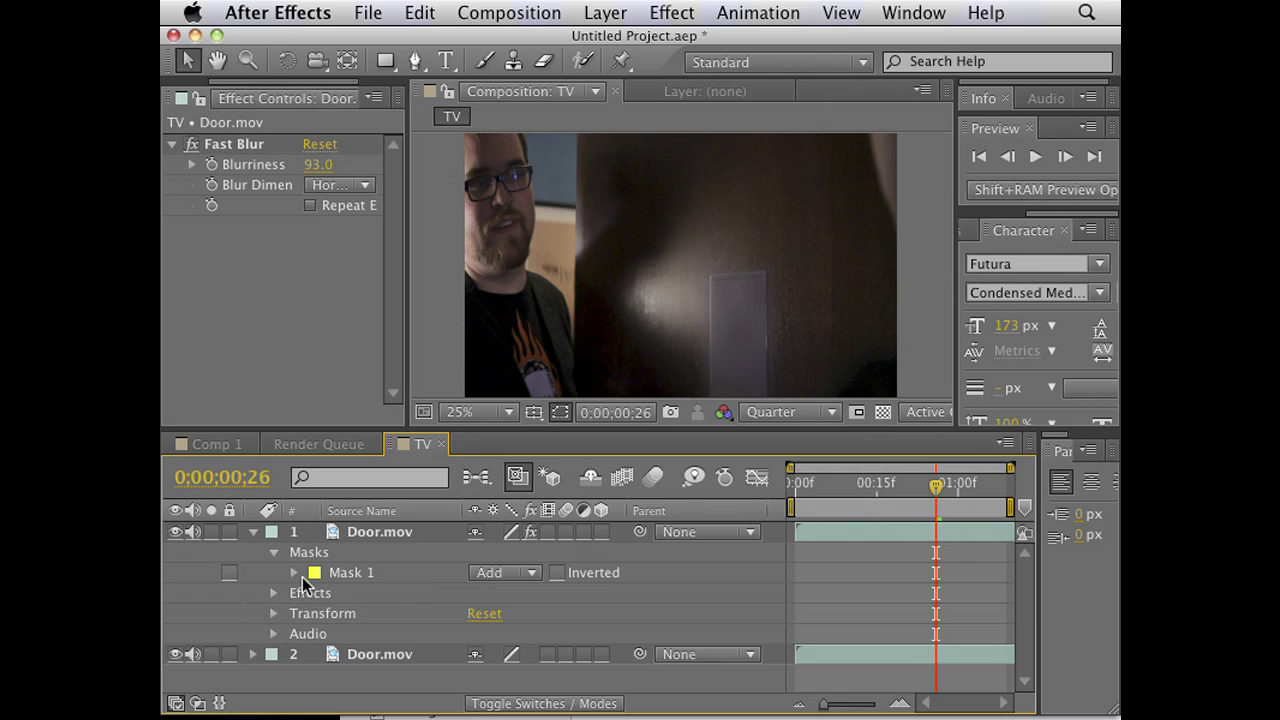
Keyframe Mask 1's path from 0;00;00;26, repositioning it at 0;00;00;14 and near the end to follow the metal plate, and preview the motion.
left_click(295, 575)
left_click(335, 593)
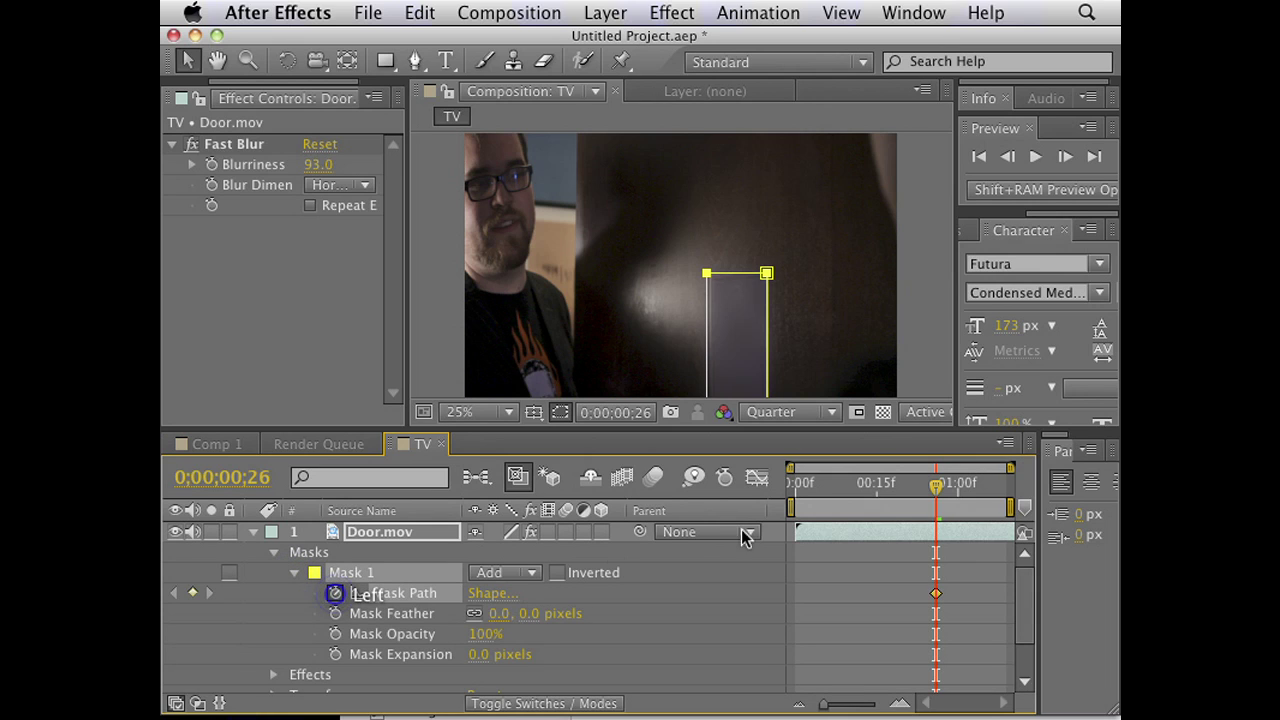
left_click_drag(914, 486, 871, 485)
left_click_drag(766, 273, 763, 274)
left_click(877, 487)
left_click_drag(877, 487, 1001, 486)
left_click_drag(762, 271, 777, 262)
left_click_drag(952, 486, 866, 498)
key("space")
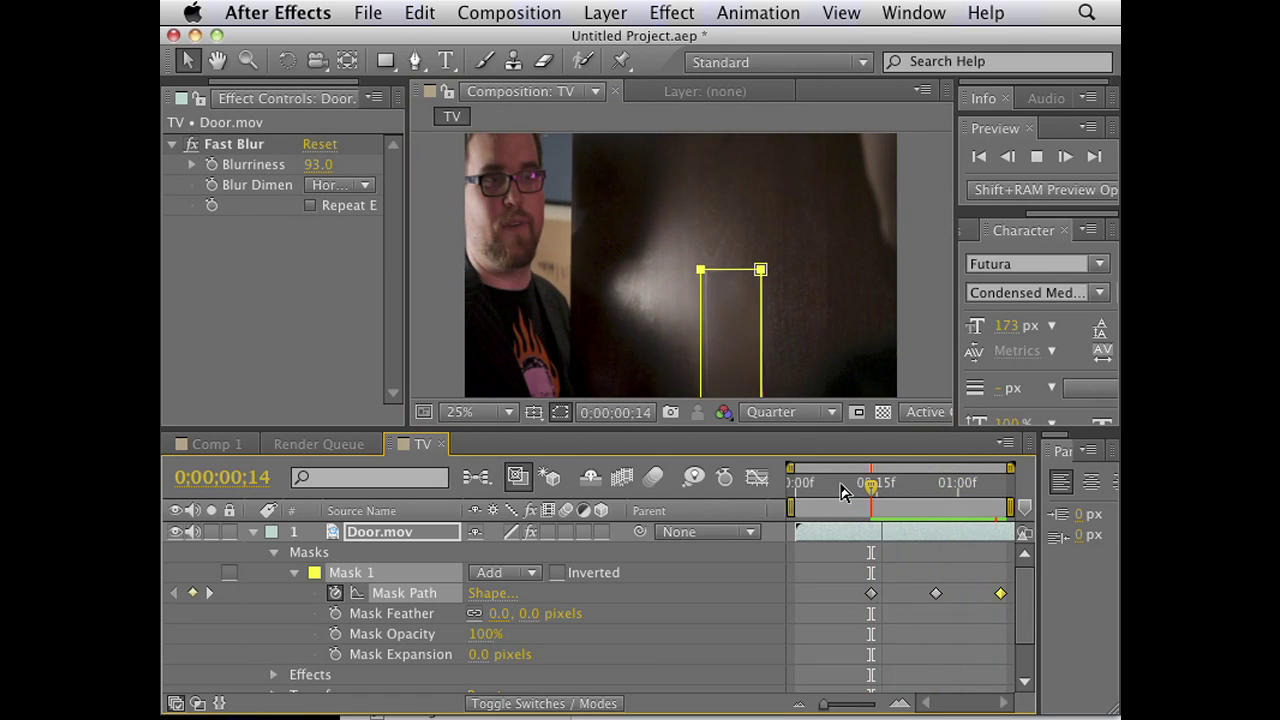
left_click(840, 487)
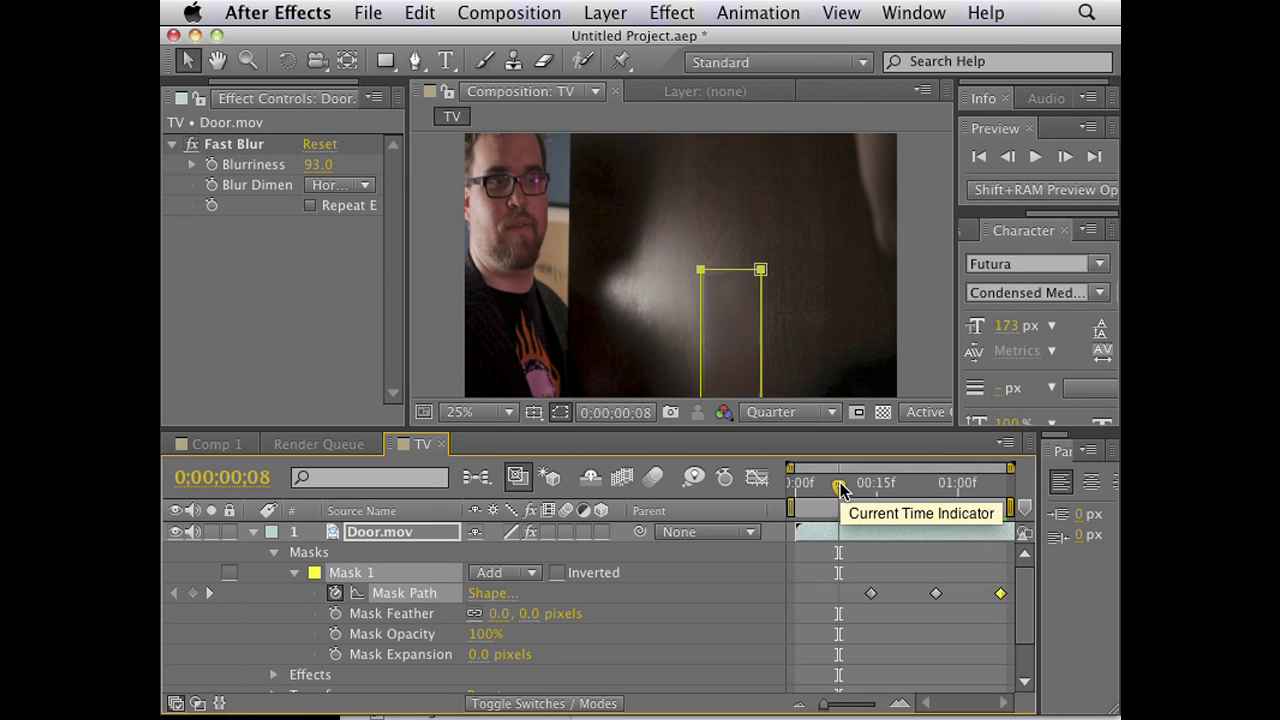
left_click(668, 607)
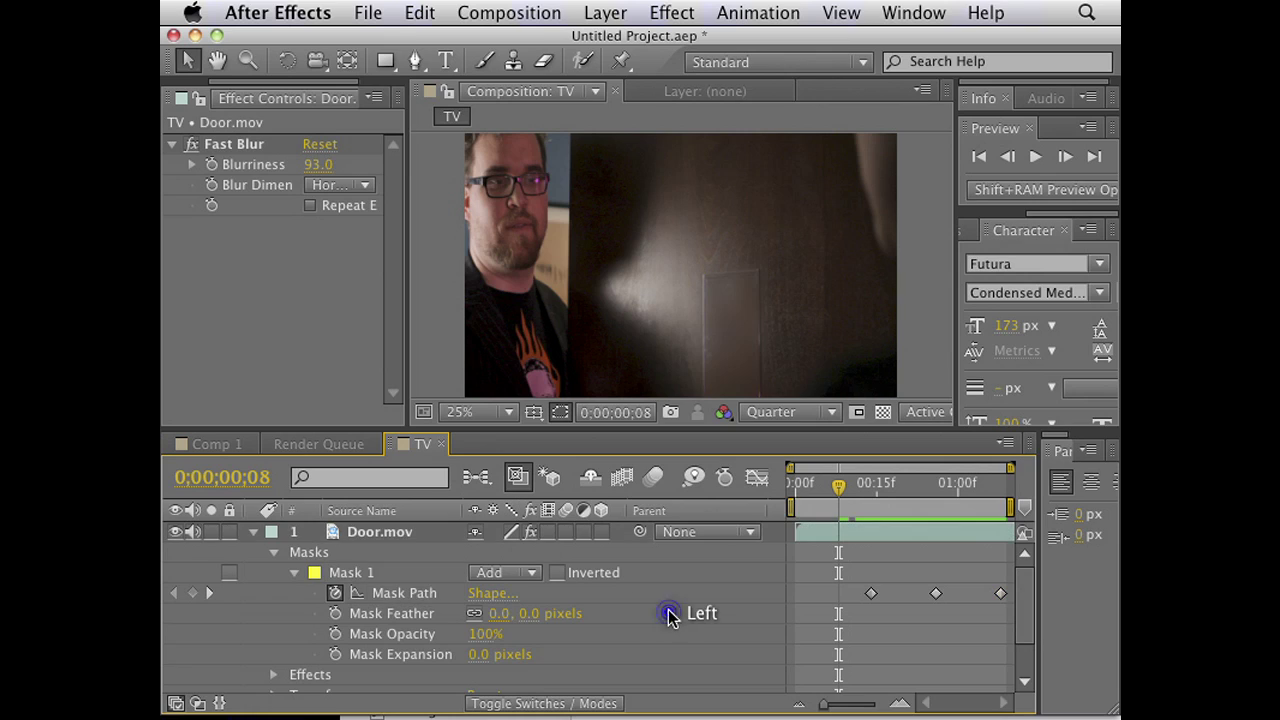
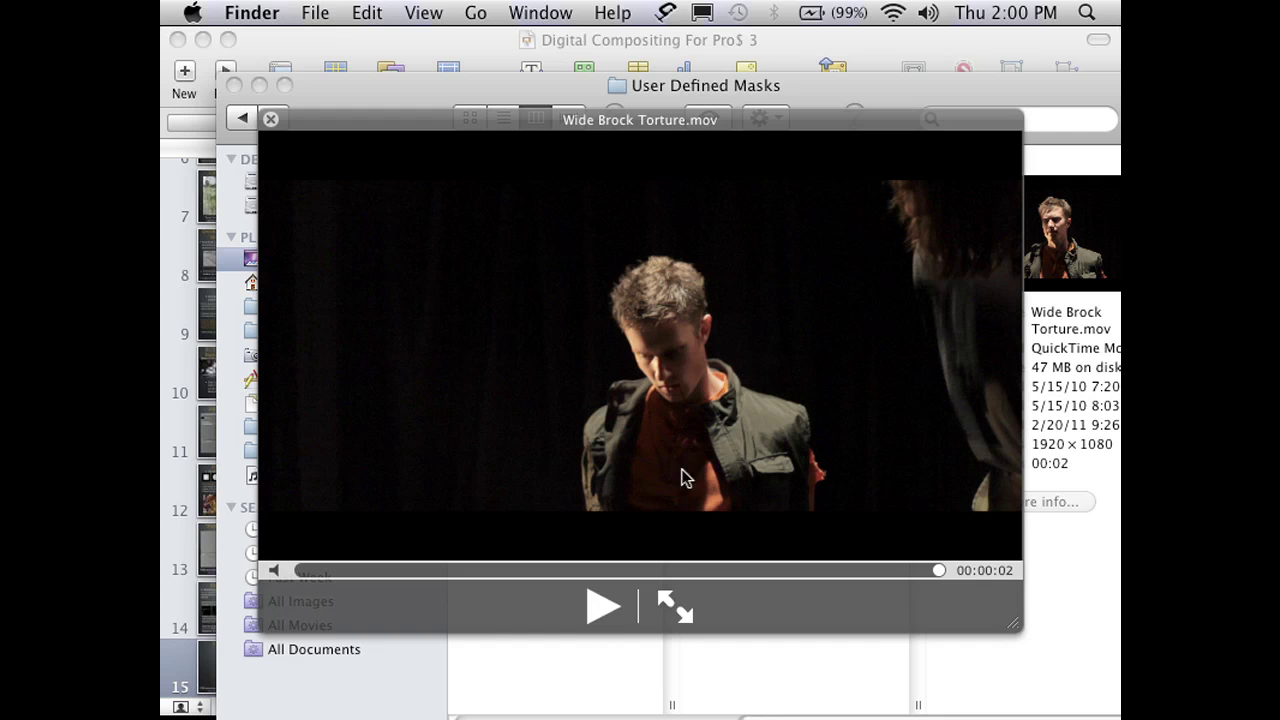
Preview Wide Brock Torture_R003.mov in the User Defined Masks folder, scrubbing back and replaying the passage behind the tied man.
key("Down")
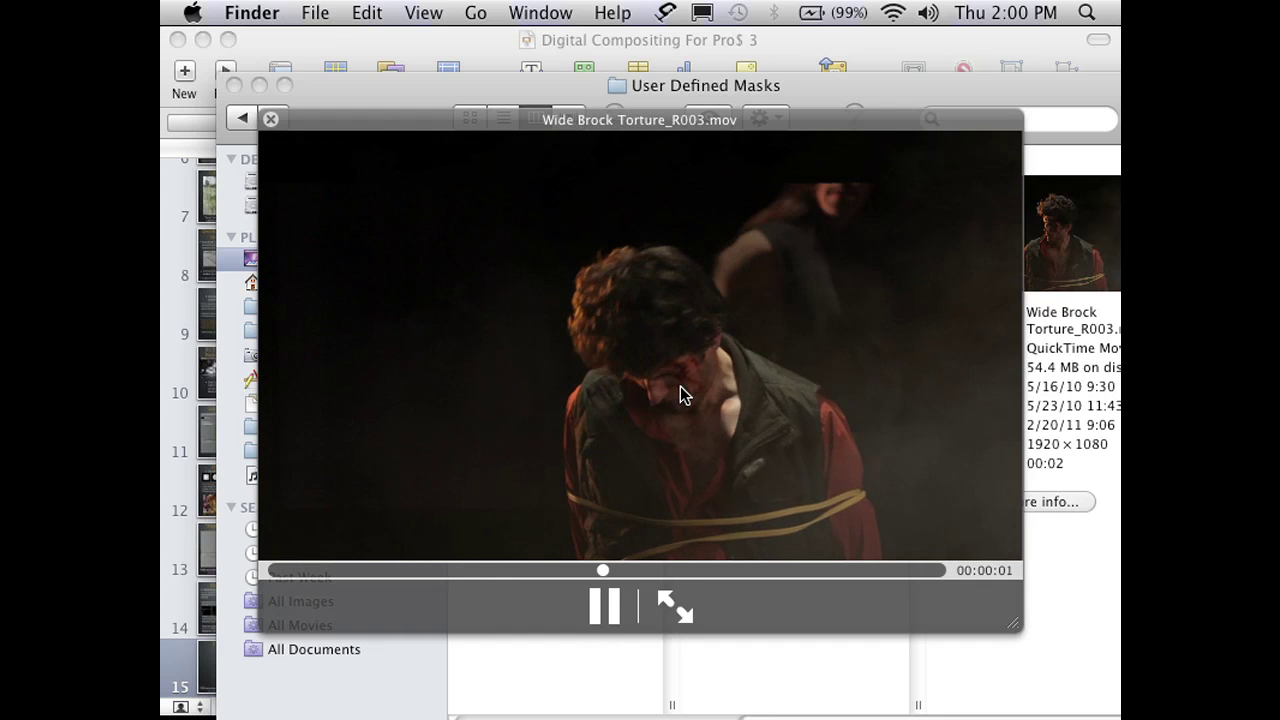
left_click_drag(523, 570, 556, 600)
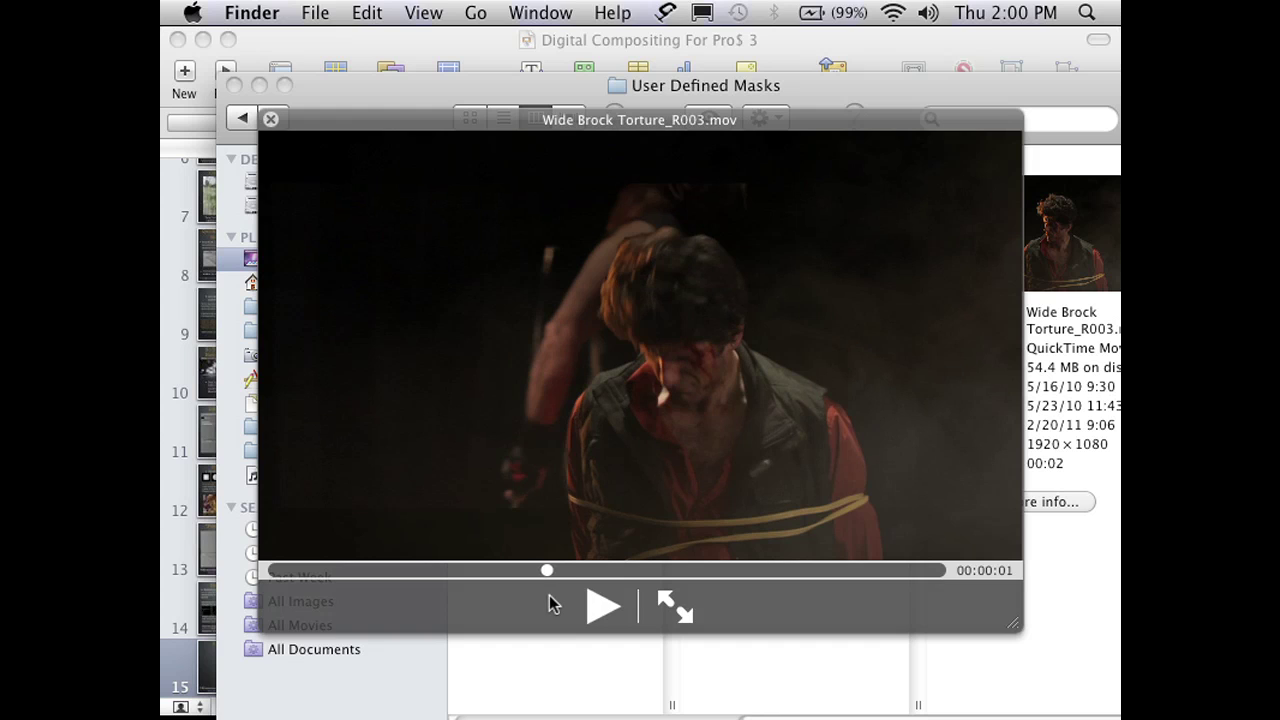
left_click(604, 610)
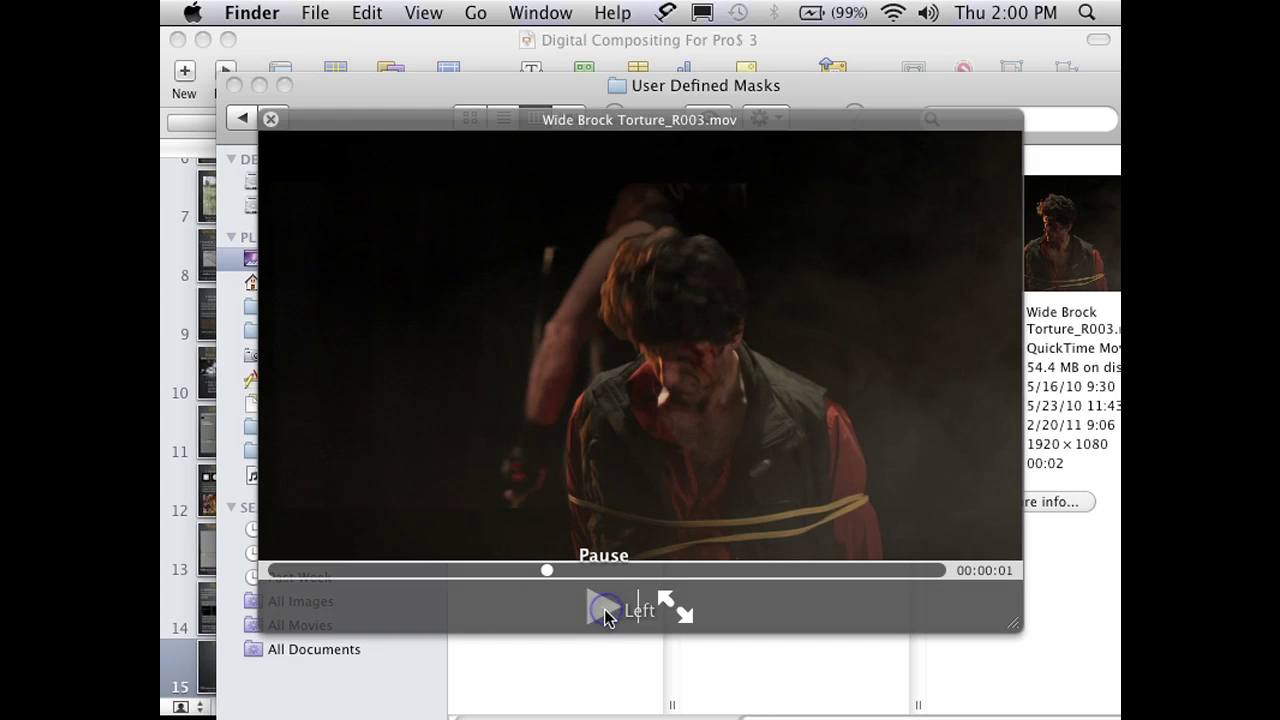
left_click(605, 608)
left_click(600, 571)
left_click_drag(600, 575, 543, 584)
left_click(543, 587)
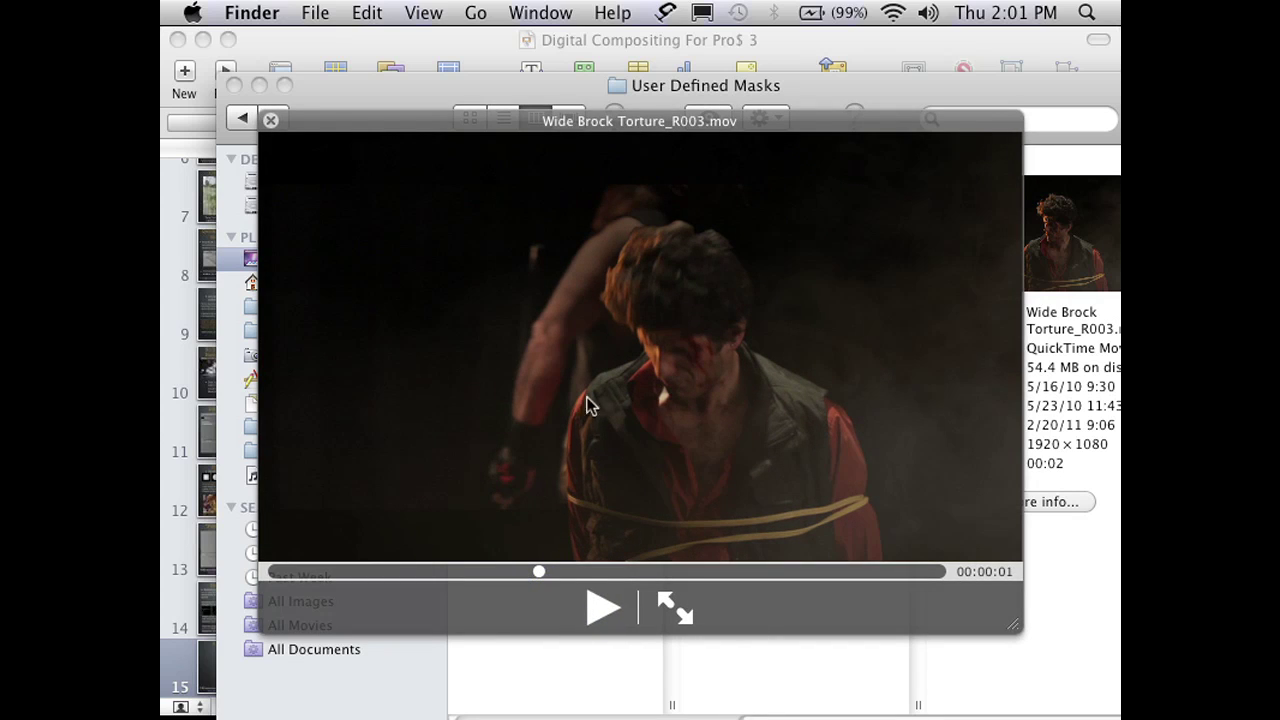
left_click_drag(524, 571, 307, 571)
left_click(603, 608)
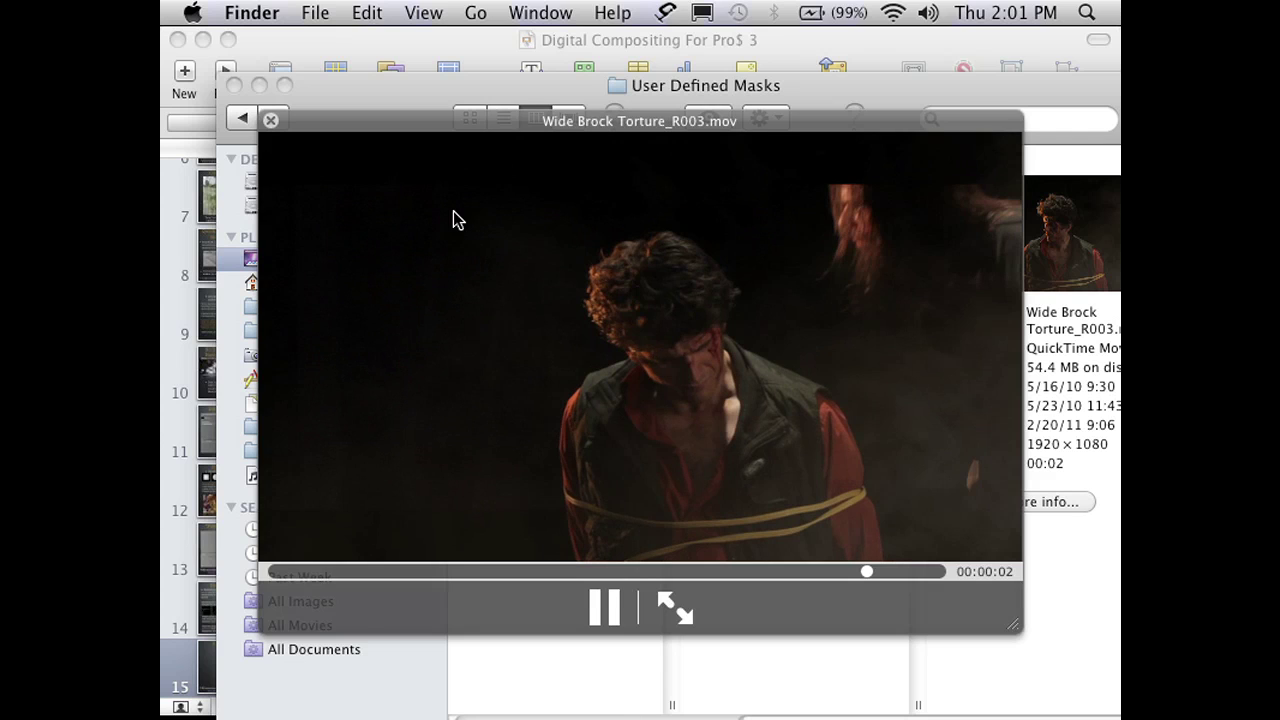
key("space")
Preview Torture-1A-1.MOV and M G Charizard Behind 1.MOV in the User Defined Masks folder.
left_click(773, 178)
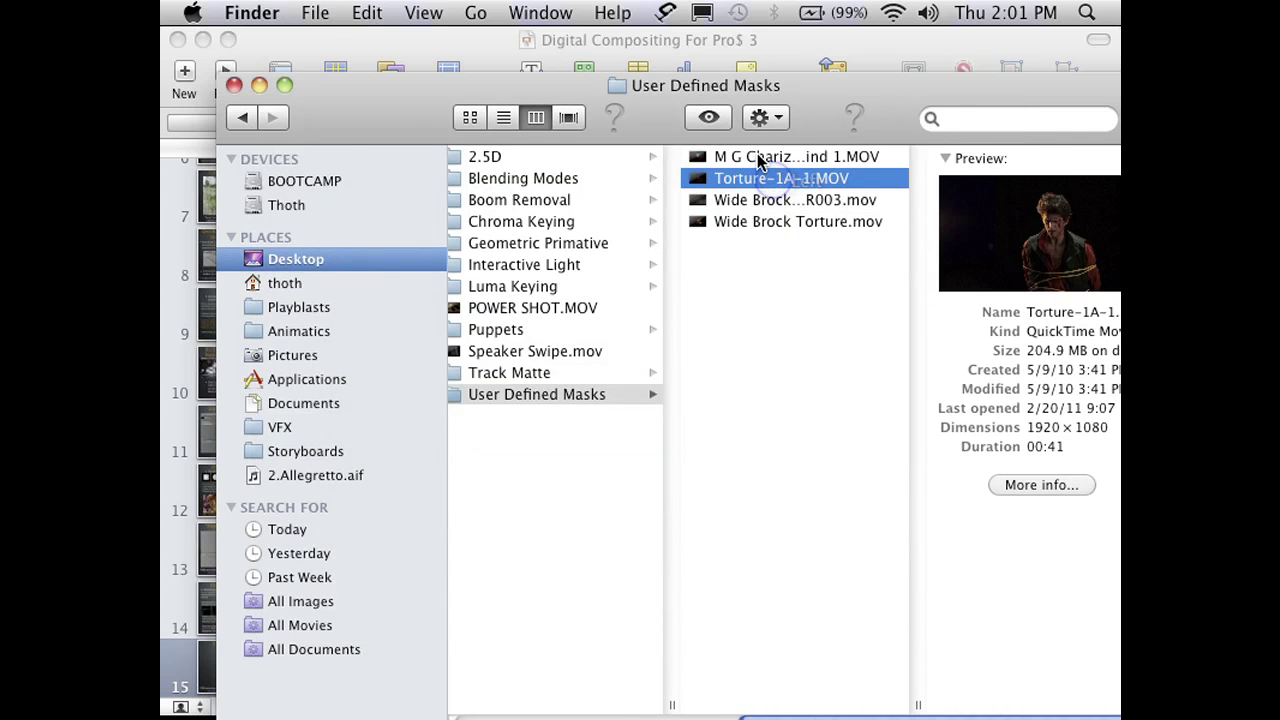
key("space")
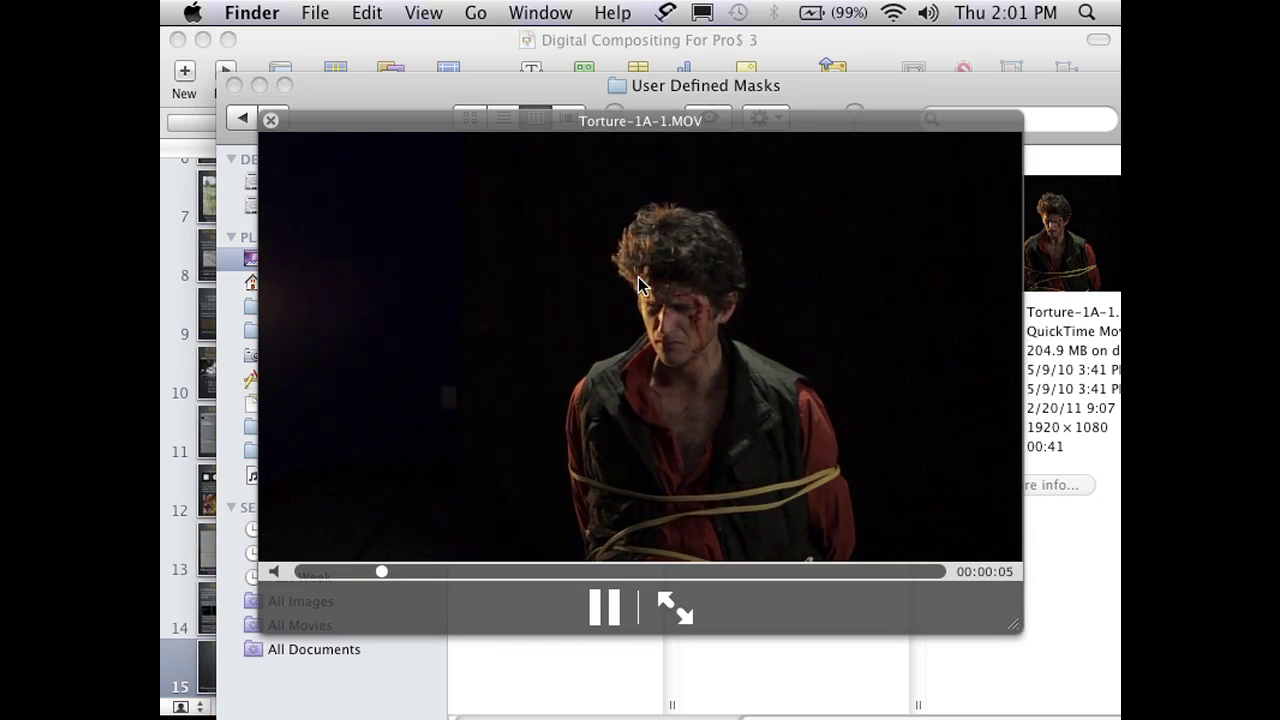
key("space")
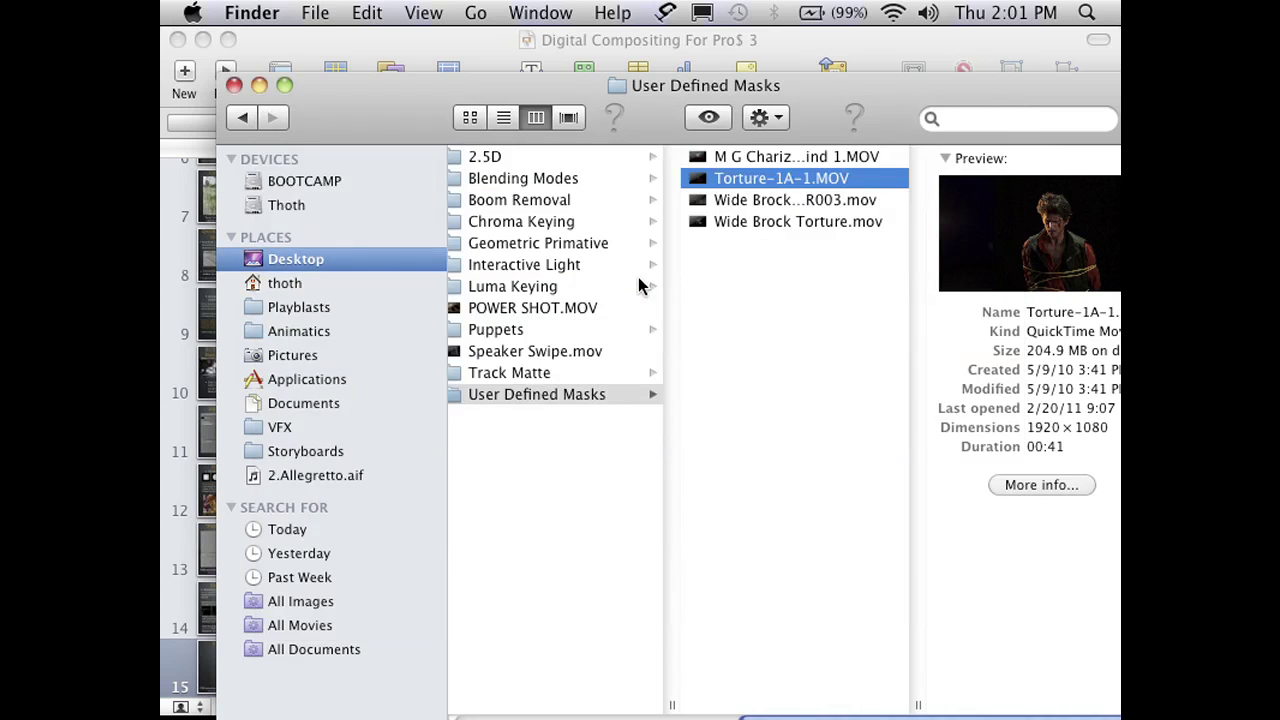
left_click(740, 157)
key("space")
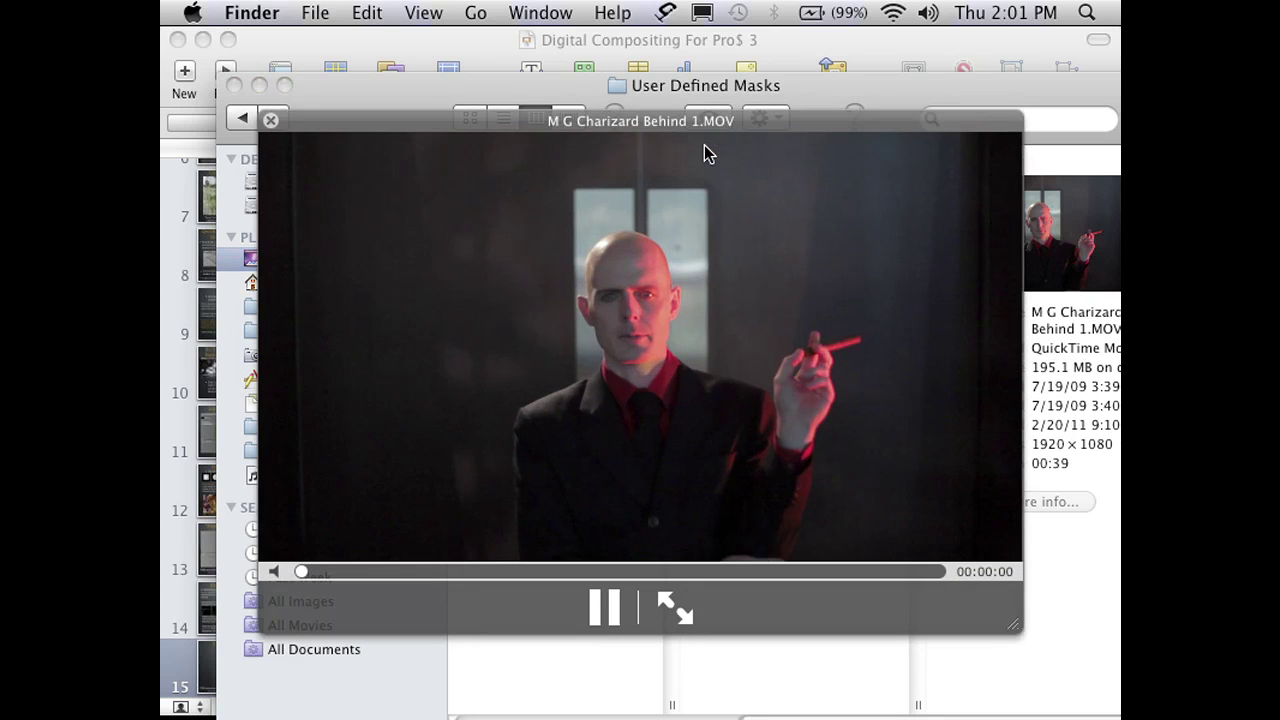
key("space")
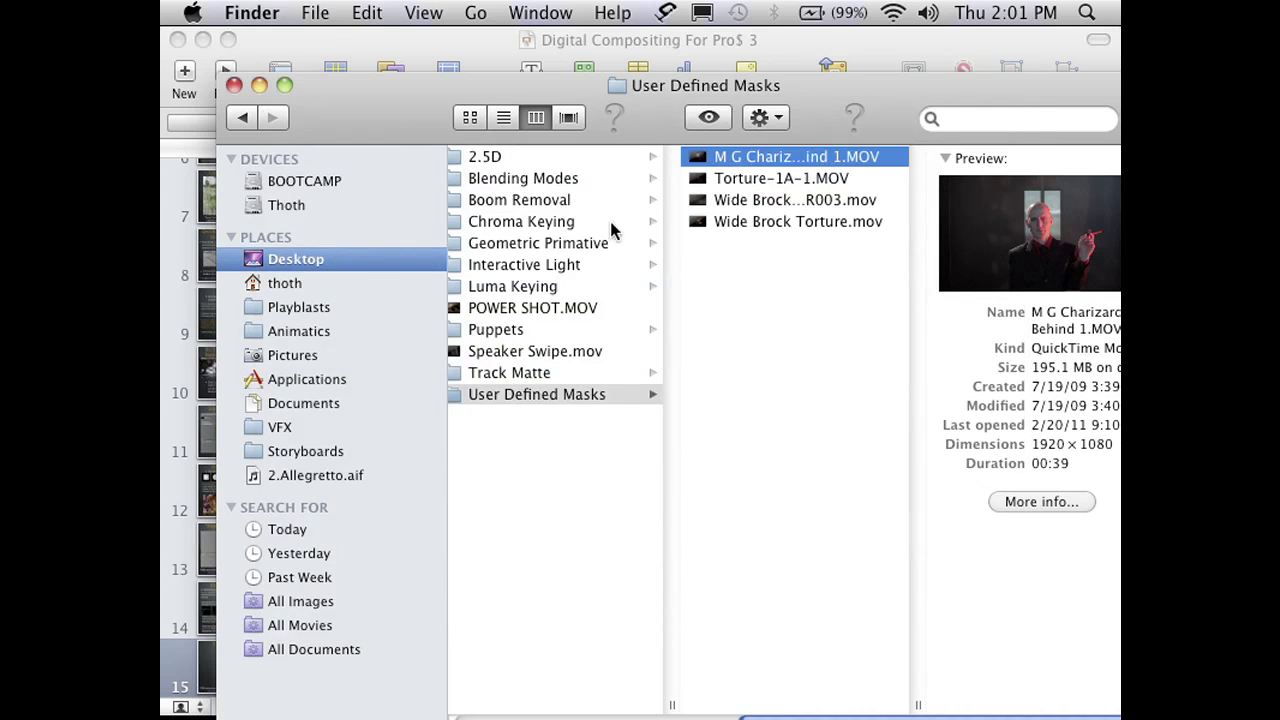
Import M G Charizard Behind 1.MOV from the User Defined Masks folder into After Effects, ignoring its alpha channel.
left_click_drag(741, 159, 360, 680)
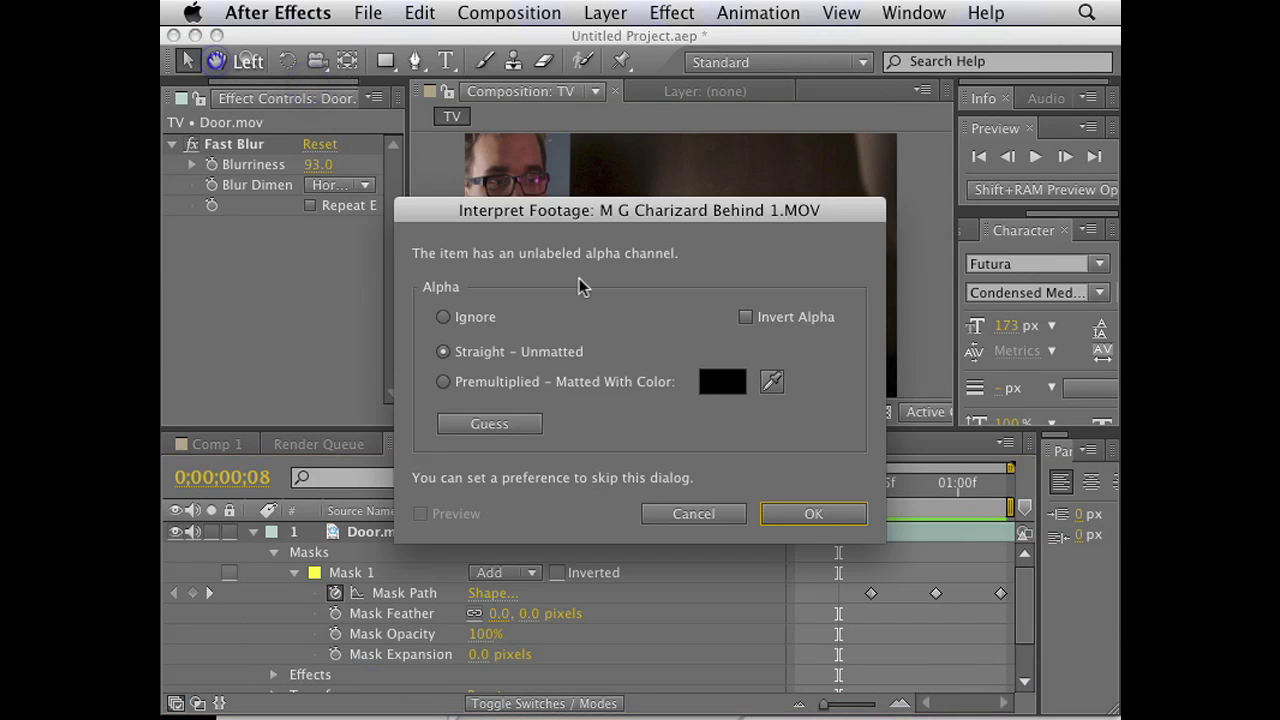
left_click(472, 317)
key("Return")
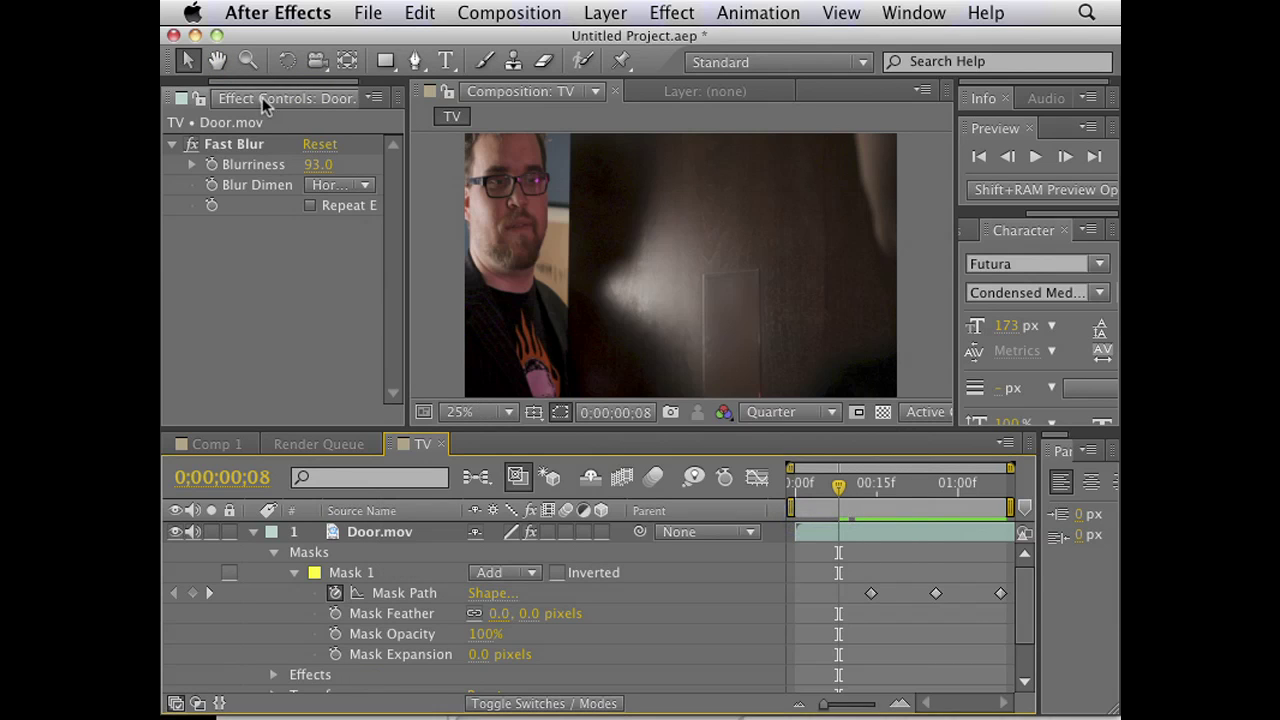
Create a new composition from the M G Charizard Behind 1.MOV footage and enlarge the composition viewer.
left_click(198, 96)
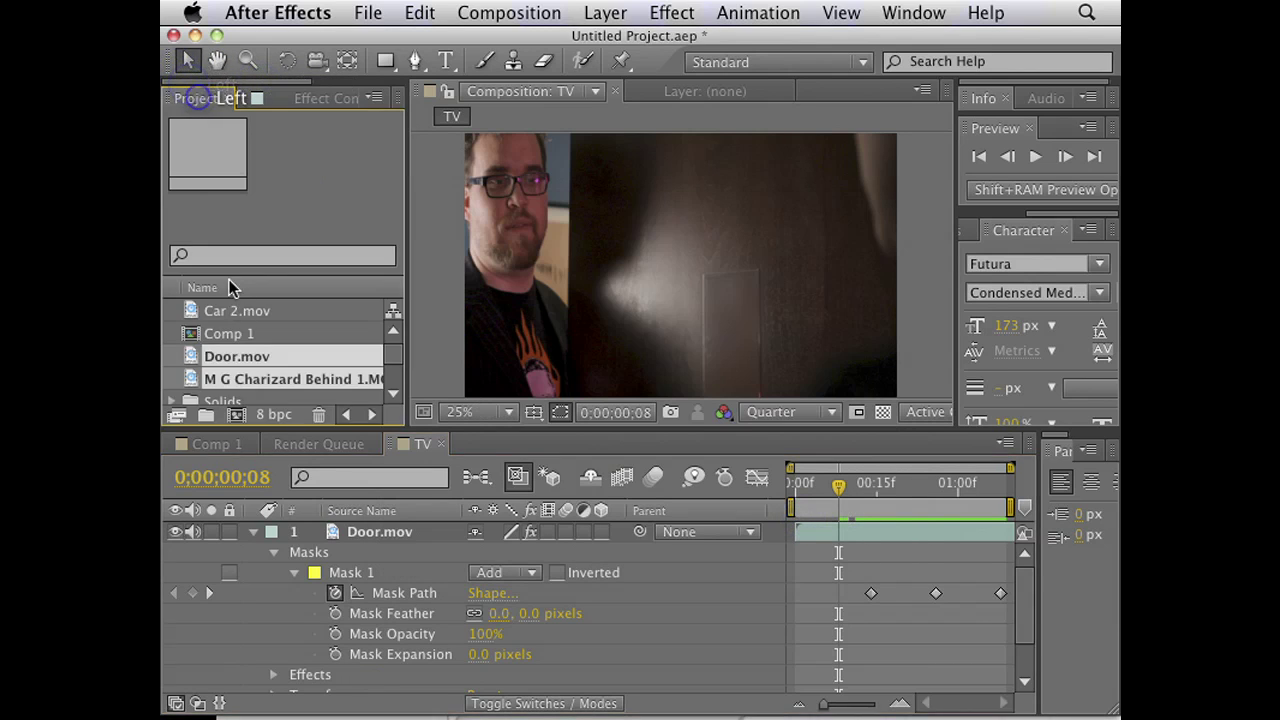
left_click(336, 310)
left_click(290, 379)
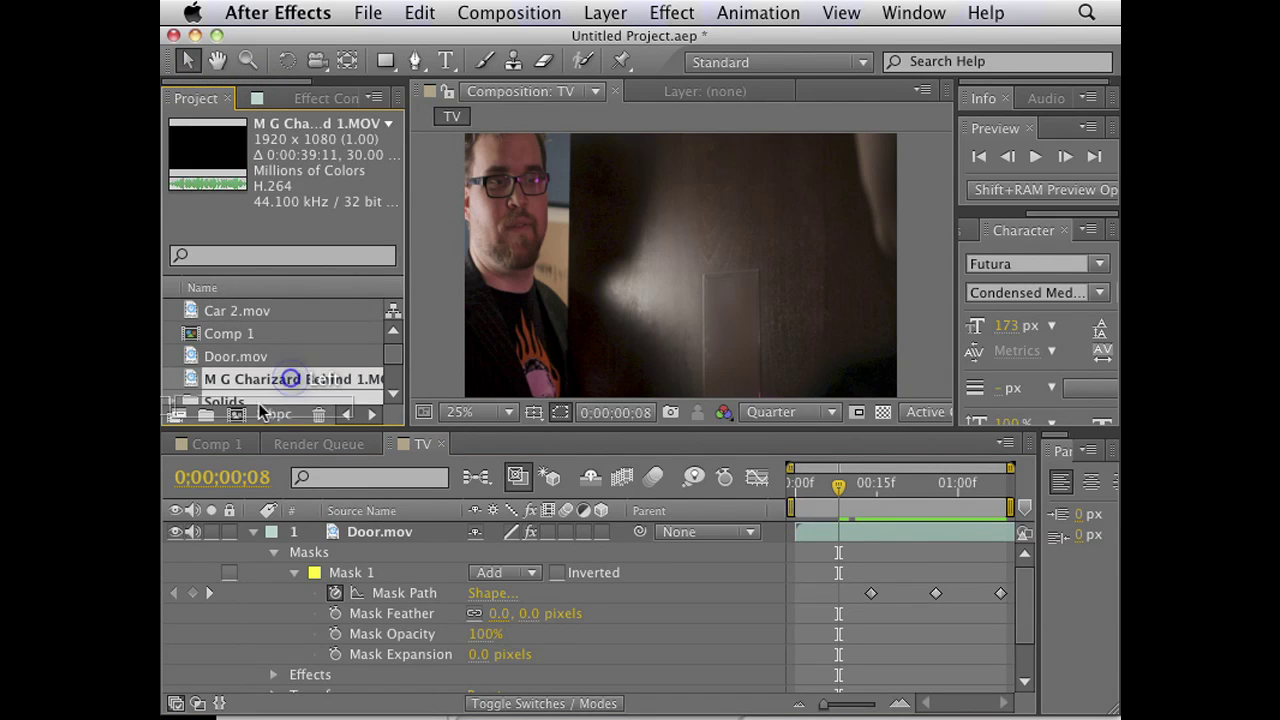
left_click(238, 412)
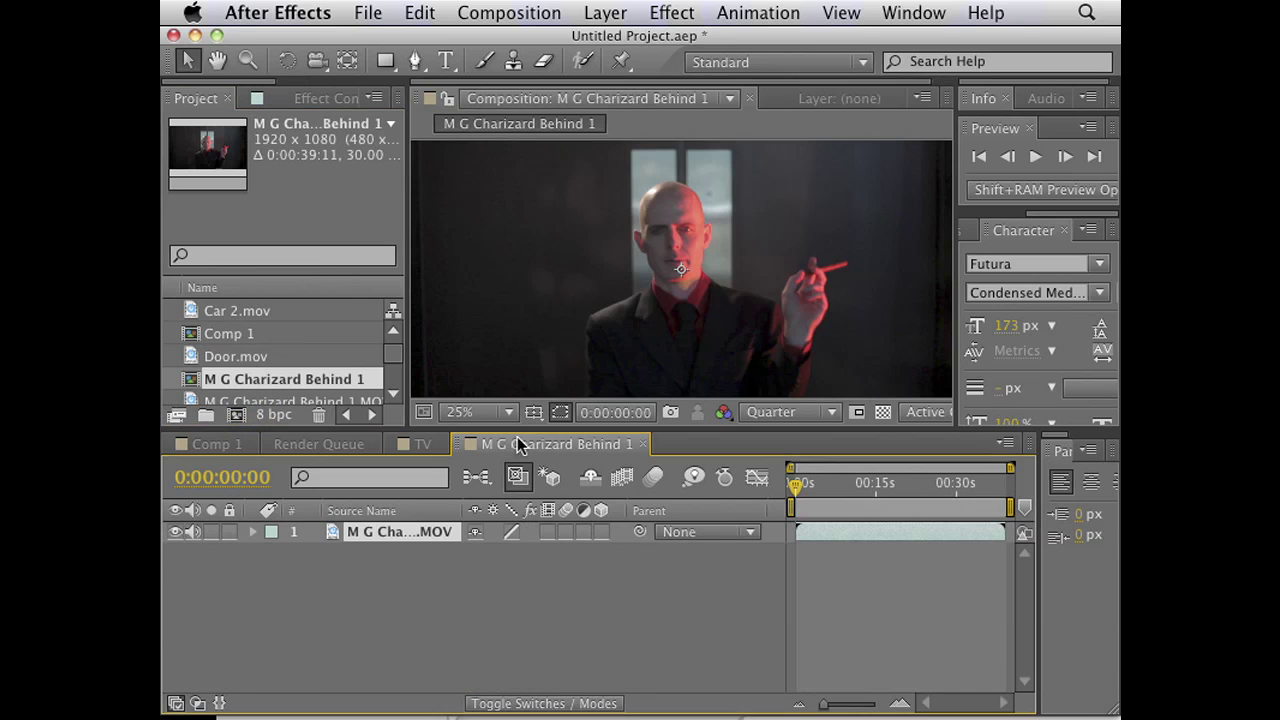
left_click_drag(726, 427, 726, 541)
Start a Pen tool mask at the frame's lower edge, tracing the man's shoulder, collar, neck and jaw up to his ear.
left_click(416, 60)
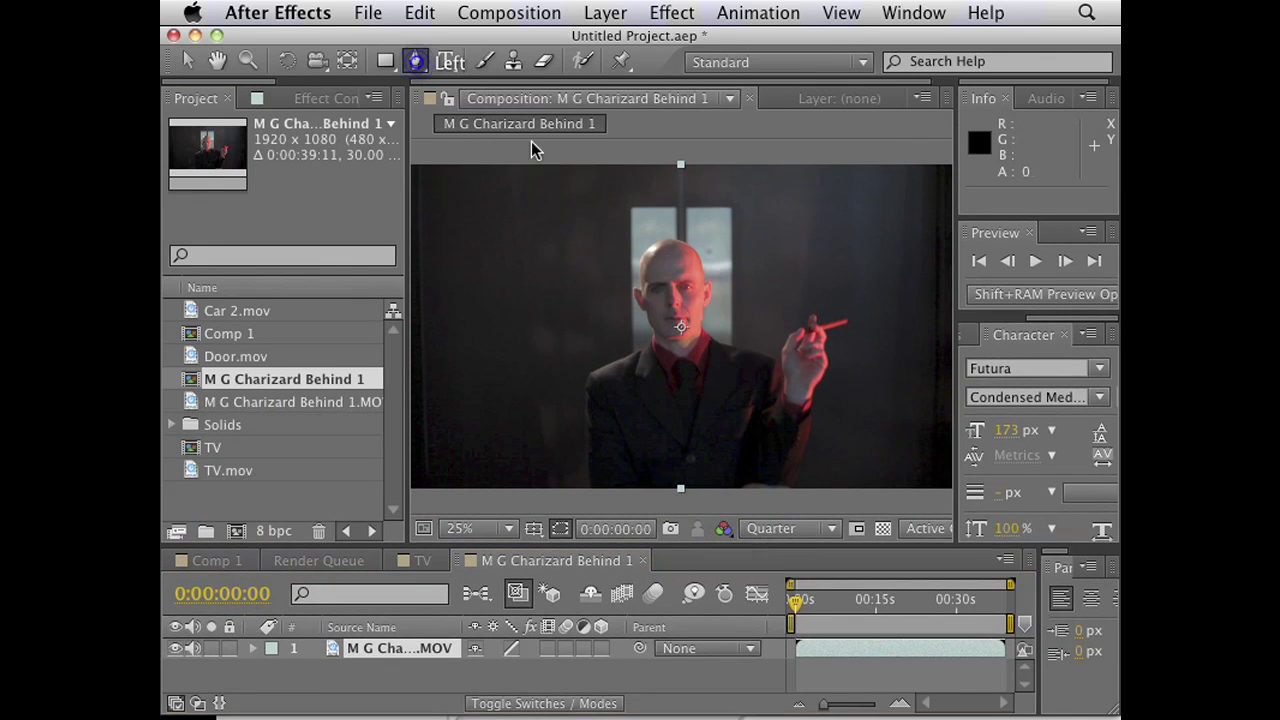
left_click(581, 491)
left_click(588, 373)
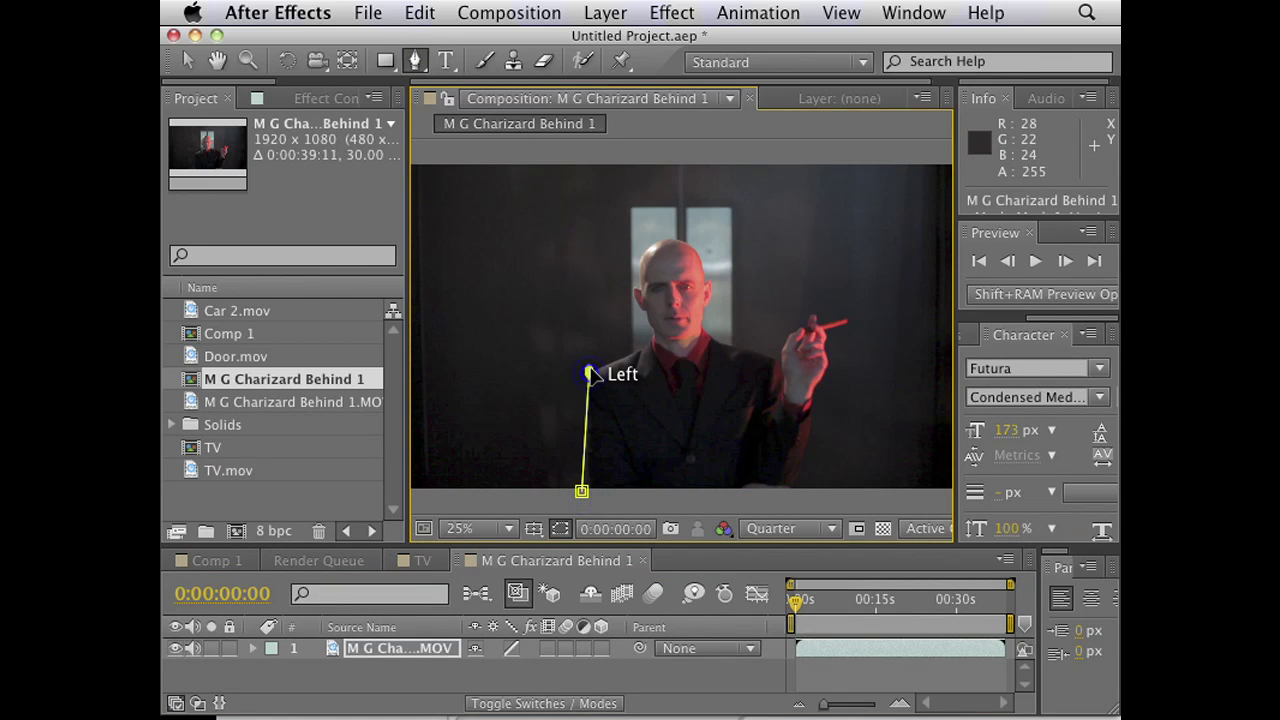
left_click(642, 348)
left_click(652, 332)
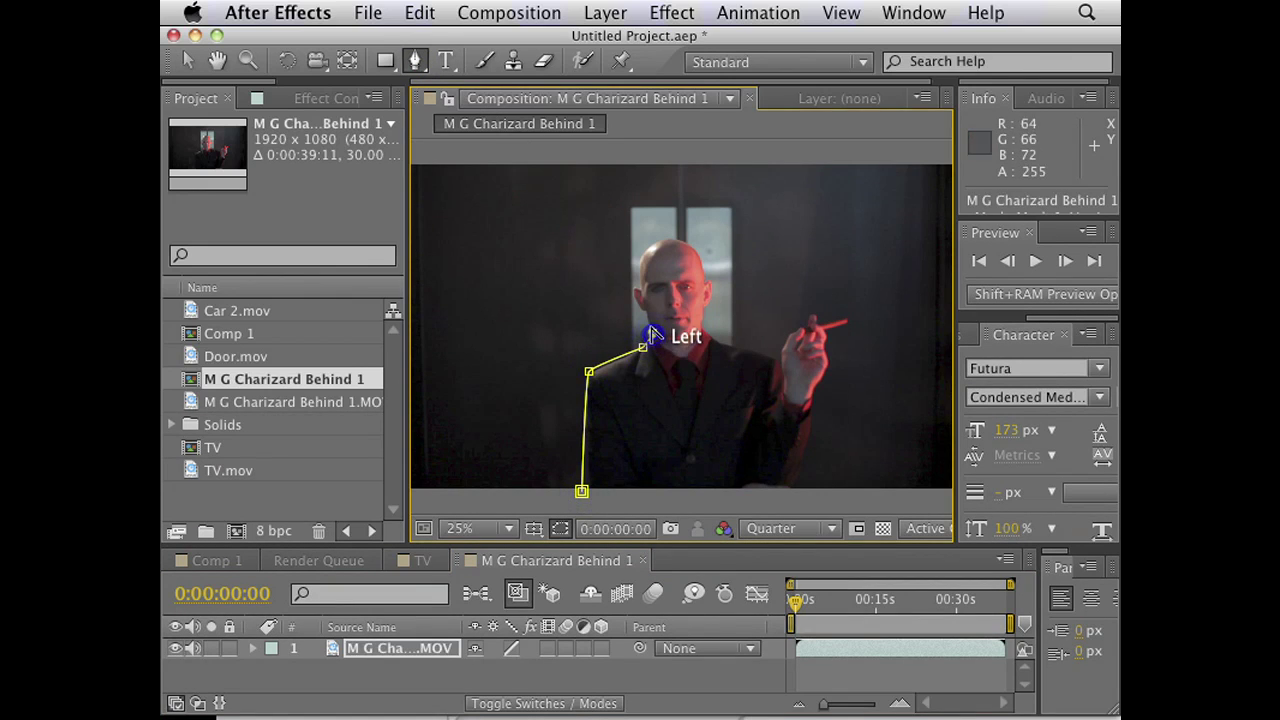
left_click(646, 317)
left_click(632, 292)
left_click(633, 290)
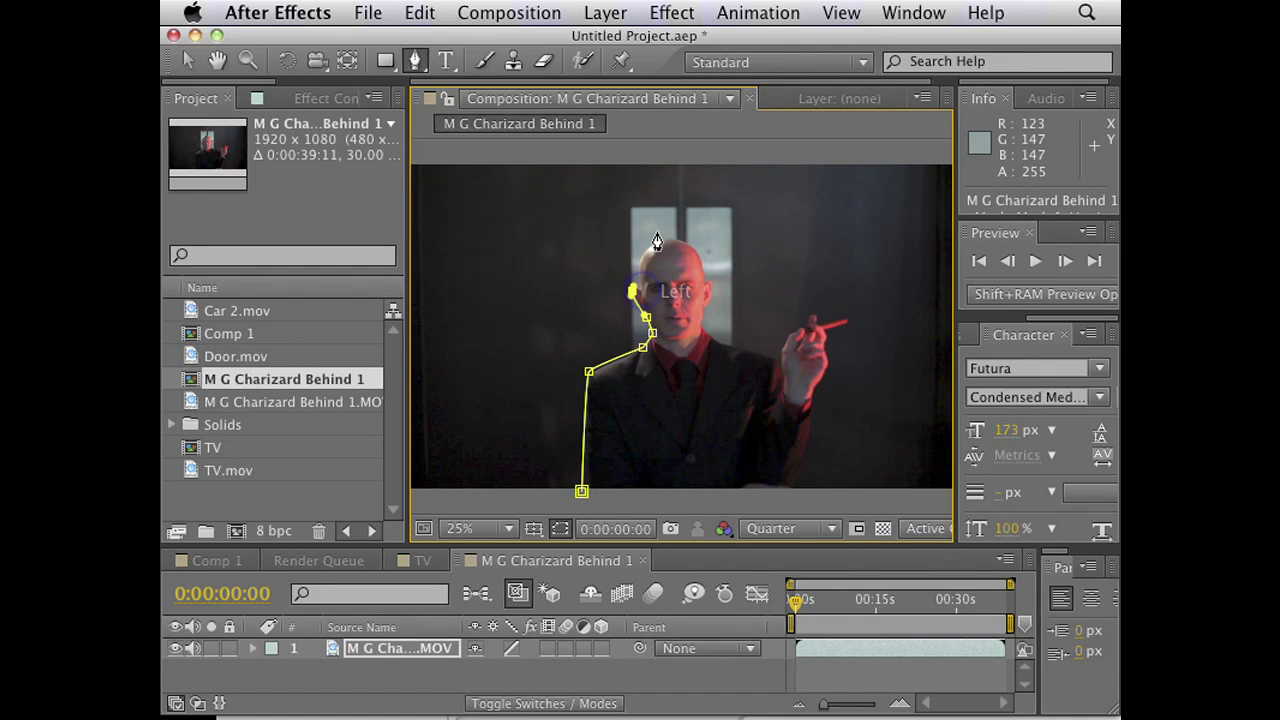
Continue the mask around the ear and over the bald head with curved points, ending at the top of the opposite ear.
scroll(756, 224, "up", 4)
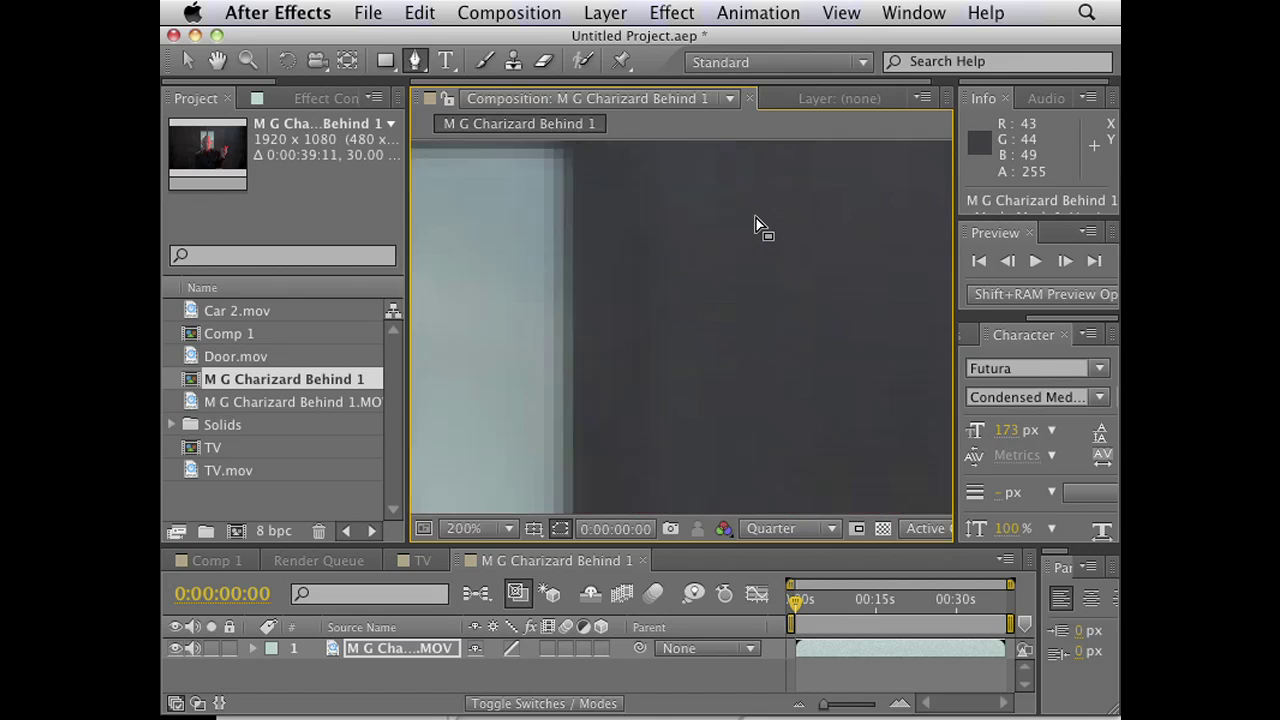
key("space")
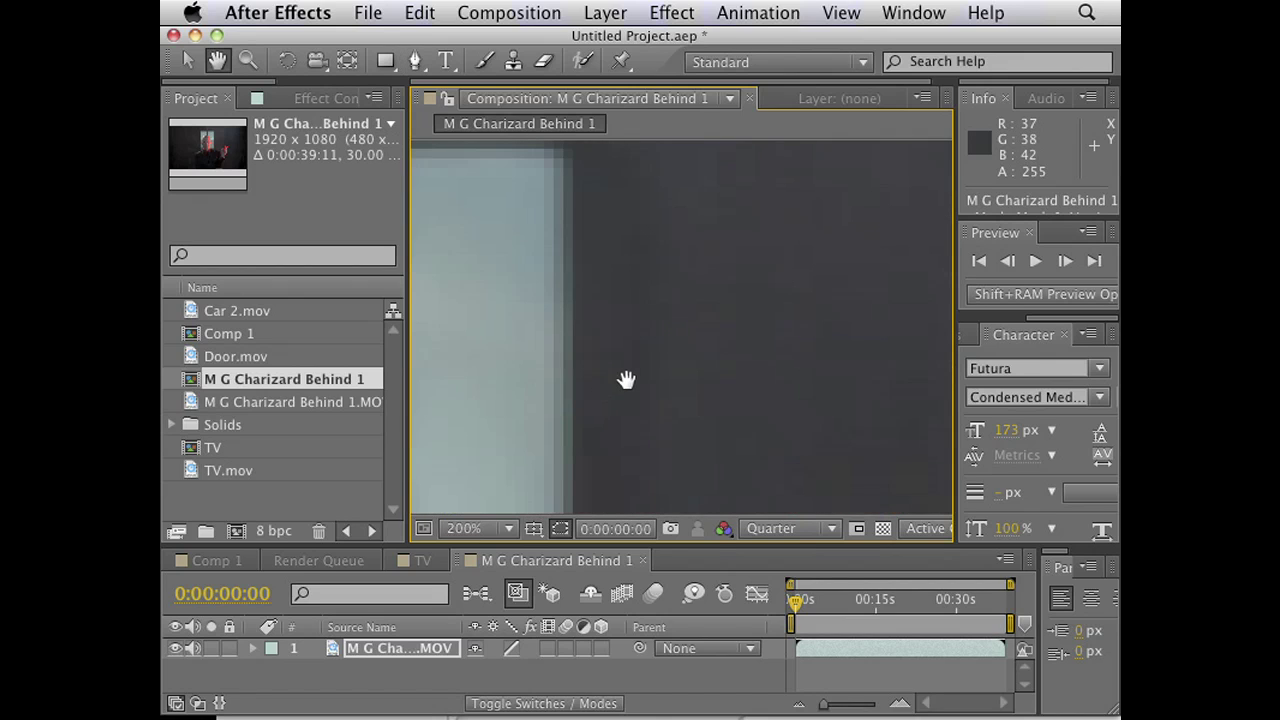
left_click(617, 381)
left_click(354, 477)
left_click_drag(471, 441, 834, 257)
left_click(659, 432)
left_click_drag(650, 191, 668, 171)
left_click_drag(729, 258, 909, 256)
left_click(790, 356)
left_click_drag(790, 356, 609, 214)
key("ctrl+z")
left_click_drag(788, 302, 796, 388)
left_click(804, 443)
mouse_move(858, 440)
left_mouse_down()
mouse_move(856, 492)
mouse_move(858, 447)
left_mouse_up()
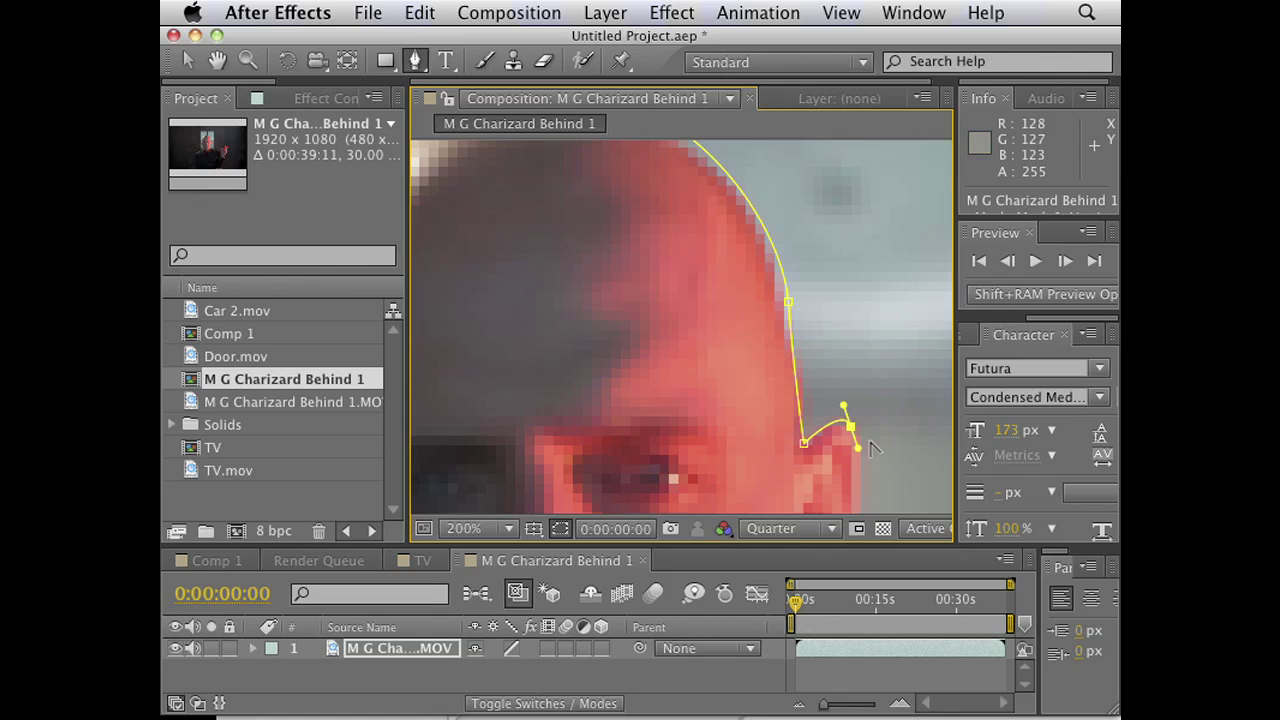
Carry the mask loosely around the raised hand and cigar, then below the frame, and close it at its starting point.
scroll(780, 370, "down", 6)
scroll(720, 365, "up", 1)
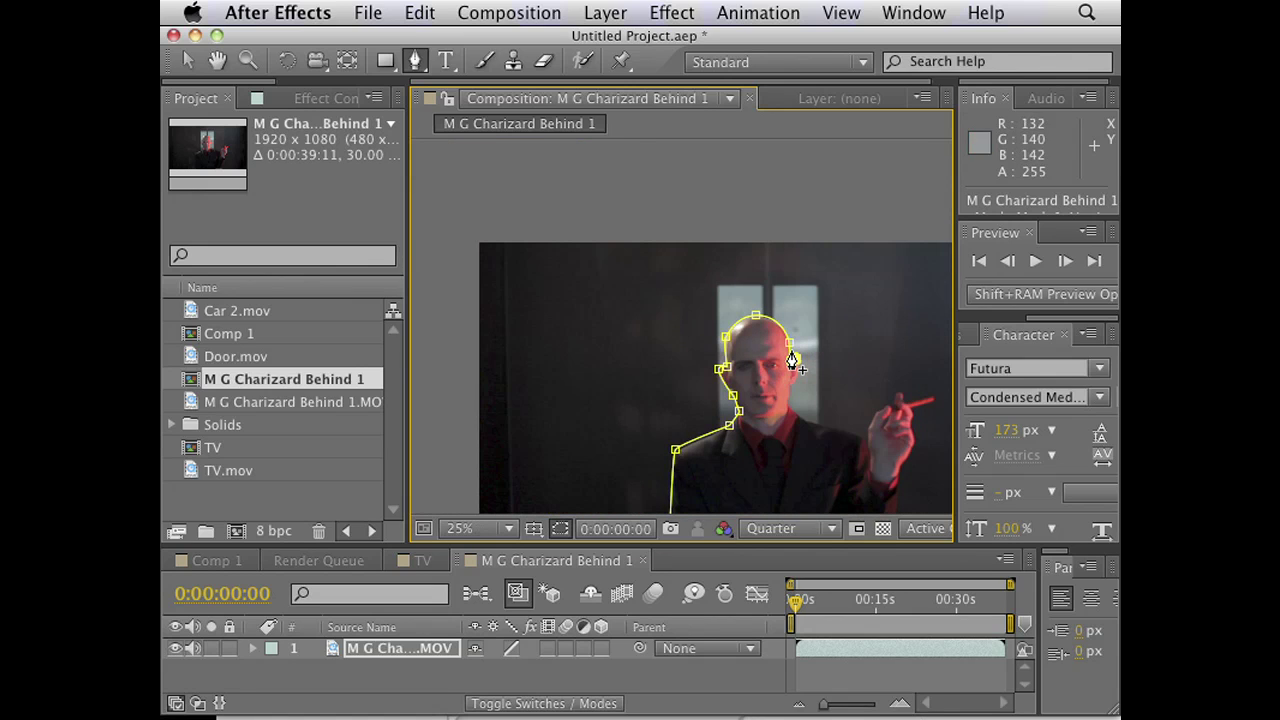
left_click(942, 384)
left_click(926, 490)
scroll(878, 510, "down", 1)
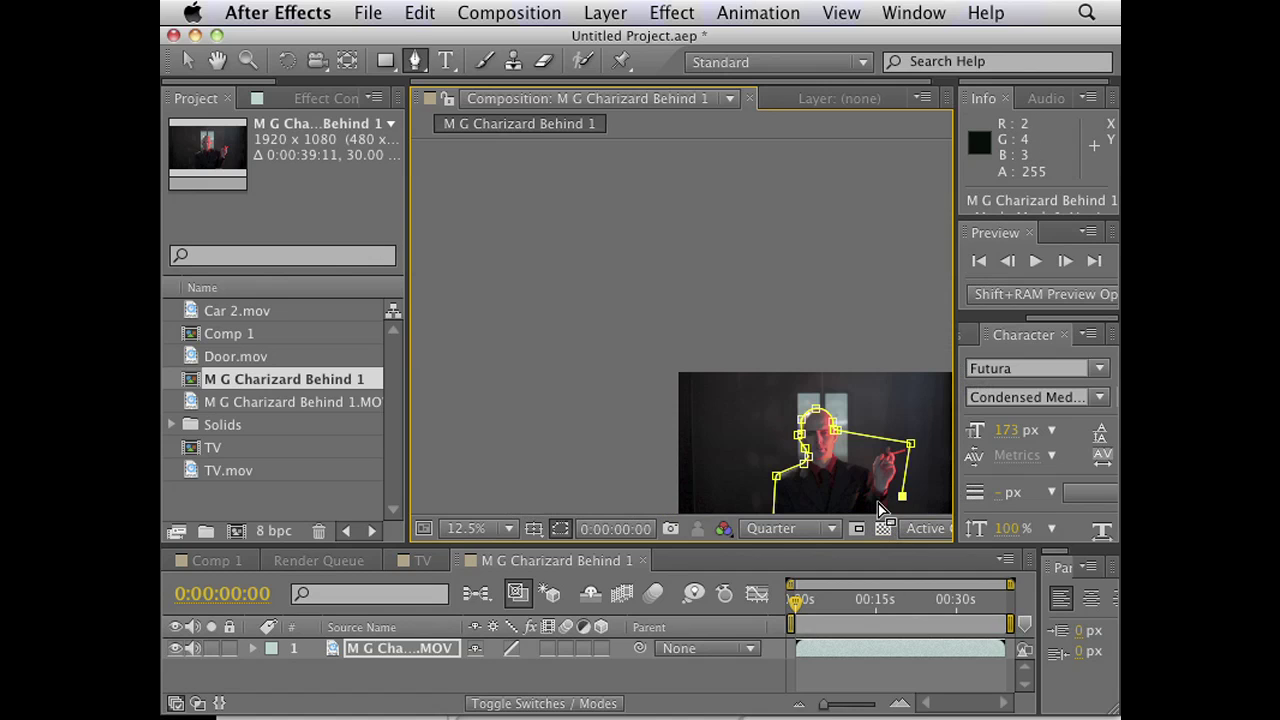
left_click_drag(880, 510, 860, 405)
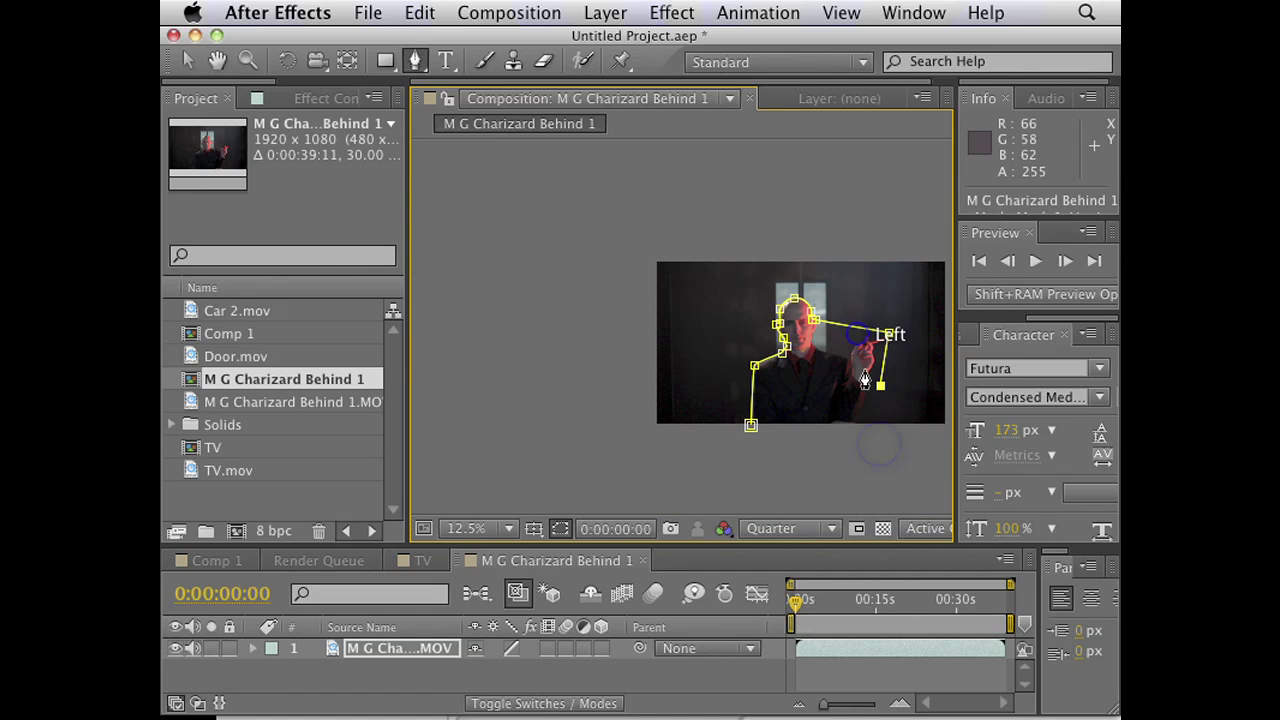
left_click(861, 450)
left_click(749, 447)
left_click(751, 425)
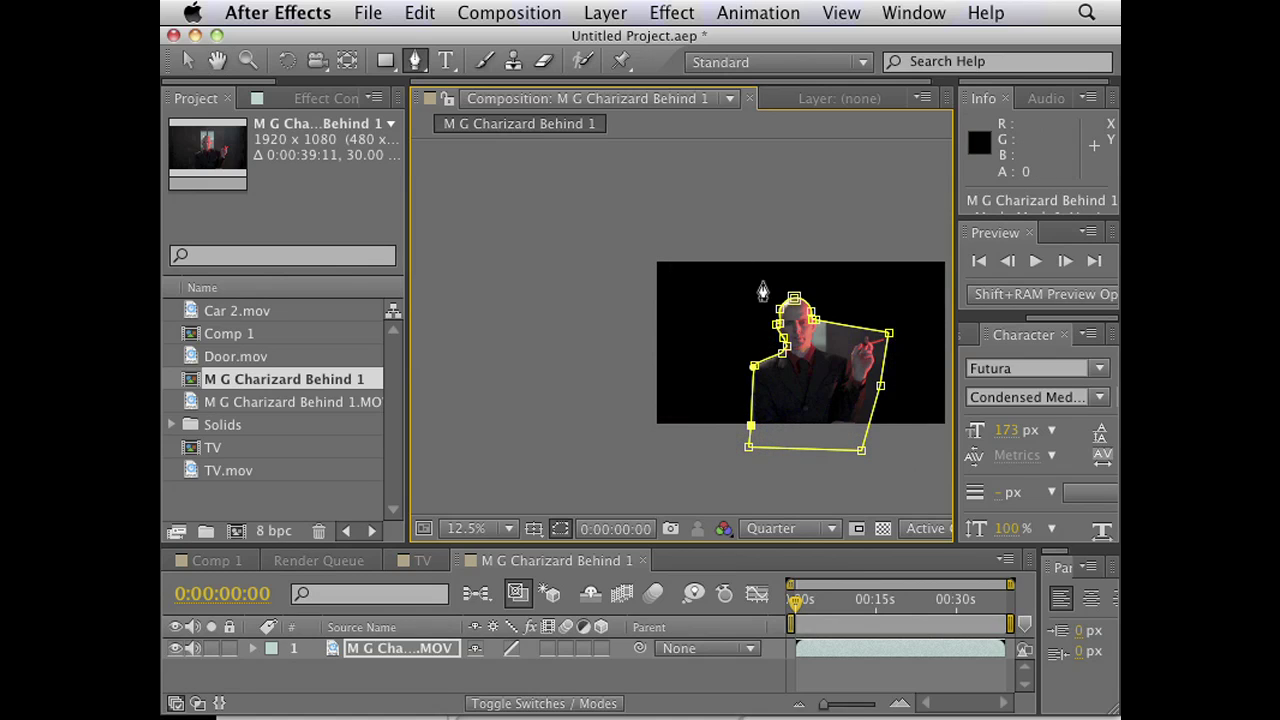
Deselect the masked layer and turn on the transparency grid behind the cut-out man.
left_click(187, 60)
left_click(640, 466)
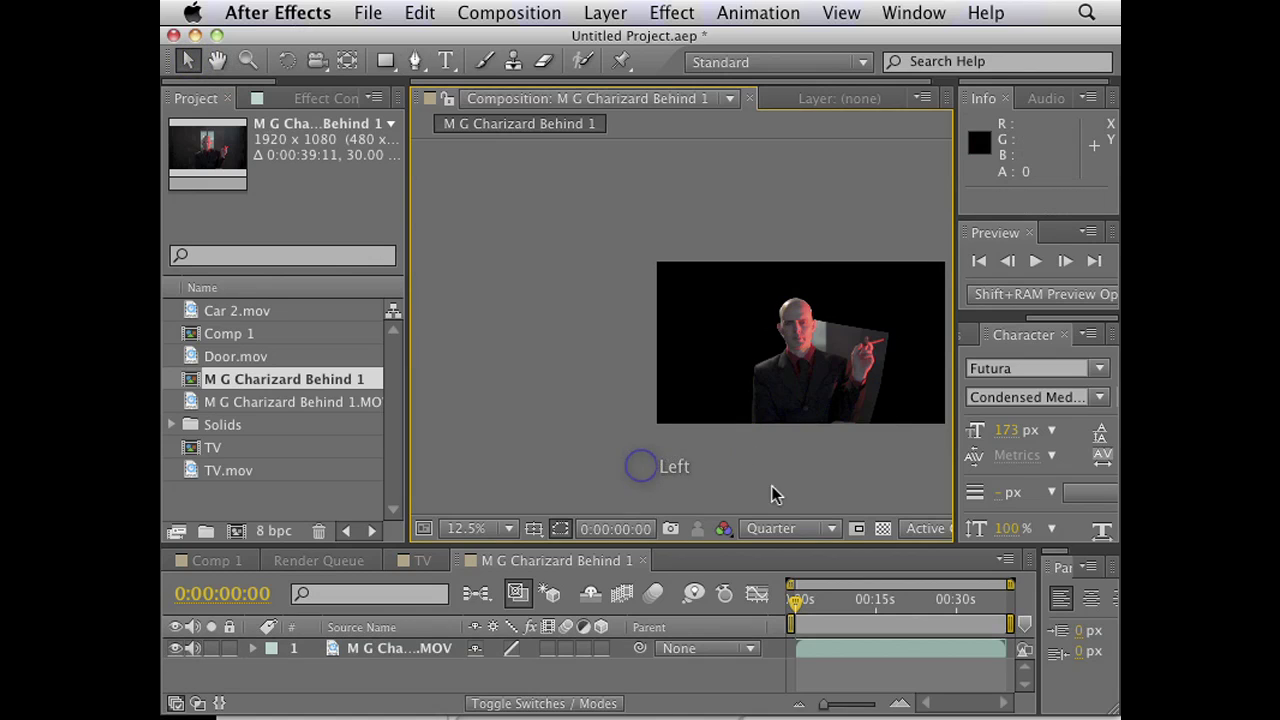
left_click(883, 528)
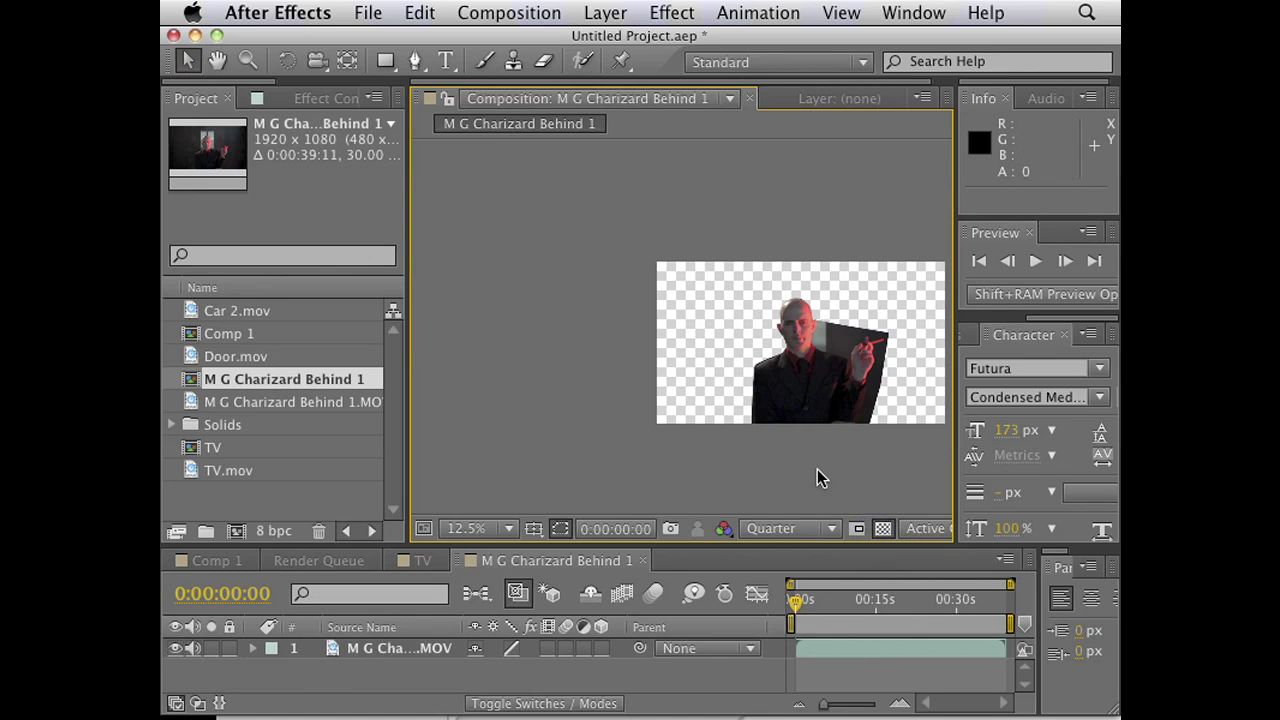
Reveal Mask 1's properties on the footage layer and set a Mask Path keyframe at 0:00:00:00.
left_click(252, 648)
left_click(273, 667)
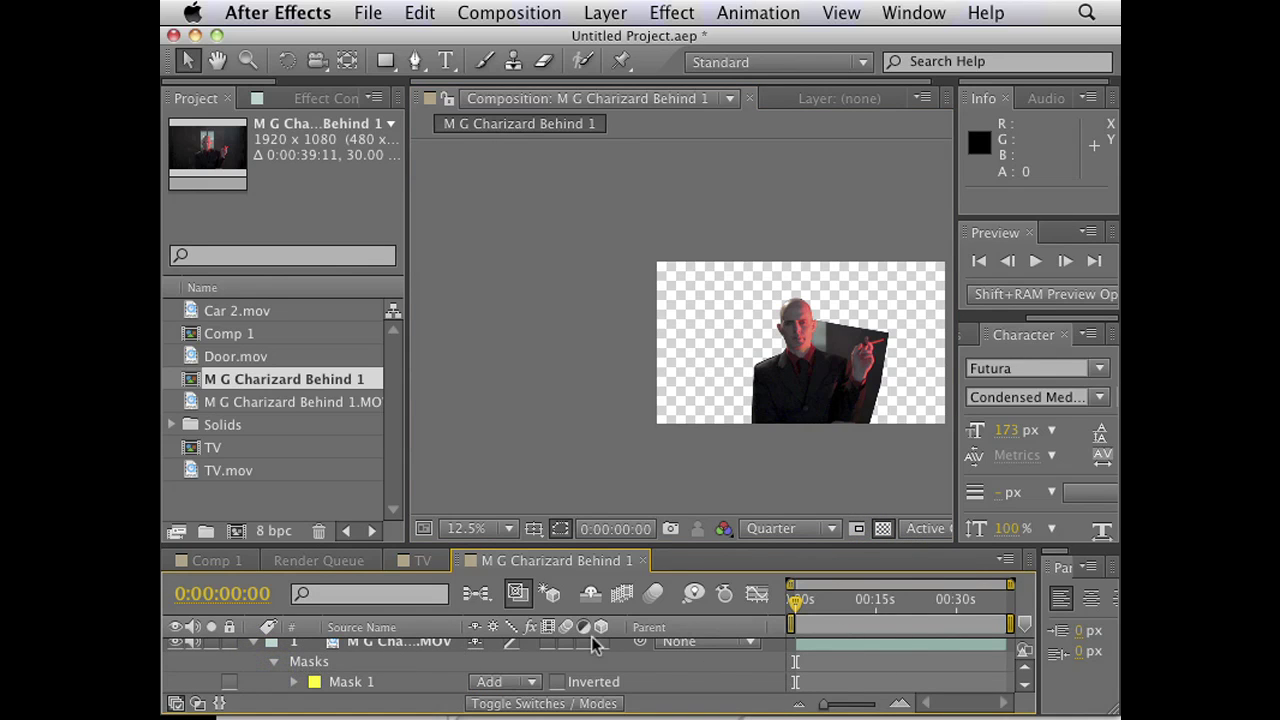
left_click_drag(617, 543, 616, 497)
left_click(293, 643)
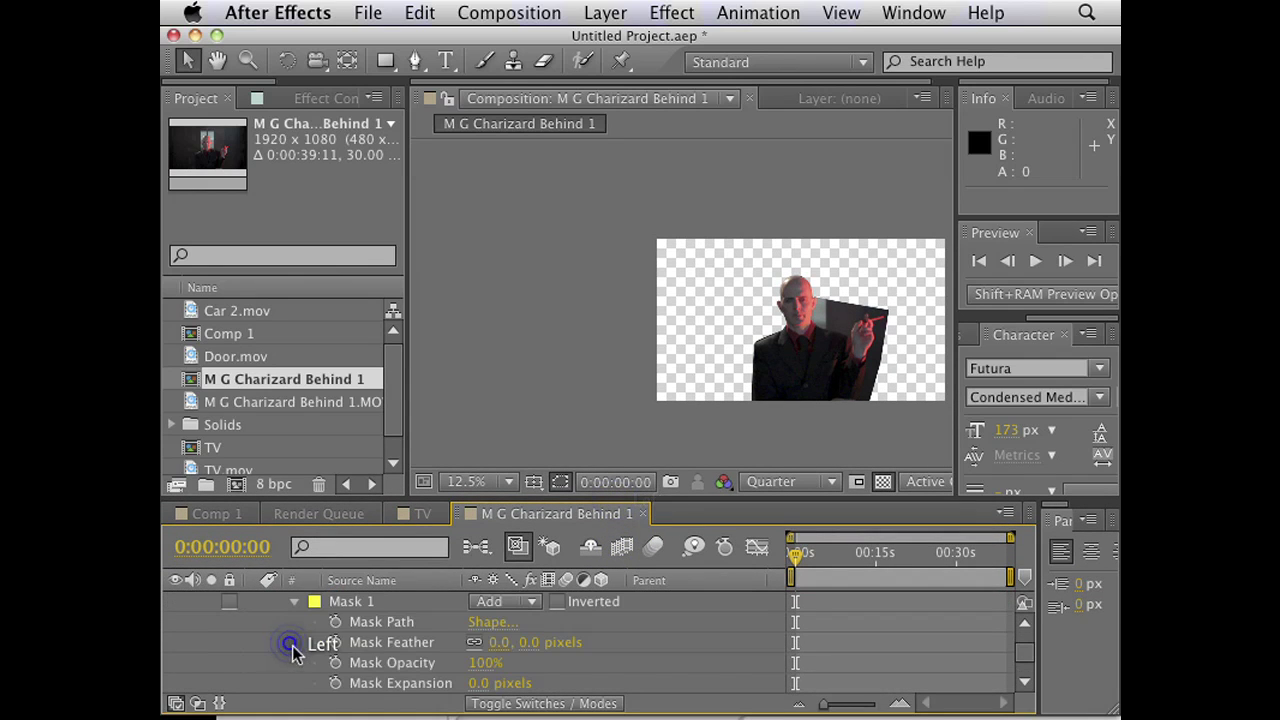
left_click(336, 622)
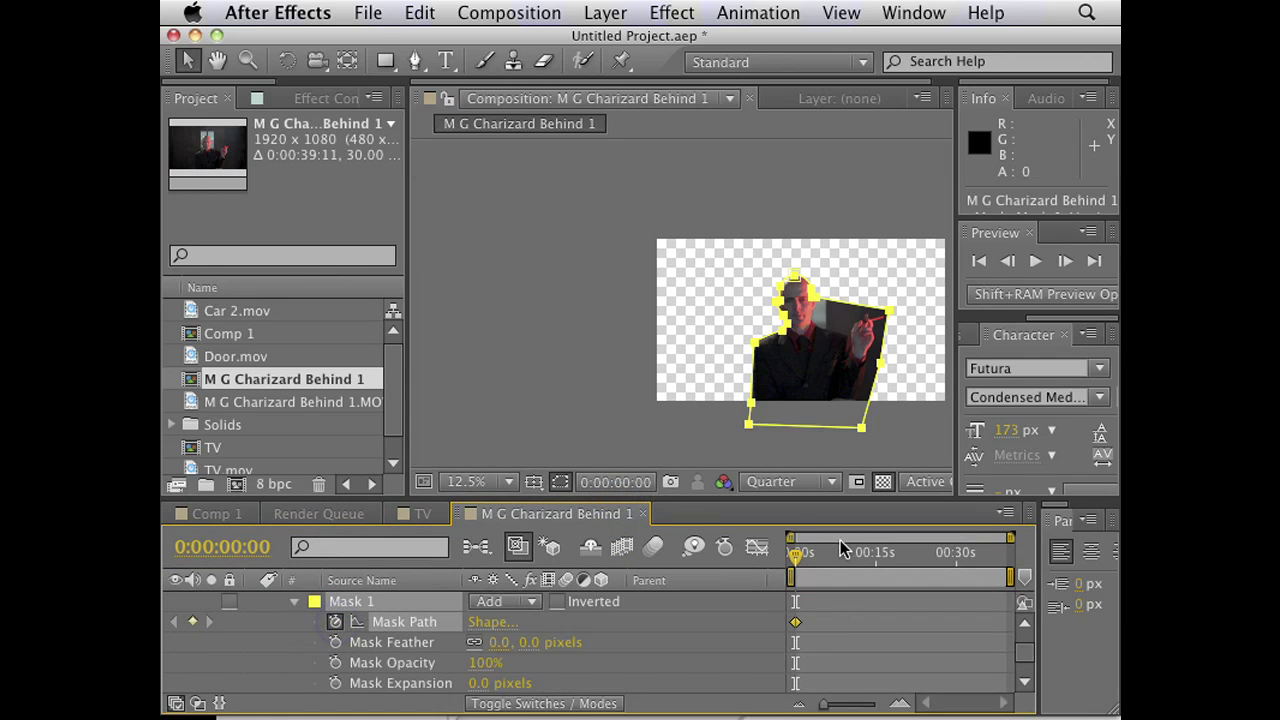
At 0:00:08:08, move the mask's top point to fit the crown of the man's head, adding a Mask Path keyframe.
left_click_drag(797, 557, 840, 556)
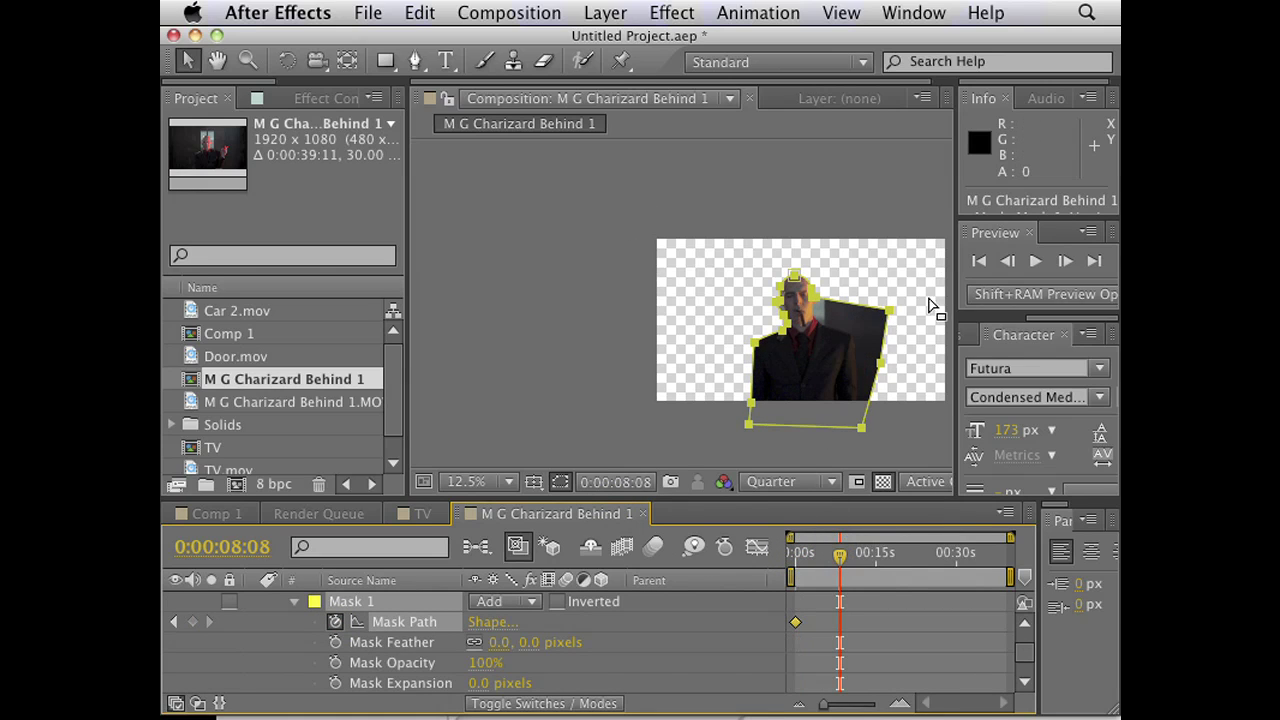
scroll(949, 352, "up", 2)
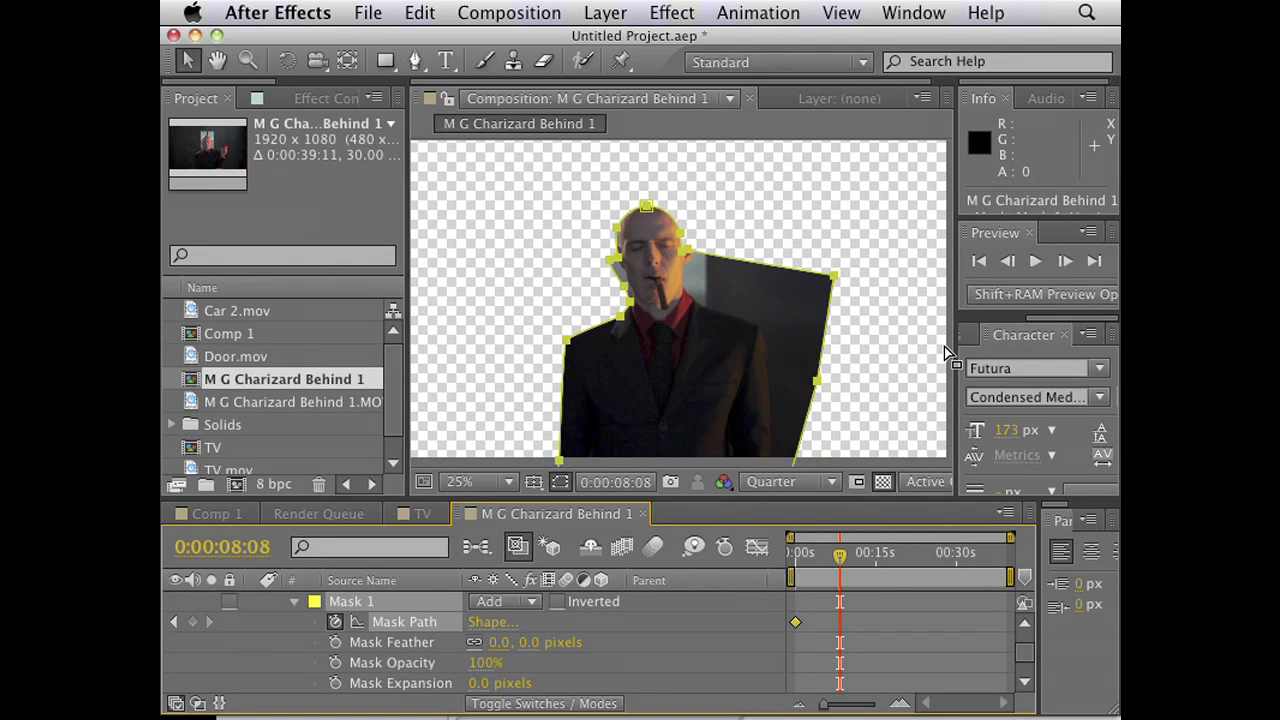
left_click(666, 183)
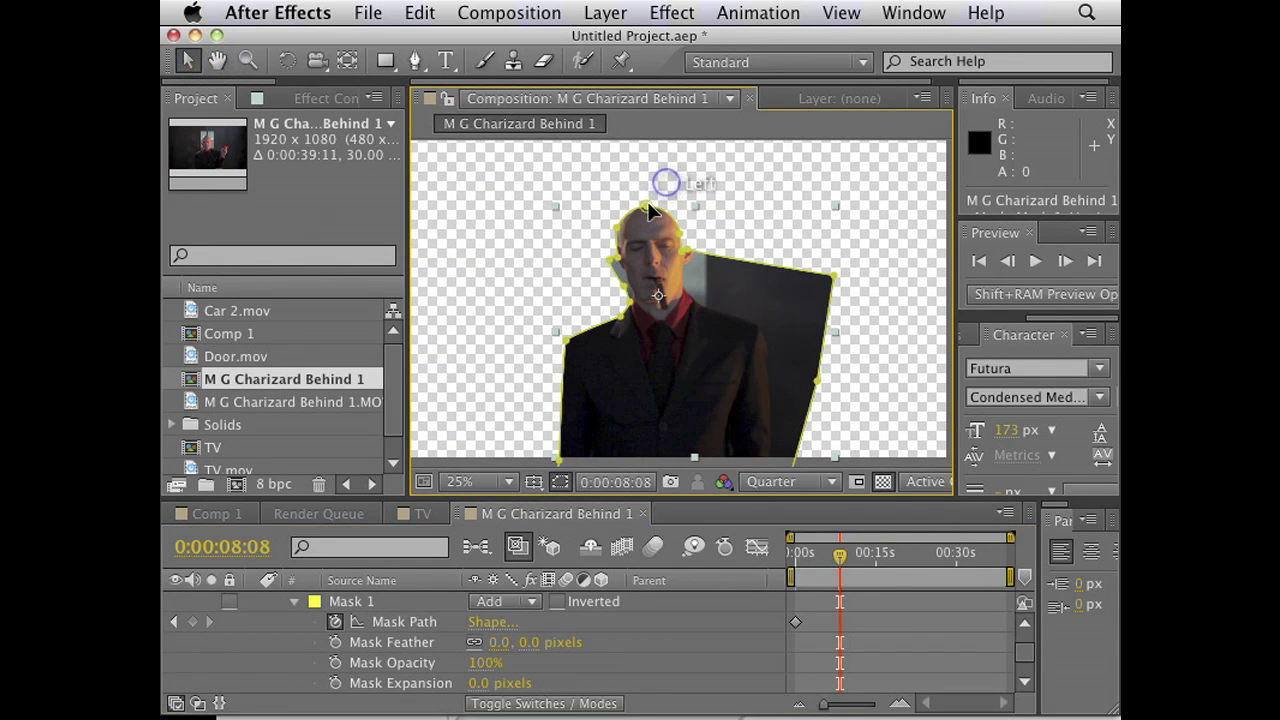
left_click_drag(650, 197, 651, 200)
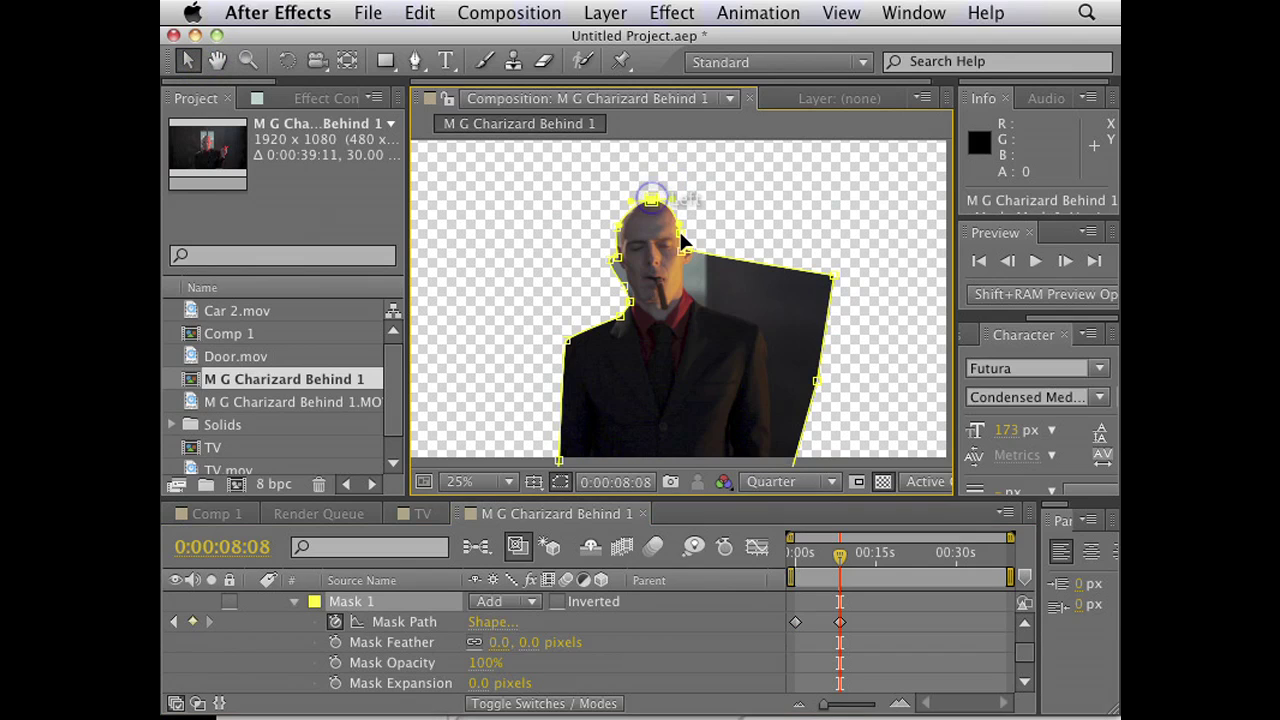
Pull the mask's top point down onto the man's forehead, and return it to the crown of his head.
left_click(652, 201)
left_click_drag(652, 201, 655, 244)
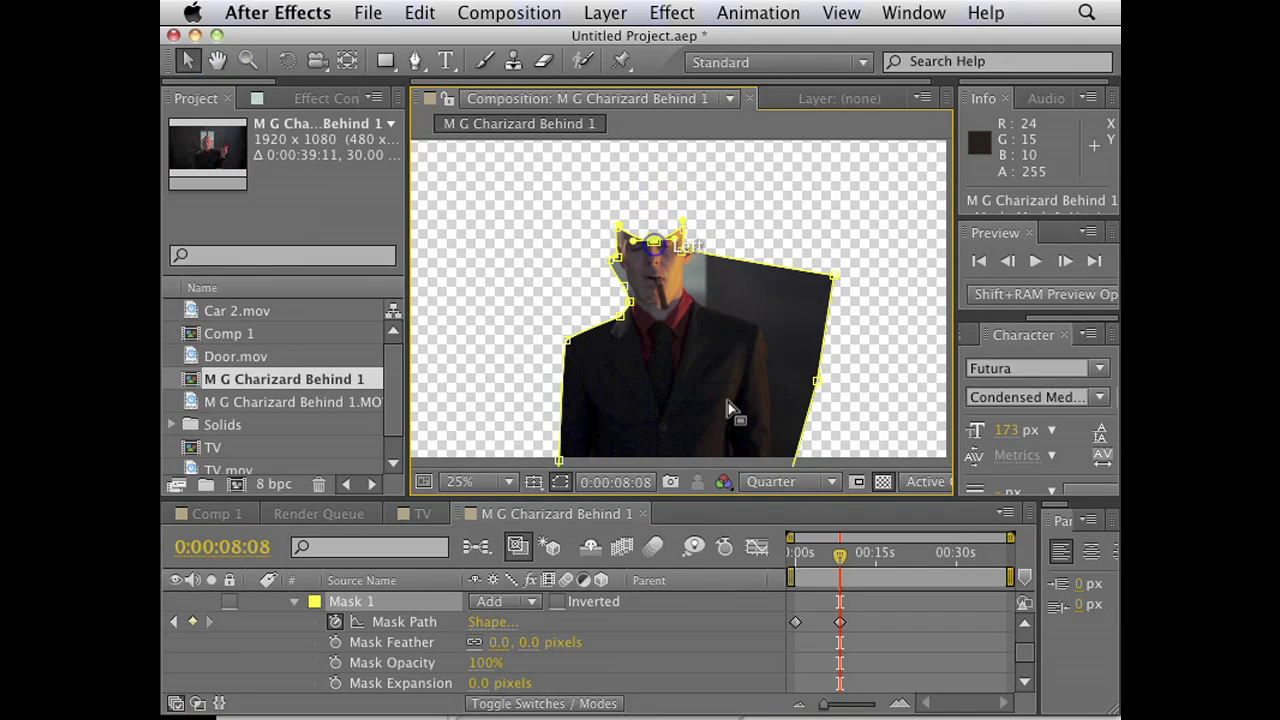
left_click(656, 234)
left_click_drag(656, 234, 650, 203)
Return to 0:00:00:00 and delete Mask 1 from the footage layer.
left_click_drag(840, 556, 794, 572)
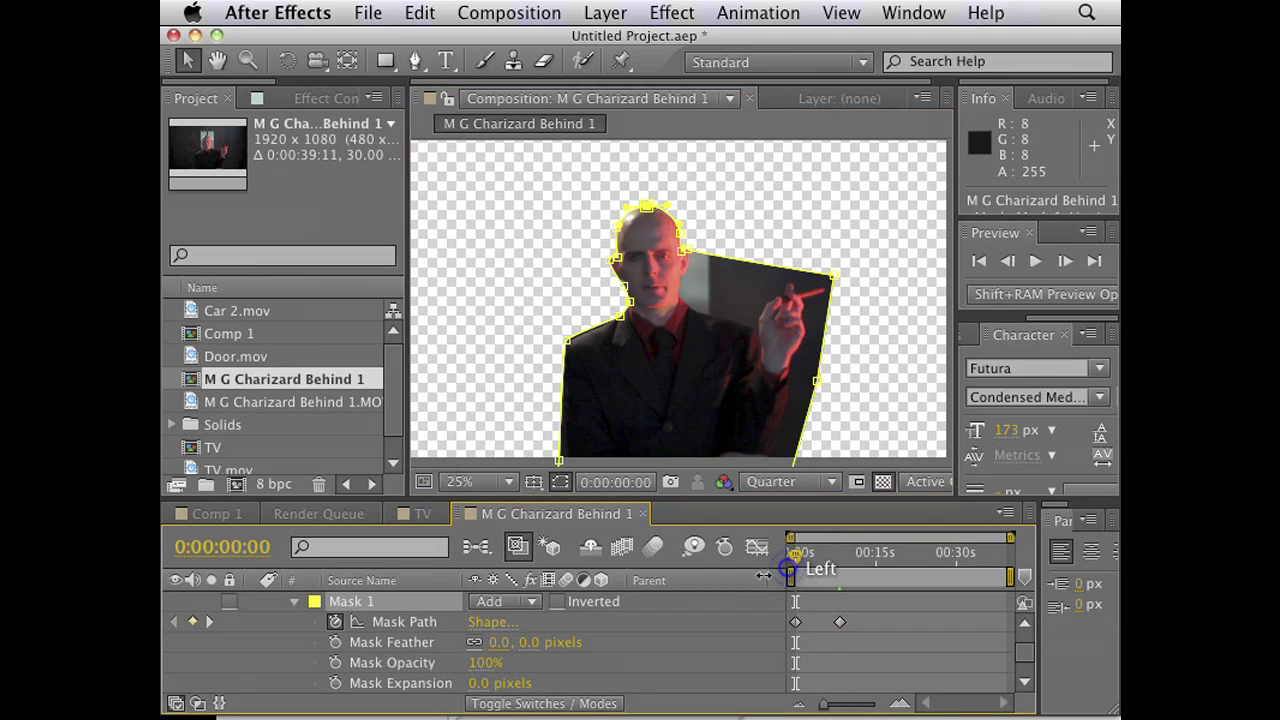
left_click(362, 601)
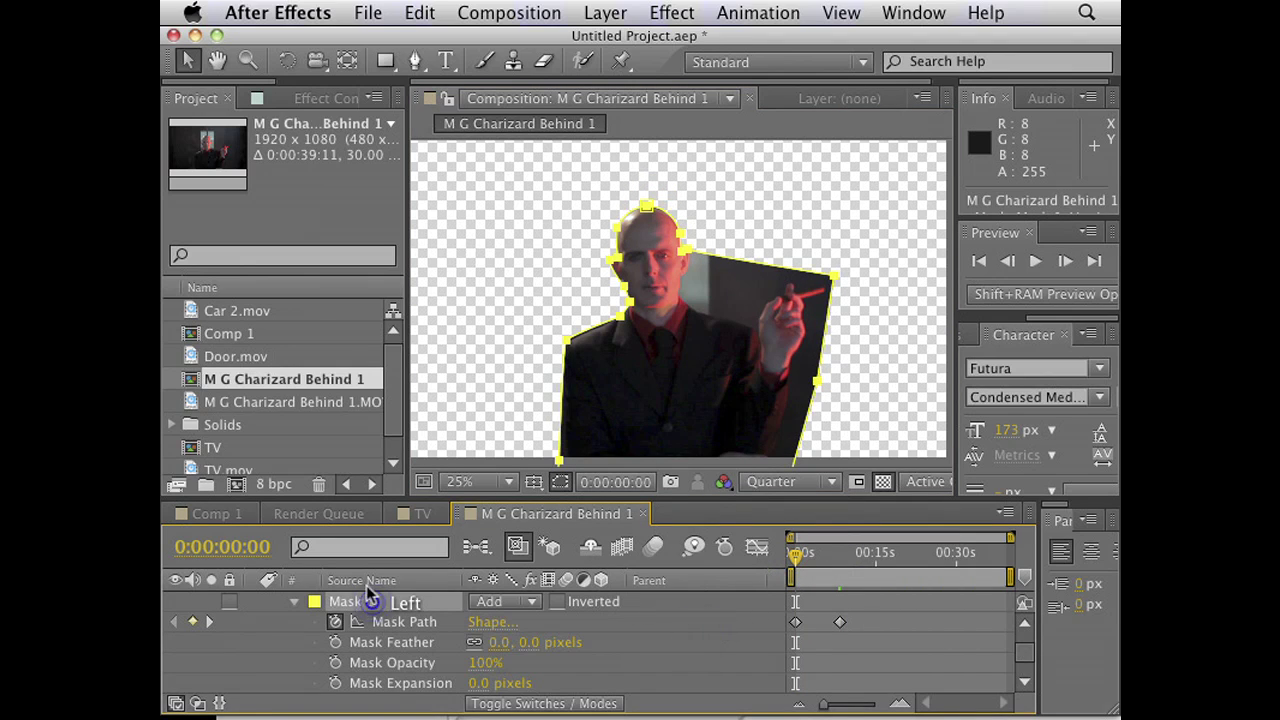
key("Delete")
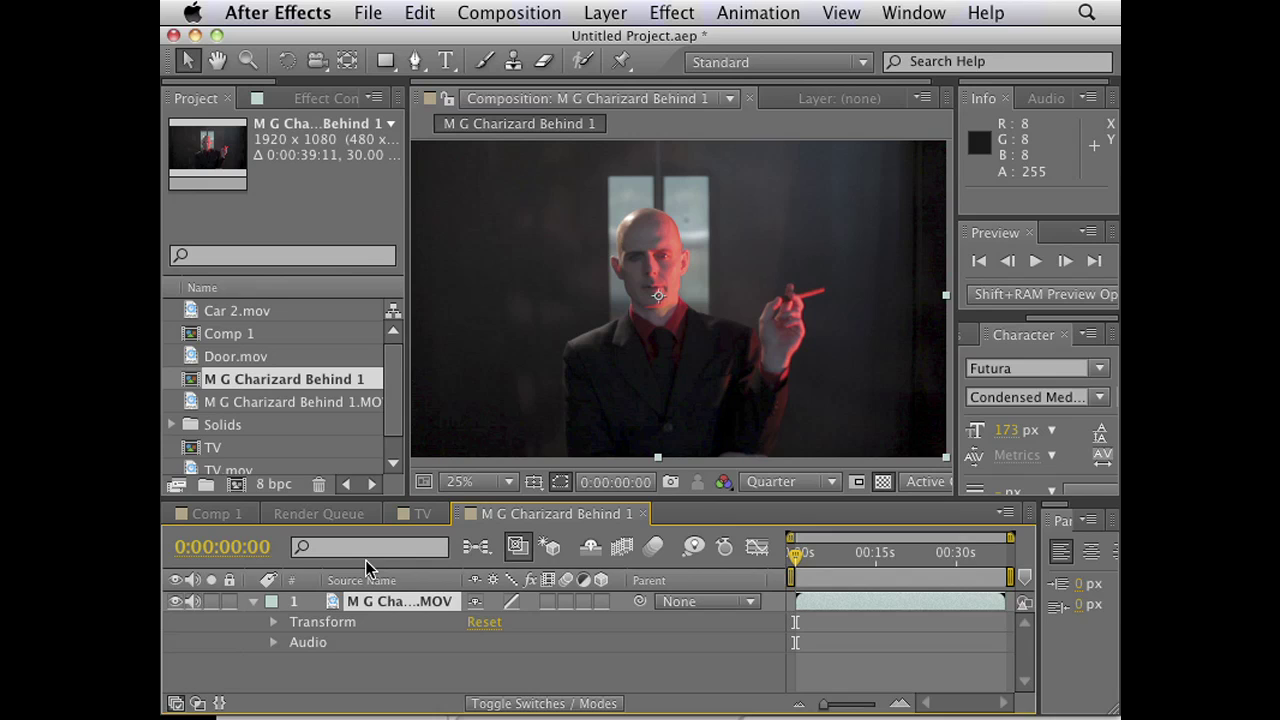
Open the footage layer in its own viewer and paint Roto Brush foreground strokes through the man's head, shoulders, raised hand and cigar.
left_click(582, 60)
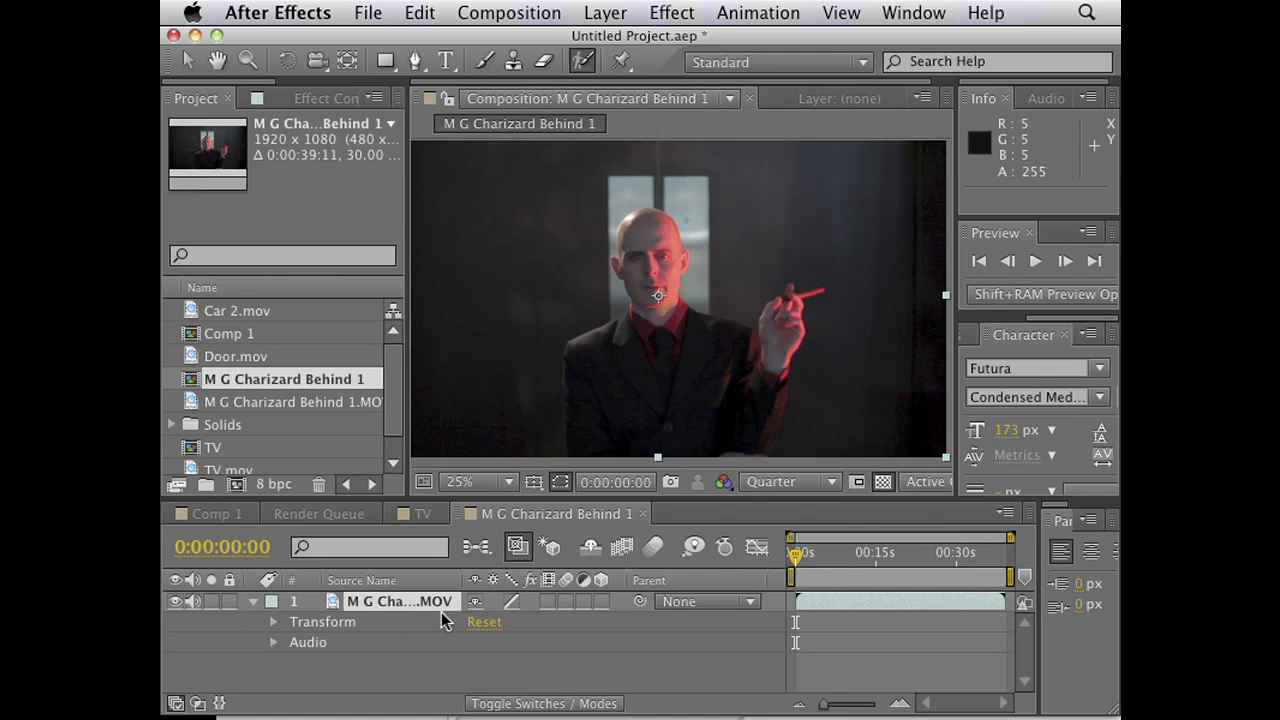
double_click(392, 605)
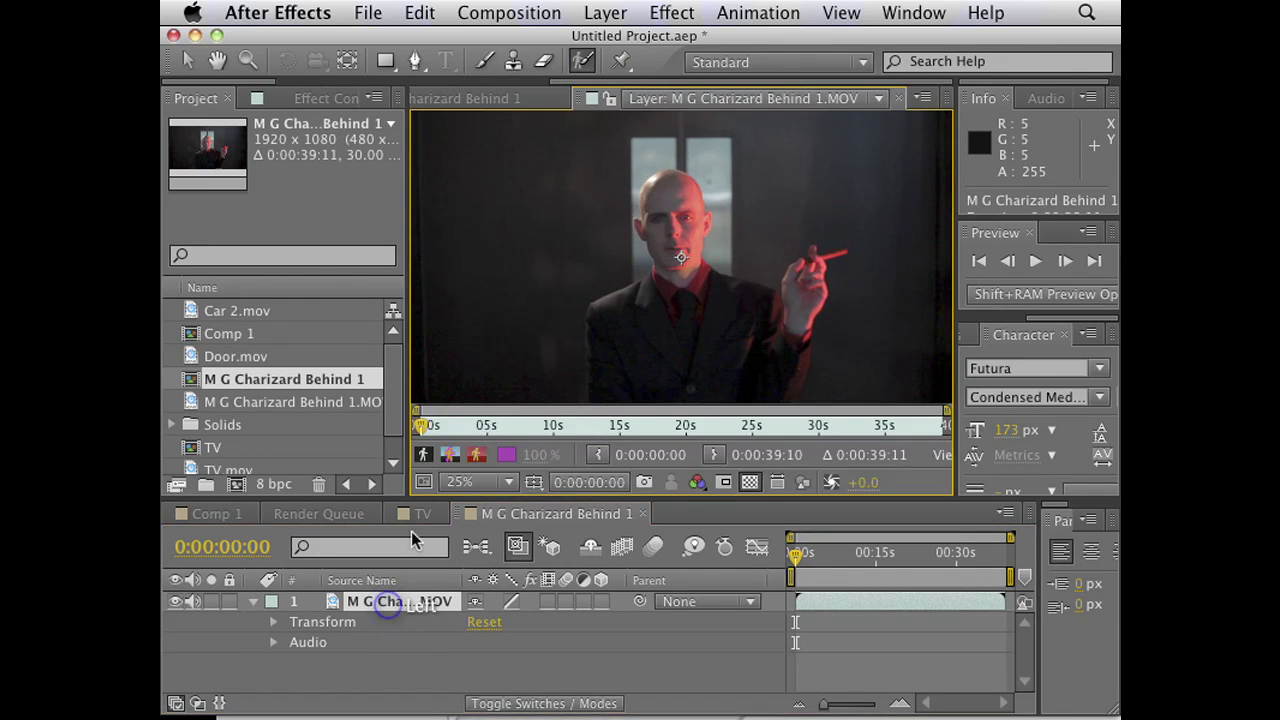
left_click(583, 60)
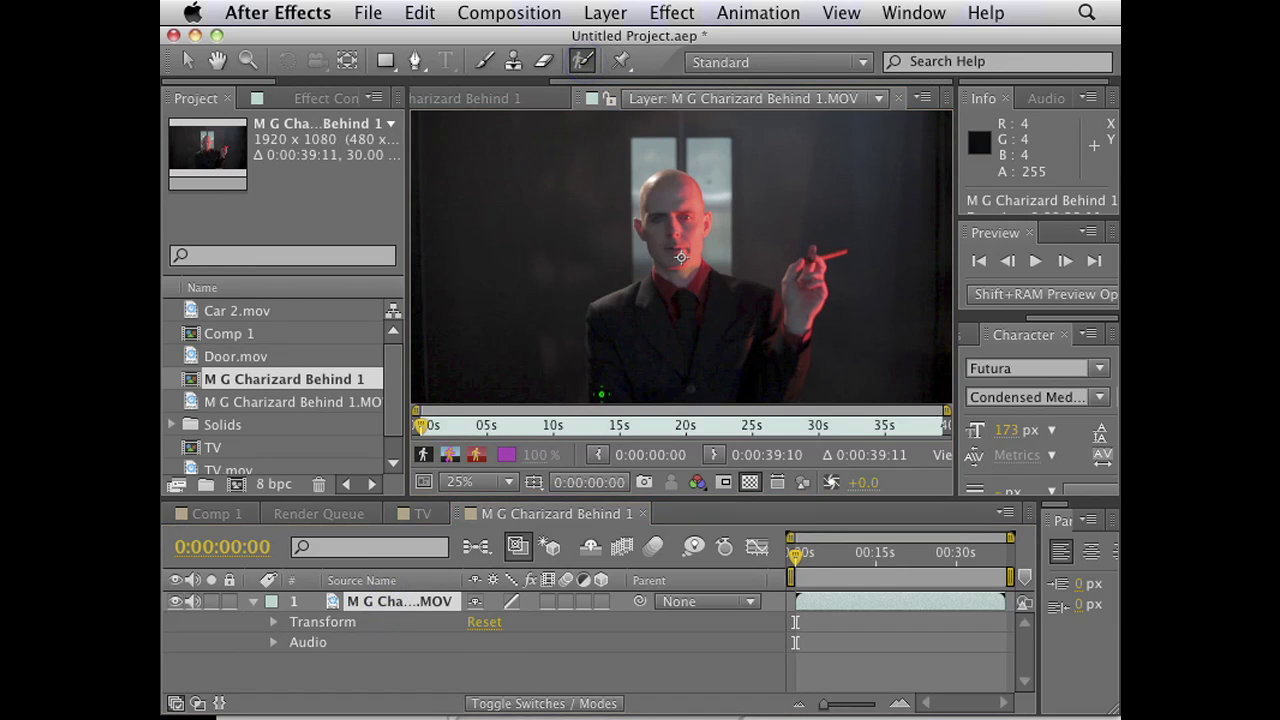
left_click_drag(600, 392, 600, 338)
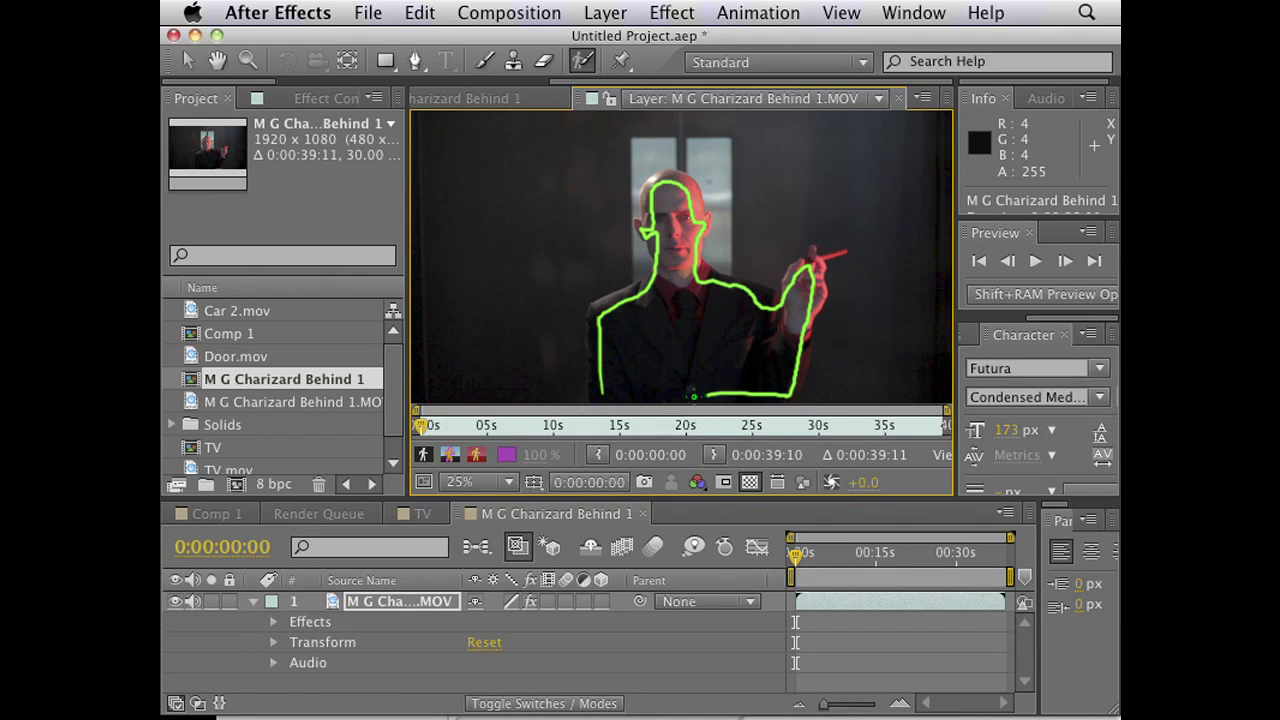
left_click_drag(728, 392, 645, 392)
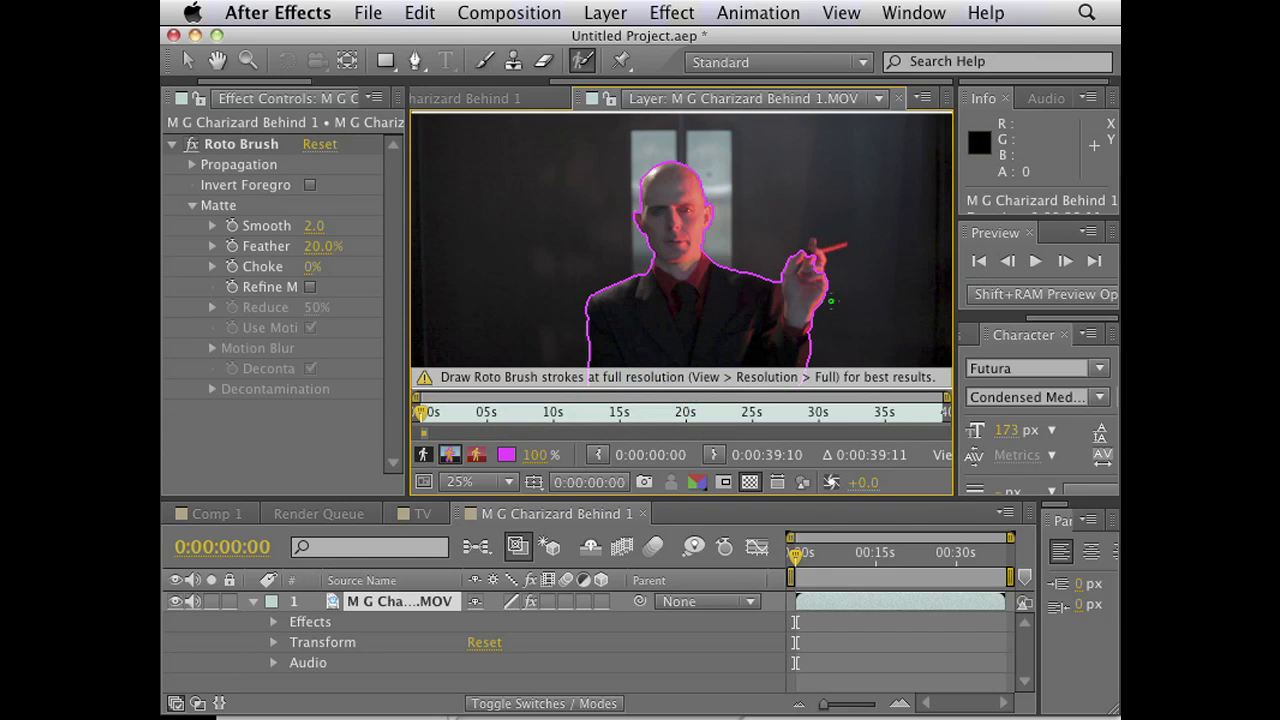
left_click_drag(802, 270, 840, 245)
Play the footage to check how the Roto Brush outline follows the man, and go back to 0:00:00:03.
key("space")
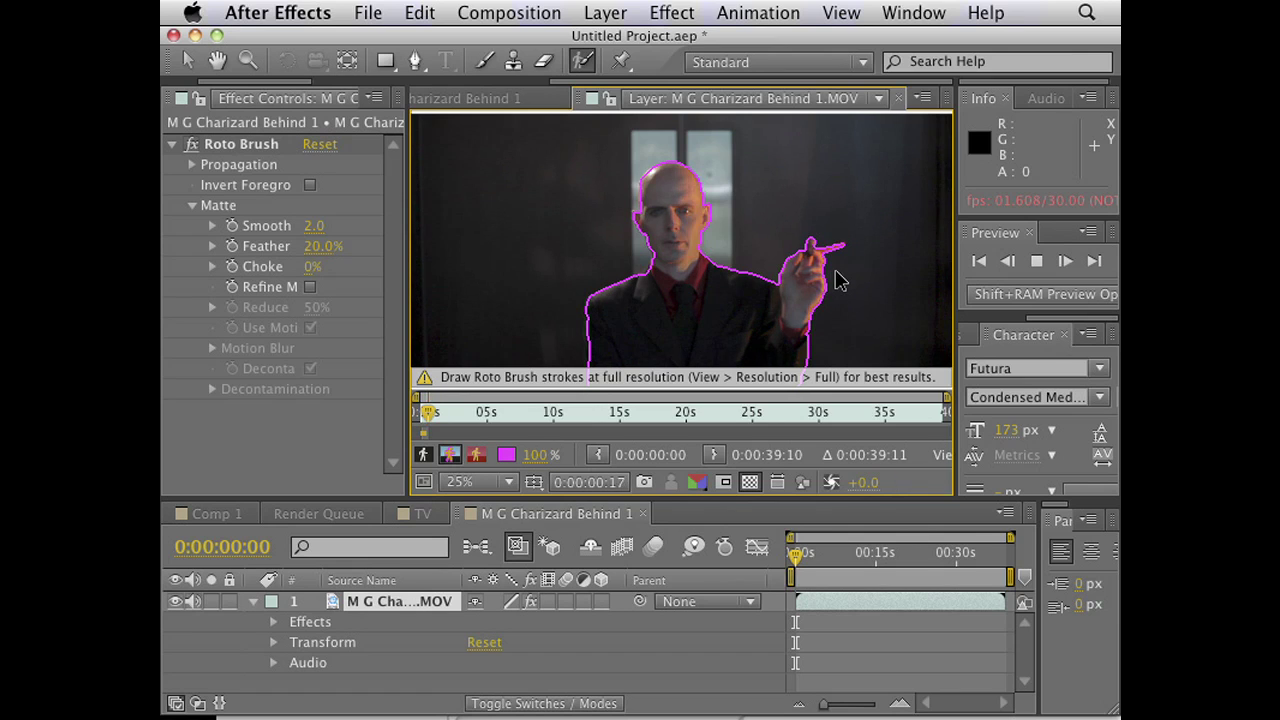
left_click_drag(423, 413, 420, 421)
Switch to the Digital Compositing For Pro$ 3 presentation in Keynote.
mouse_move(368, 716)
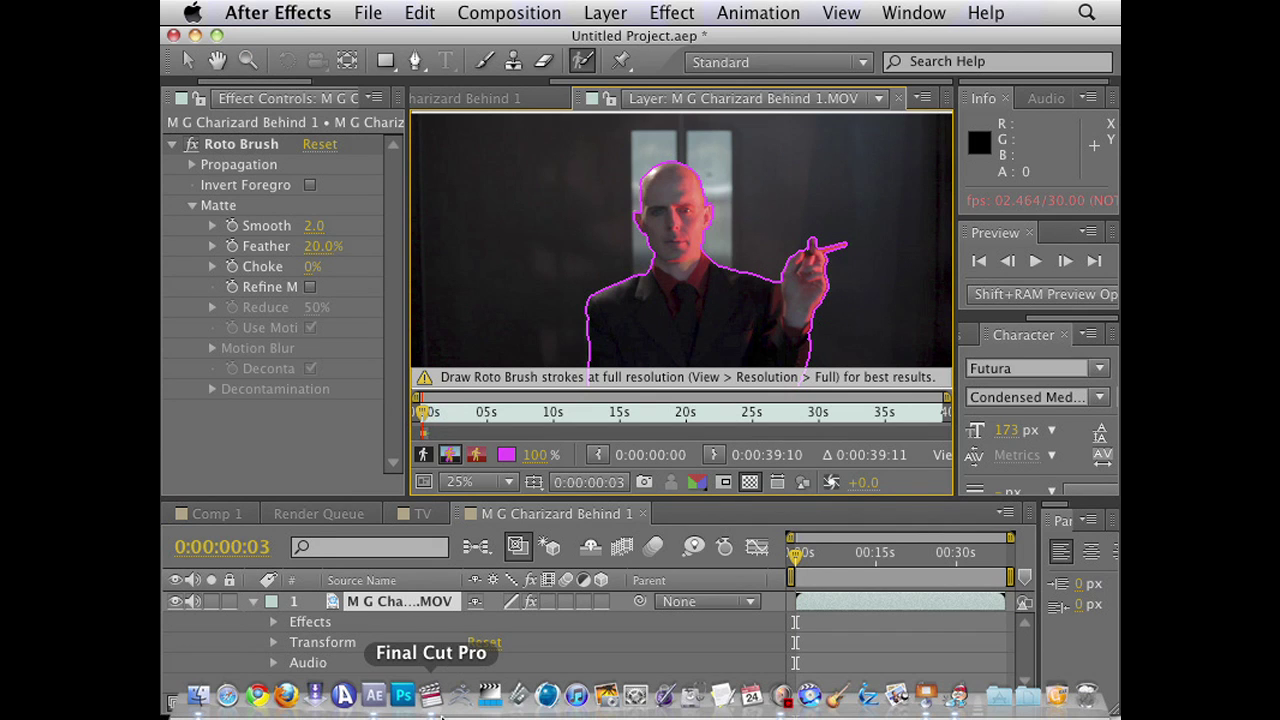
left_click(431, 695)
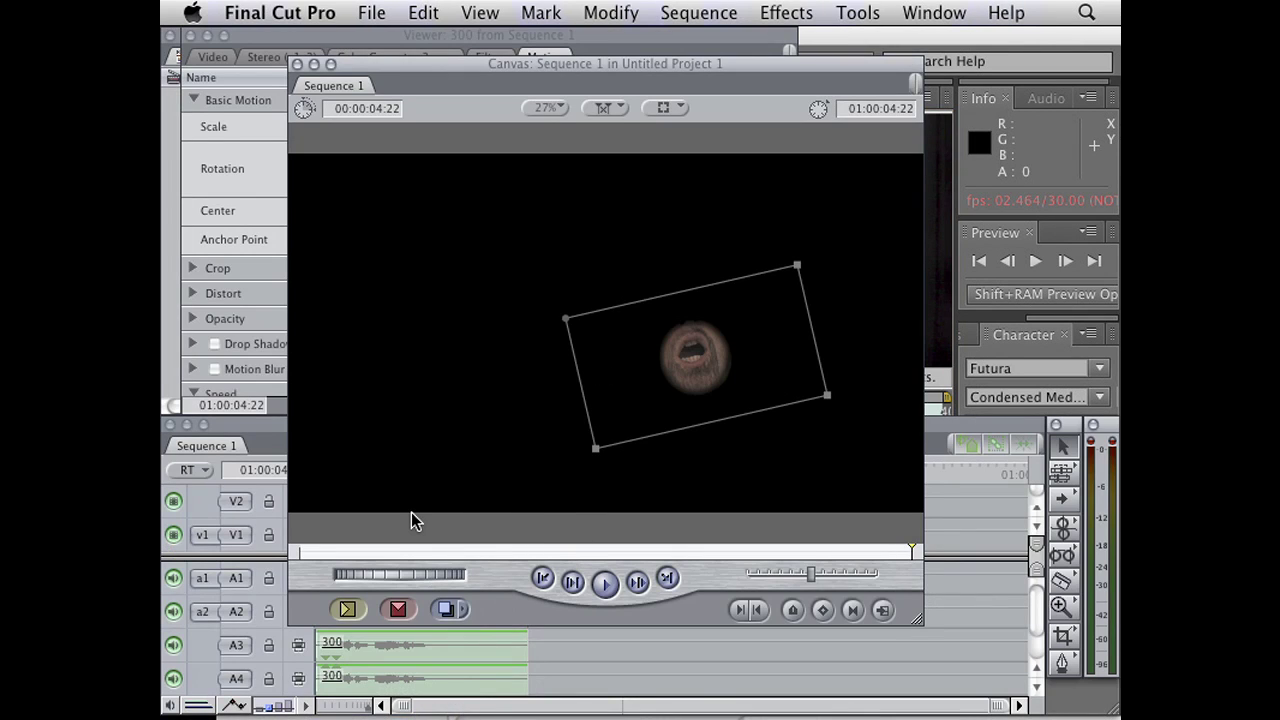
key("super+Tab")
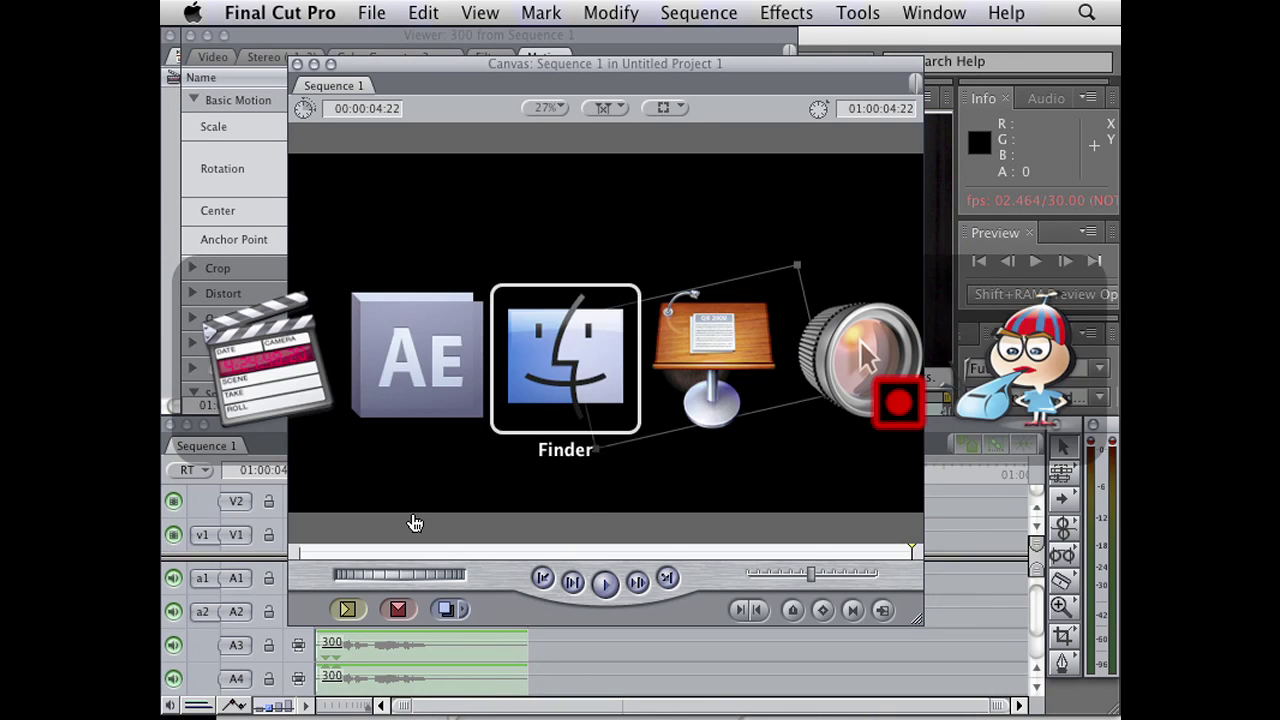
key("super+Tab")
key("super+Tab")
key("super+Tab")
key("super+Tab")
key("super+Tab")
key("super+Tab")
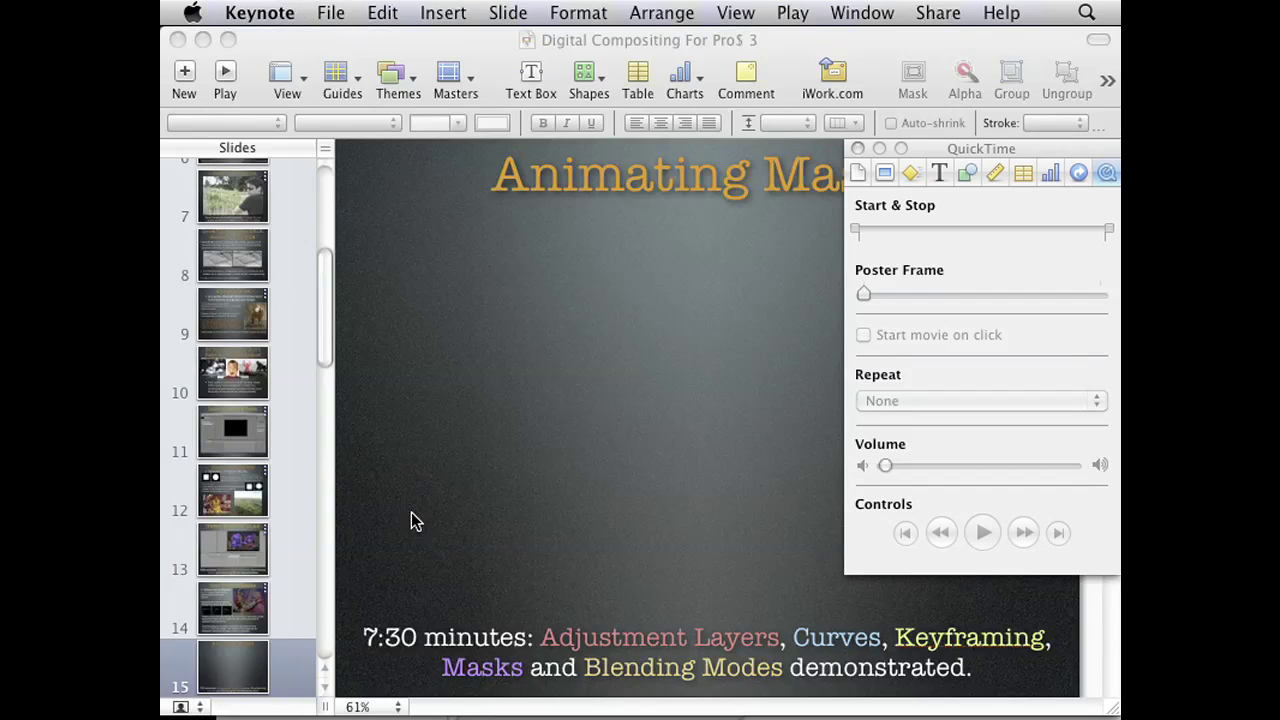
Present the Animating Masks slide, advance to the Luma Keying slide and leave the slideshow.
left_click(225, 72)
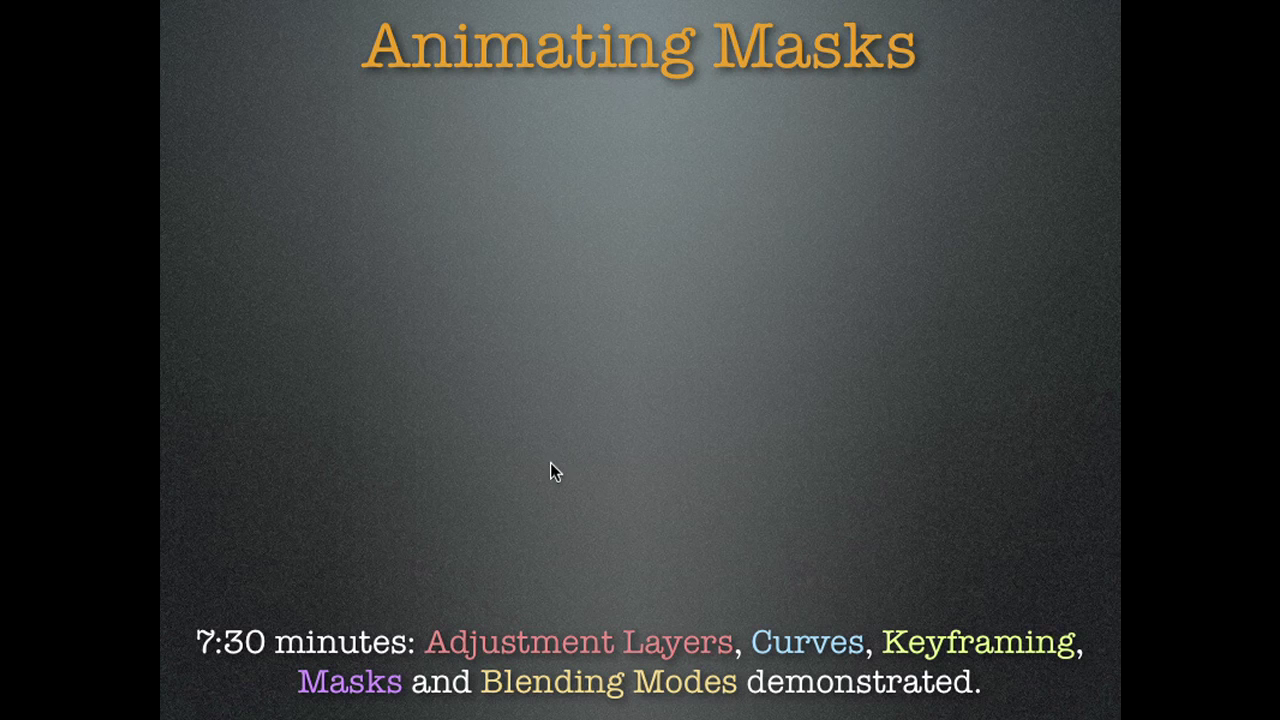
left_click(471, 406)
left_click(482, 317)
key("Right")
key("Escape")
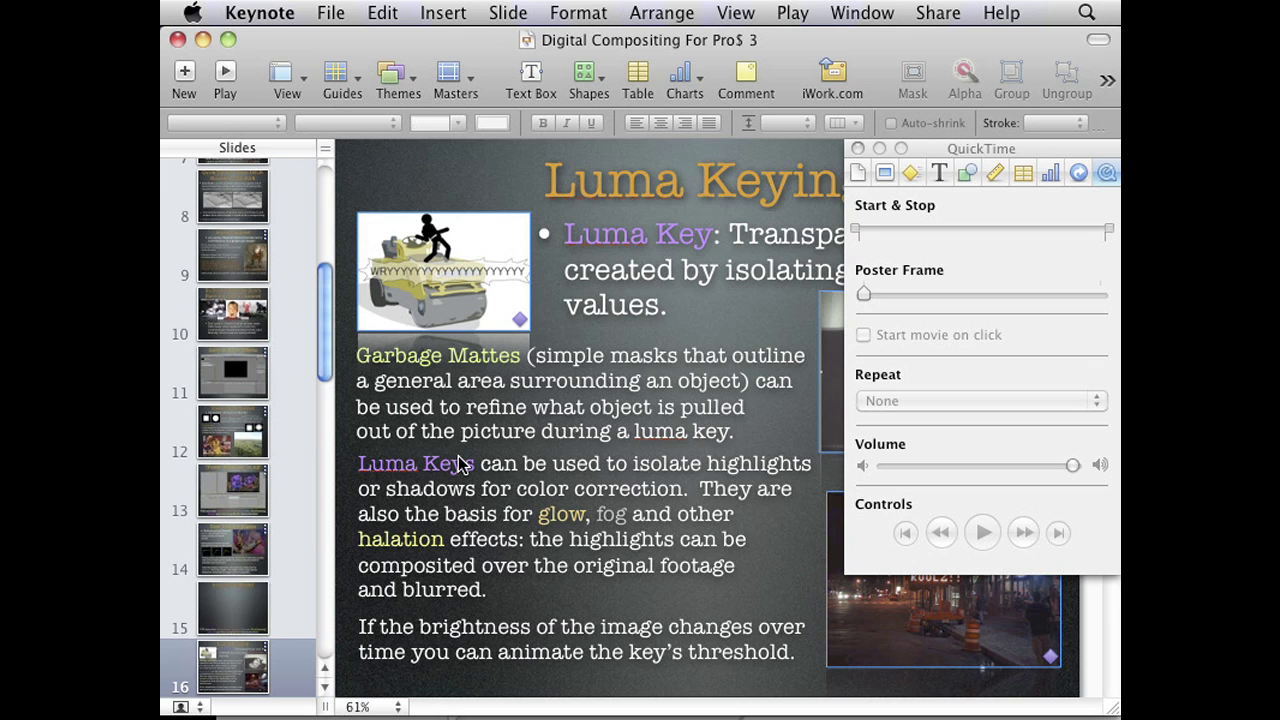